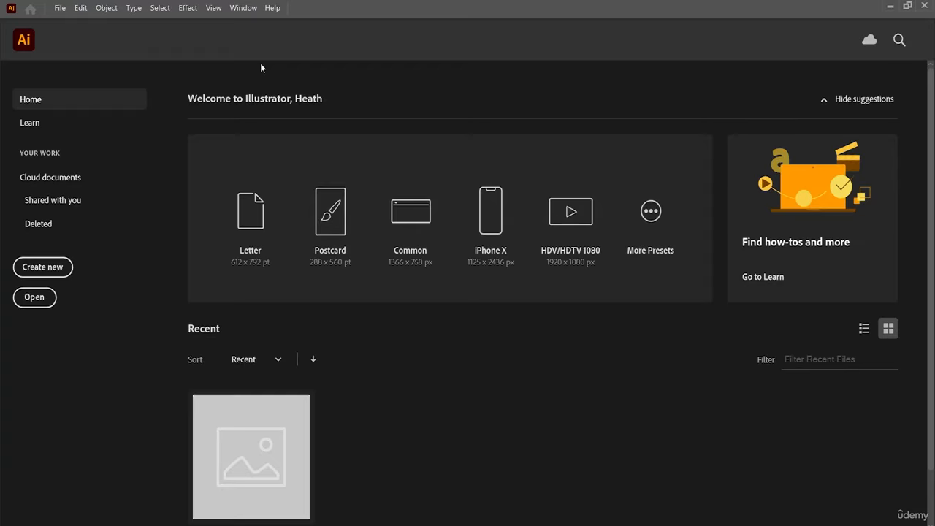
Create a new Letter document (612 x 792 pt) and open a second window of it.
{"action": "left_click", "coordinate": [238, 212]}
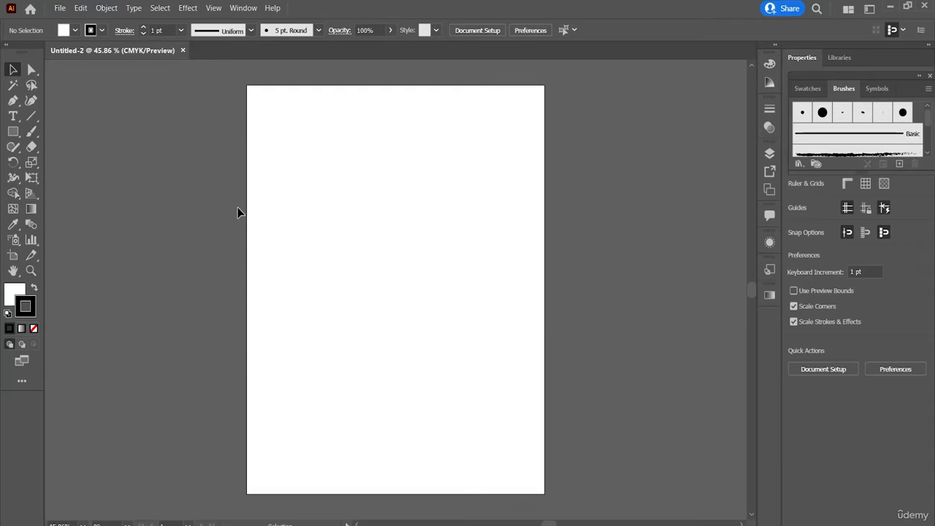
{"action": "left_click", "coordinate": [244, 8]}
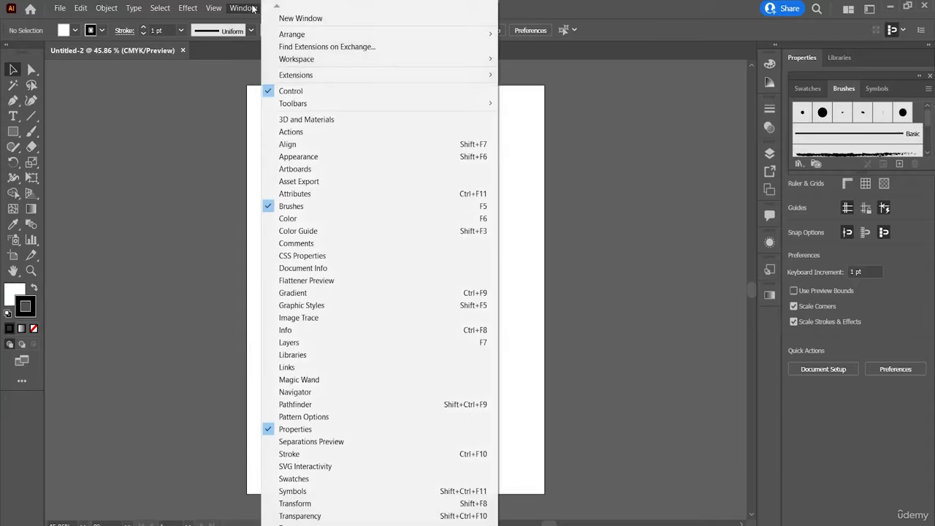
{"action": "left_click", "coordinate": [300, 20]}
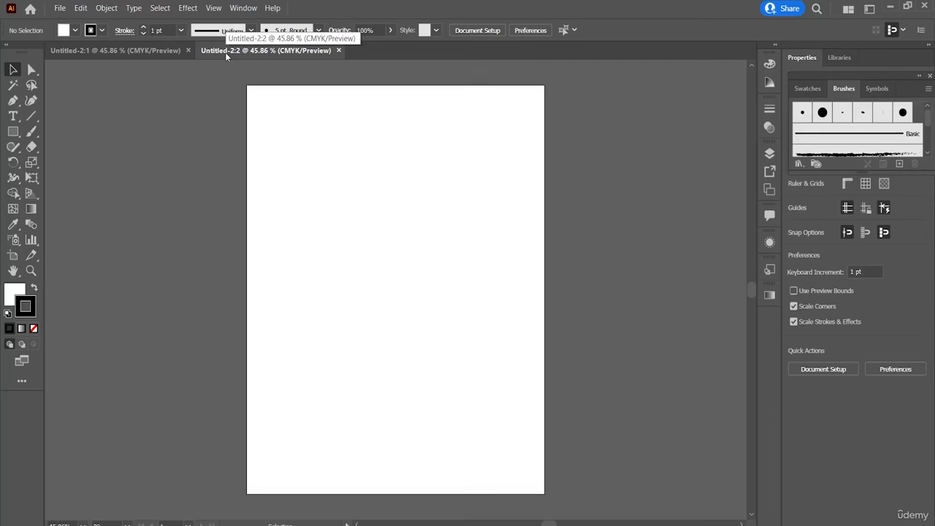
Switch back and forth between the two windows of the document to compare their views.
{"action": "left_click", "coordinate": [145, 52]}
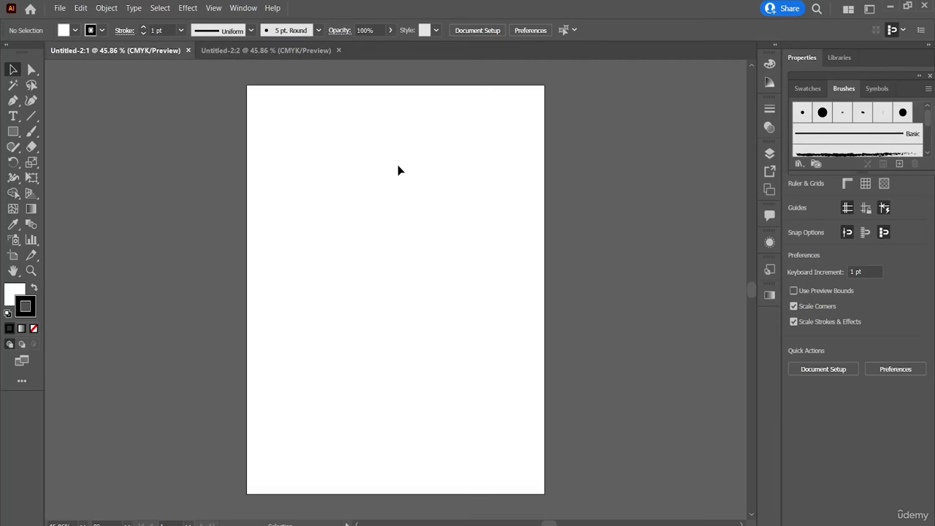
{"action": "left_click", "coordinate": [249, 49]}
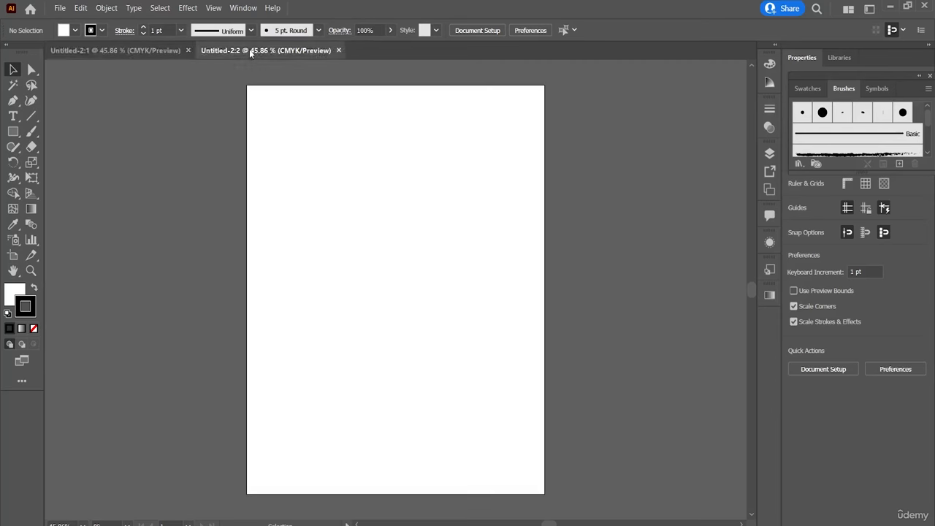
{"action": "left_click", "coordinate": [59, 8]}
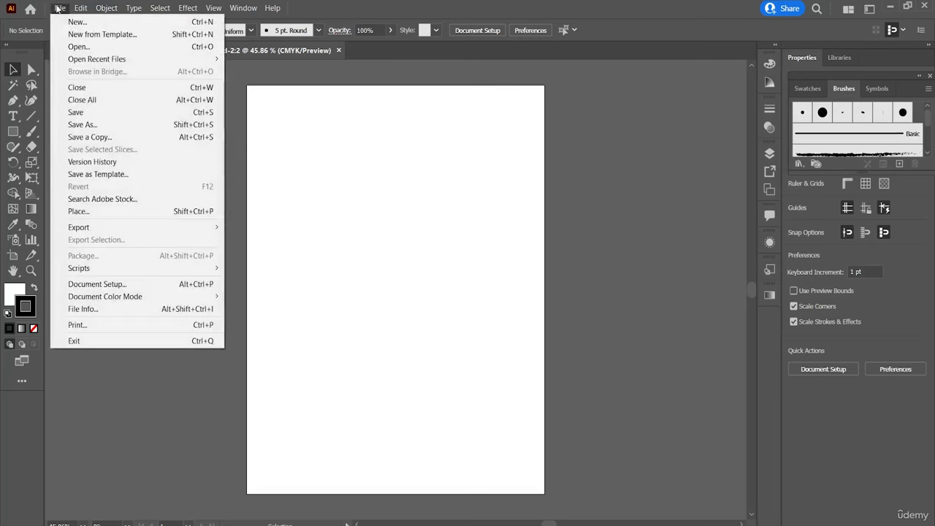
{"action": "left_click", "coordinate": [319, 198]}
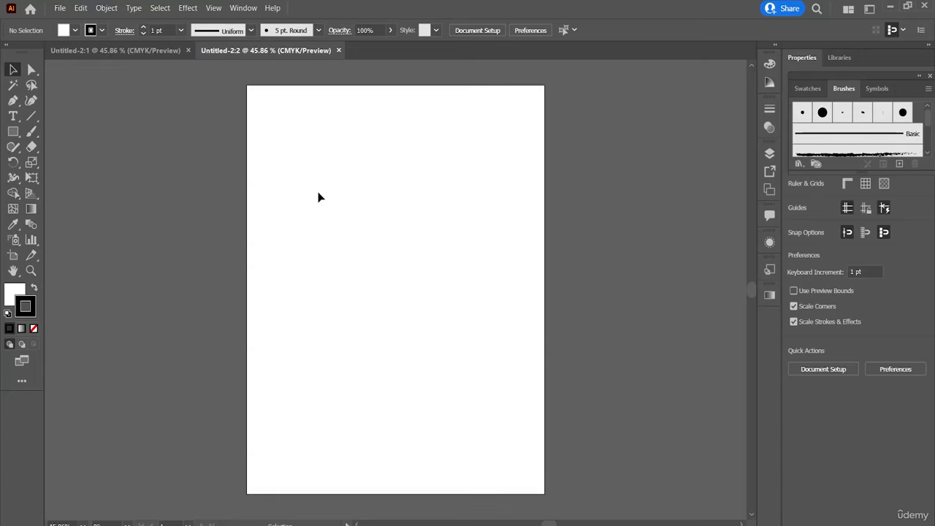
{"action": "left_click", "coordinate": [159, 51]}
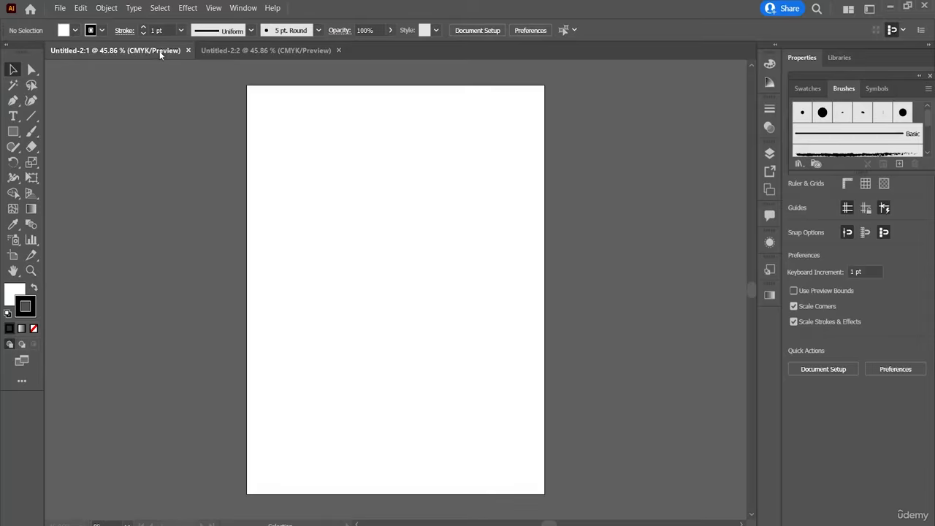
{"action": "left_click", "coordinate": [244, 8]}
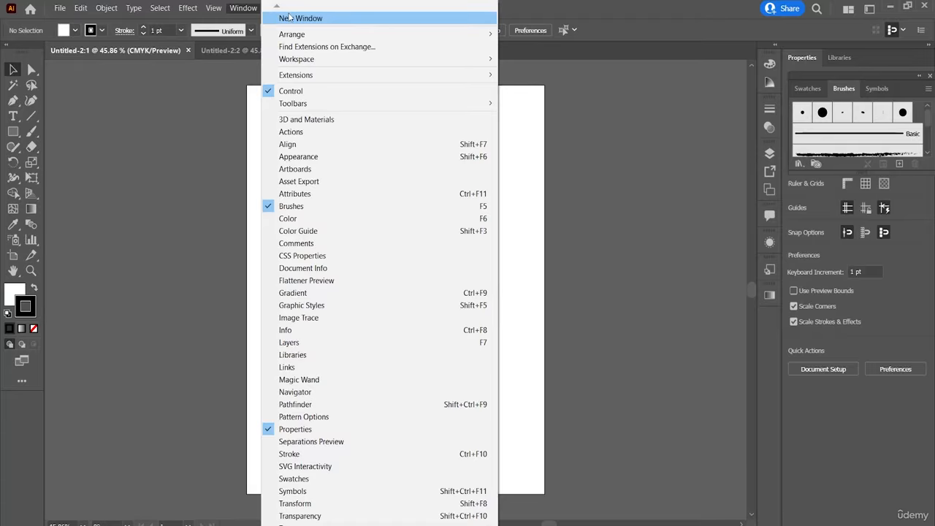
{"action": "left_click", "coordinate": [244, 50]}
{"action": "left_click", "coordinate": [244, 50]}
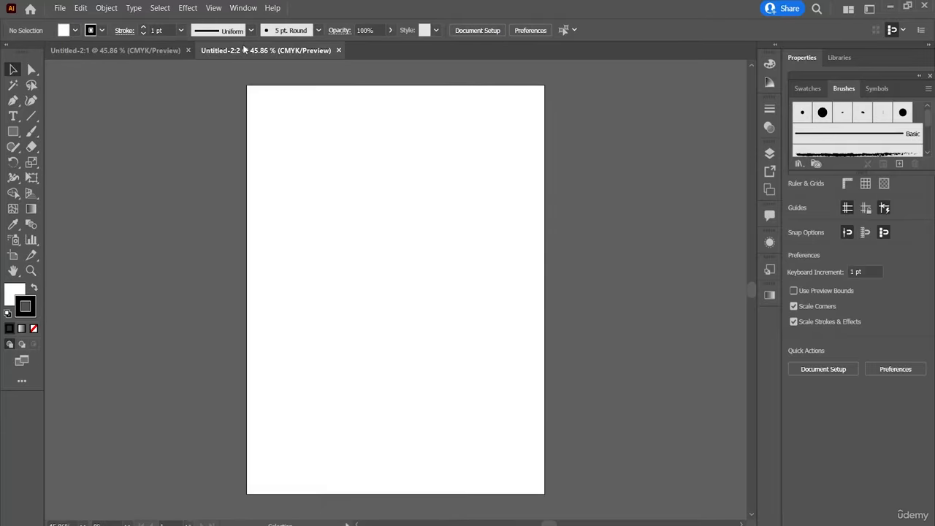
{"action": "left_click", "coordinate": [161, 51]}
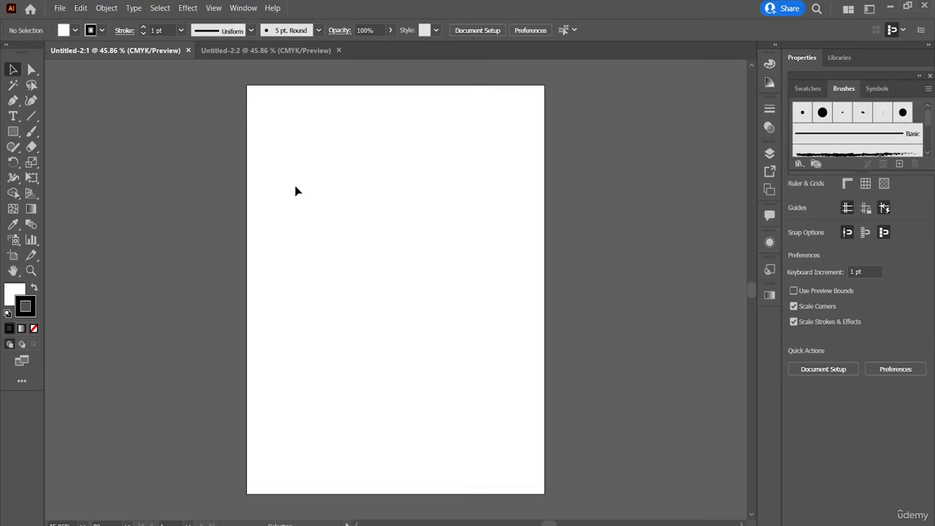
{"action": "left_click", "coordinate": [243, 8]}
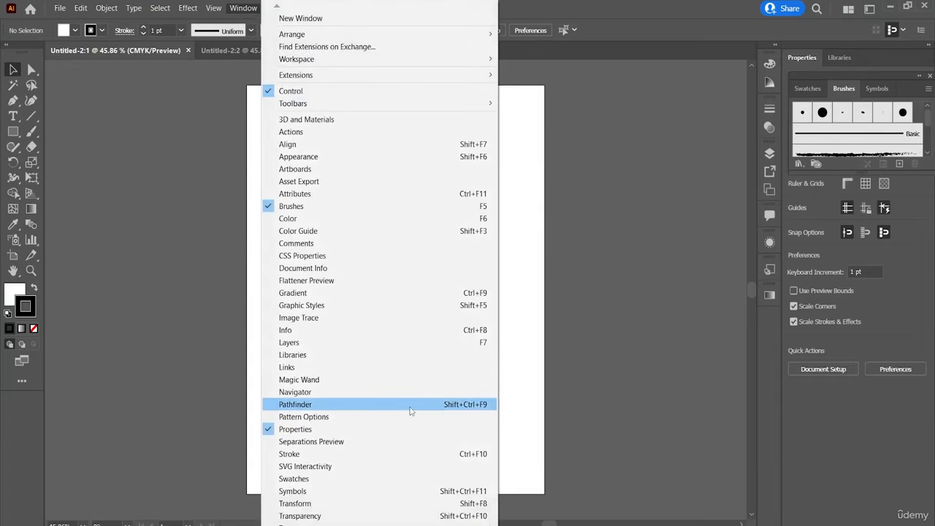
{"action": "left_click", "coordinate": [312, 158]}
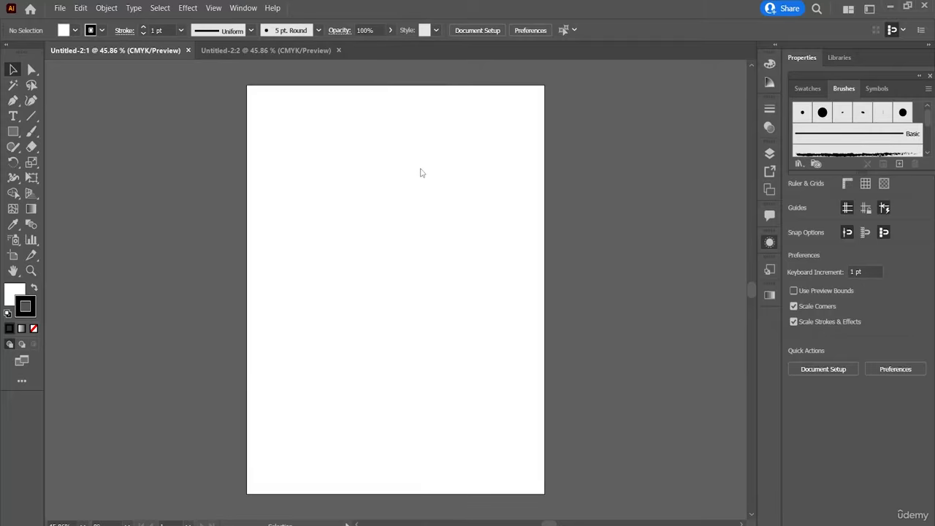
{"action": "left_click", "coordinate": [732, 237]}
Tile the two document windows side by side.
{"action": "left_click", "coordinate": [236, 8]}
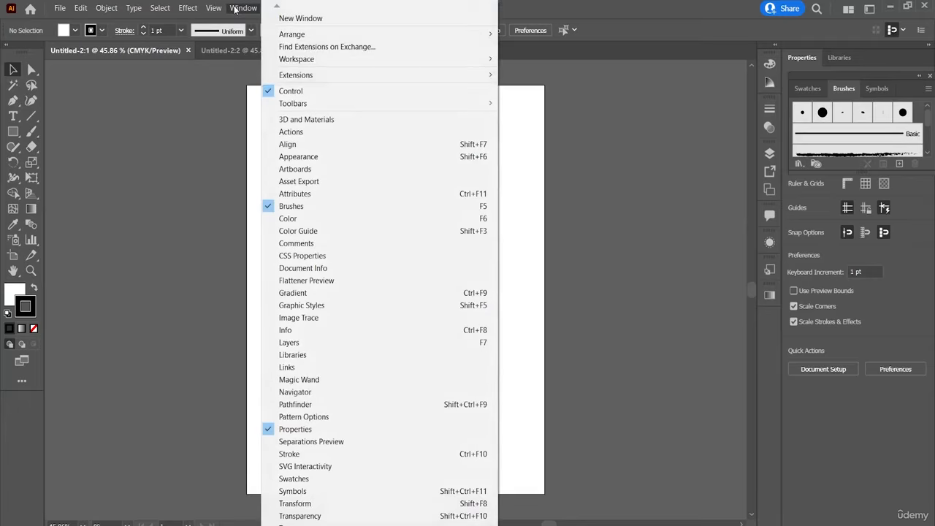
{"action": "mouse_move", "coordinate": [323, 37]}
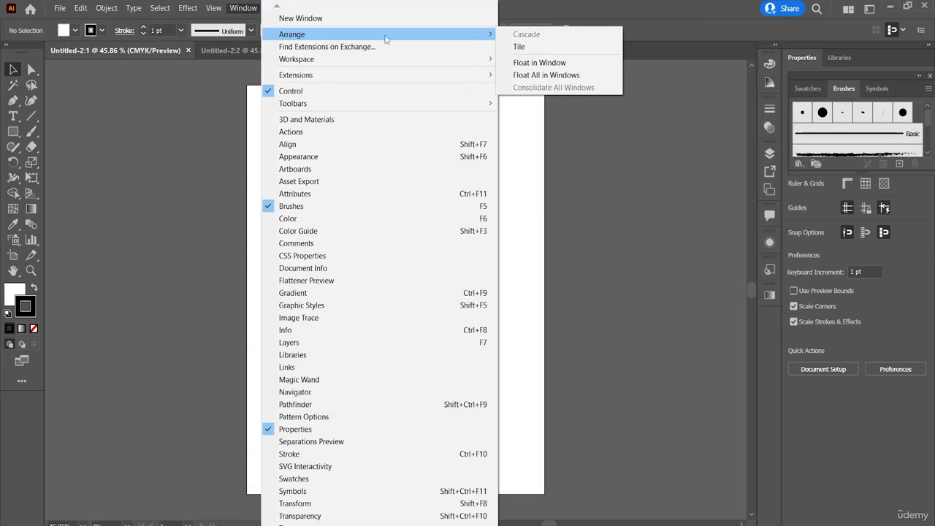
{"action": "left_click", "coordinate": [533, 48]}
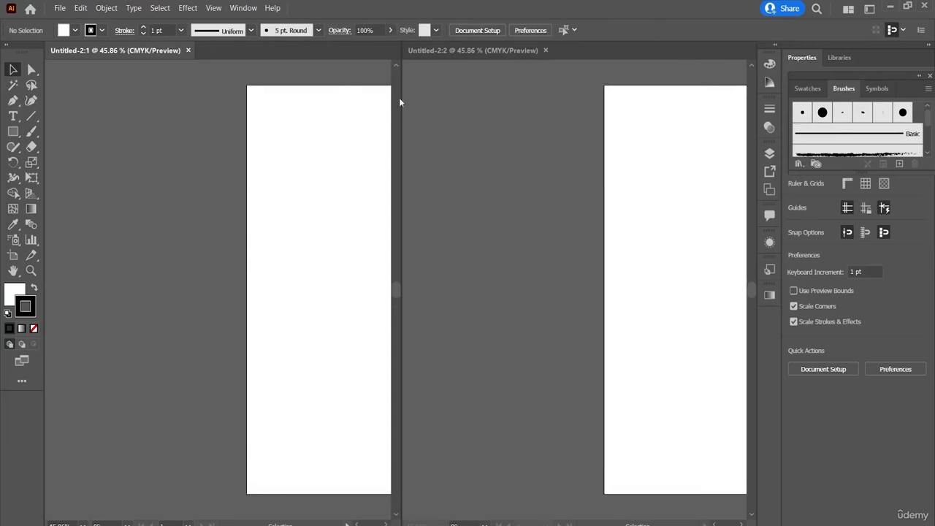
Use the Hand tool to reposition the view in each tiled window so both artboards are fully in view.
{"action": "scroll", "coordinate": [233, 136], "scroll_direction": "right", "scroll_amount": 1}
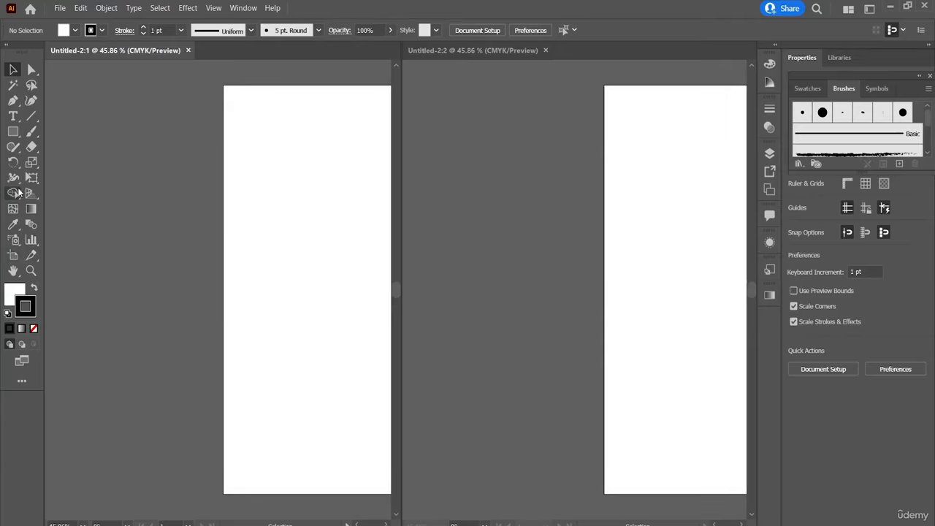
{"action": "left_click", "coordinate": [13, 271]}
{"action": "left_click_drag", "start_coordinate": [144, 282], "coordinate": [19, 269]}
{"action": "left_click", "coordinate": [464, 288]}
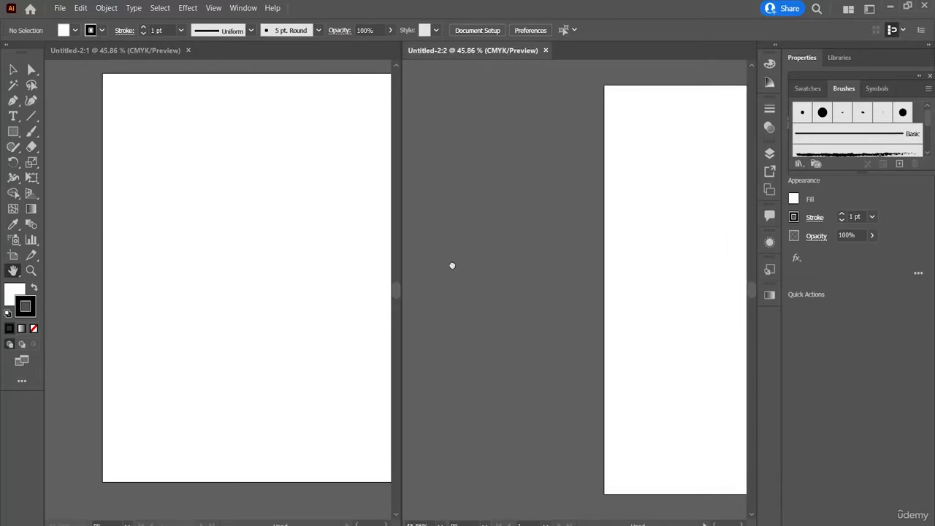
{"action": "left_click_drag", "start_coordinate": [453, 265], "coordinate": [365, 259]}
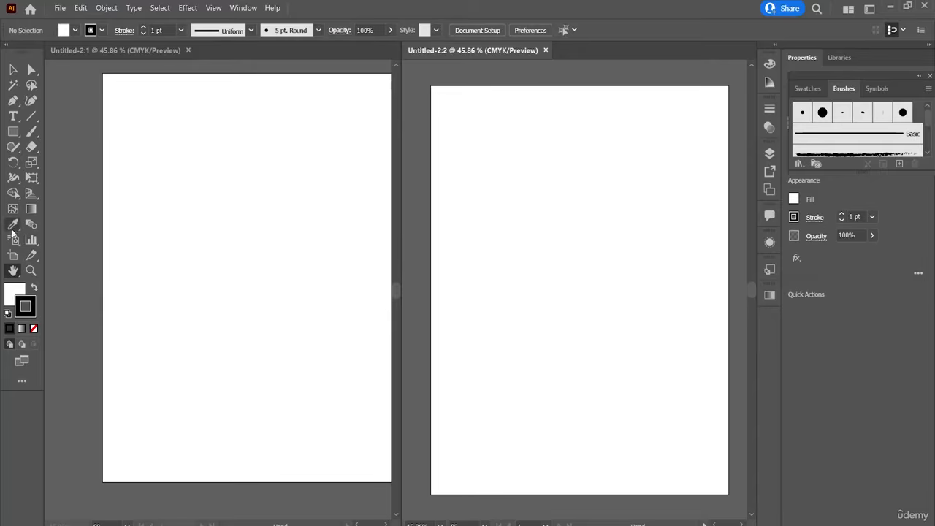
{"action": "left_click", "coordinate": [83, 282]}
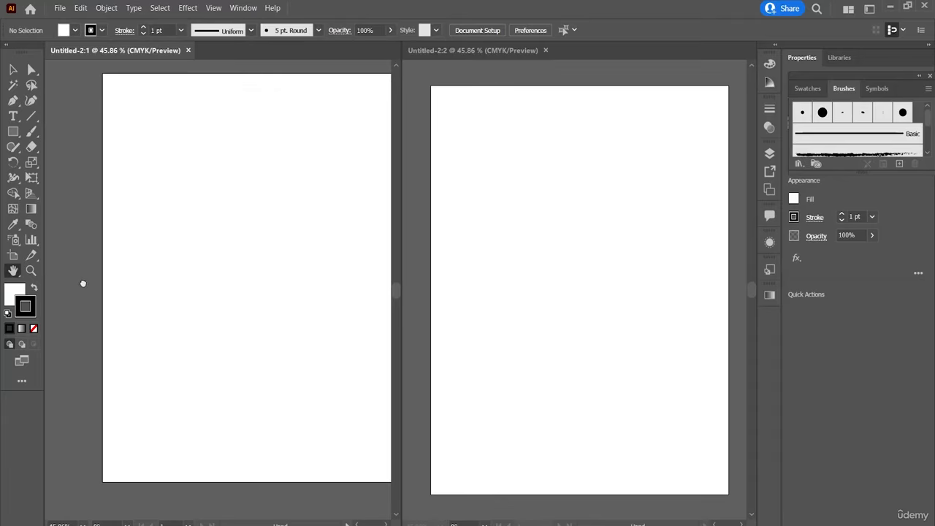
{"action": "left_click_drag", "start_coordinate": [83, 285], "coordinate": [47, 292]}
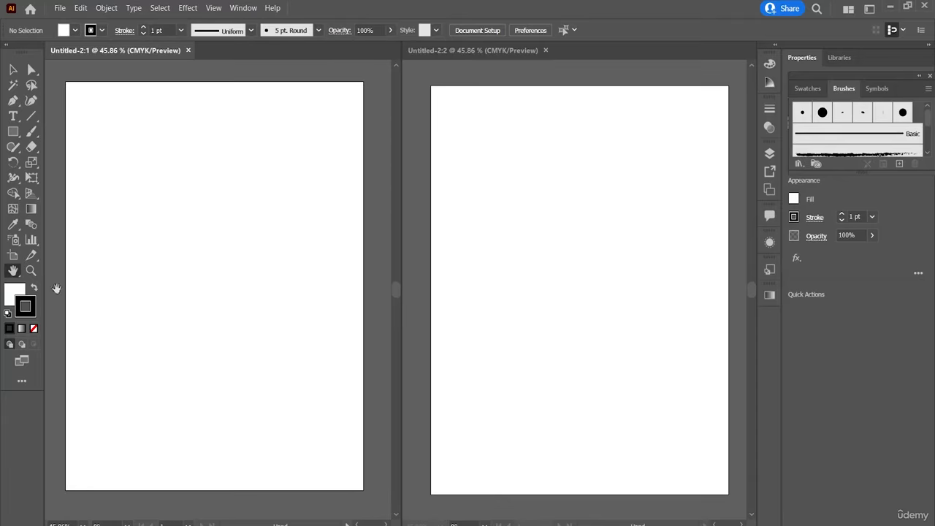
{"action": "left_click", "coordinate": [418, 261]}
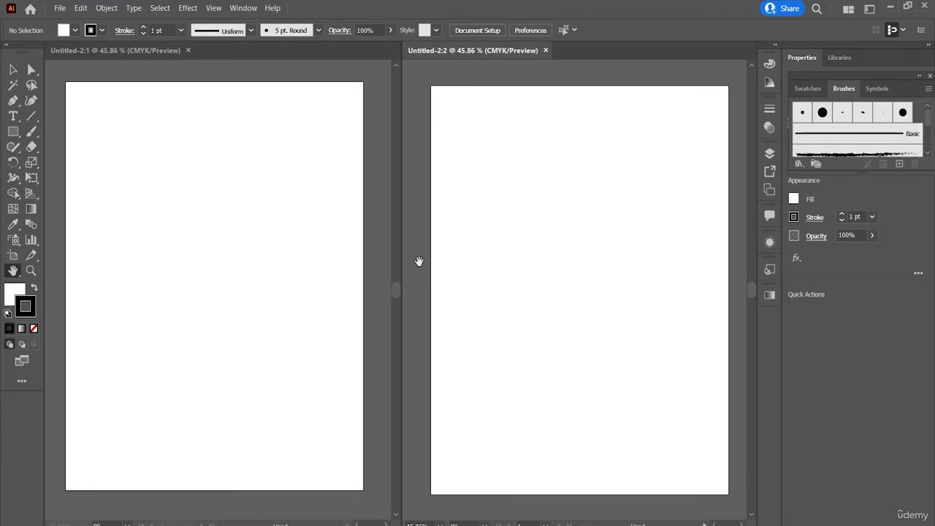
{"action": "mouse_move", "coordinate": [417, 257]}
{"action": "left_mouse_down"}
{"action": "mouse_move", "coordinate": [411, 244]}
{"action": "mouse_move", "coordinate": [413, 253]}
{"action": "left_mouse_up"}
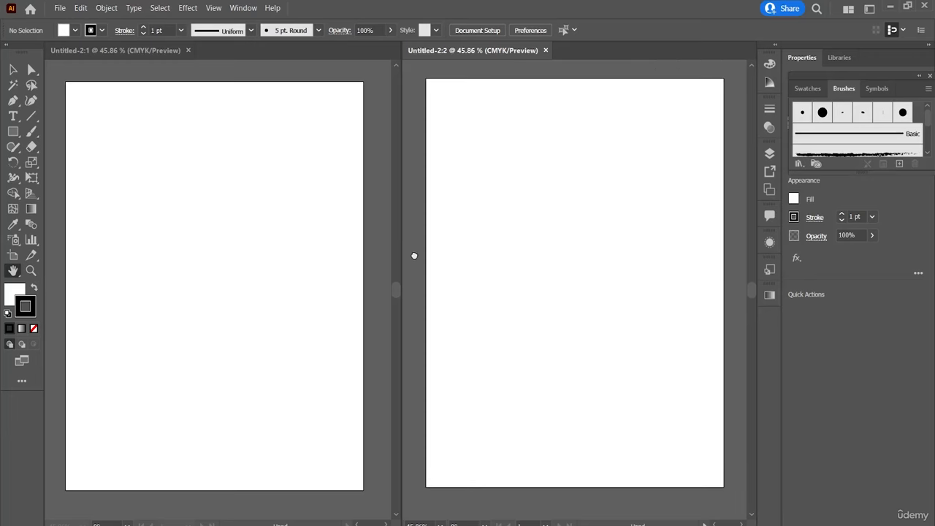
Close the Untitled-2:2 window and recentre the artboard in the remaining window with the Hand tool.
{"action": "left_click", "coordinate": [244, 8]}
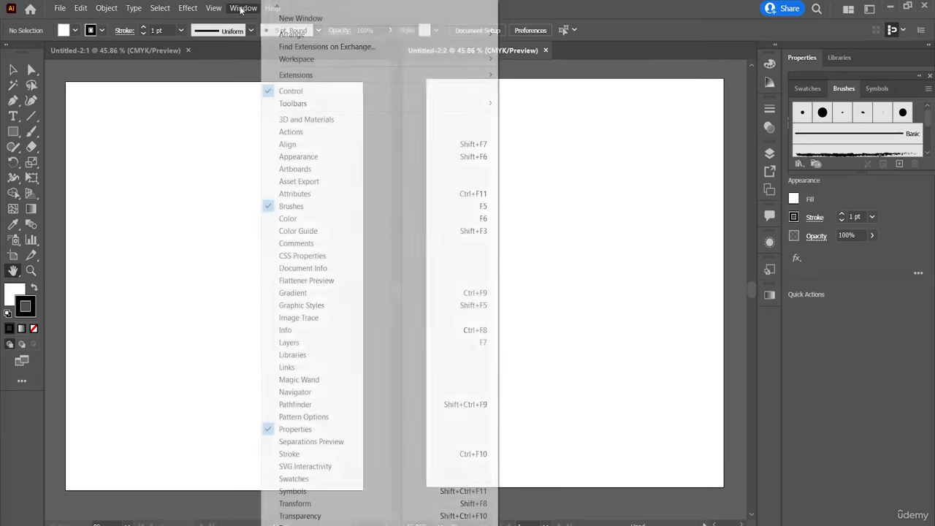
{"action": "mouse_move", "coordinate": [286, 41]}
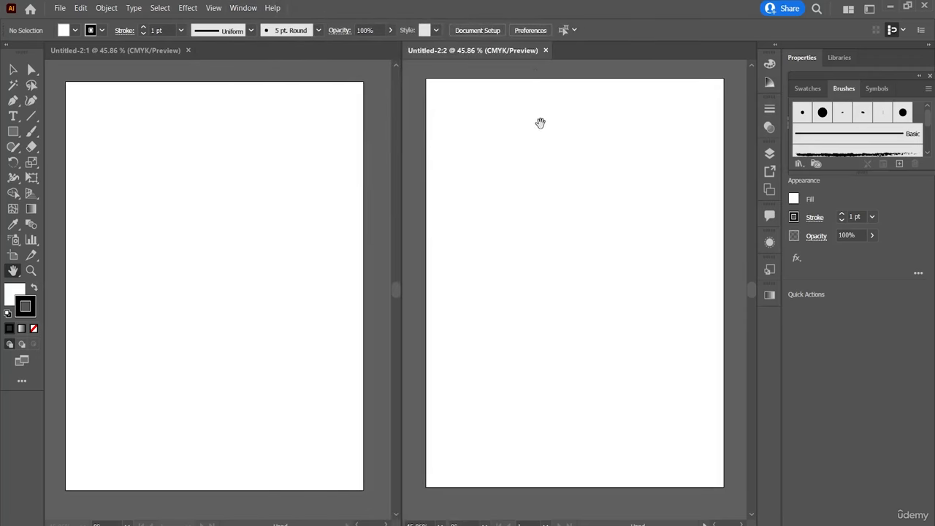
{"action": "left_click", "coordinate": [545, 51]}
{"action": "left_click_drag", "start_coordinate": [471, 176], "coordinate": [622, 173]}
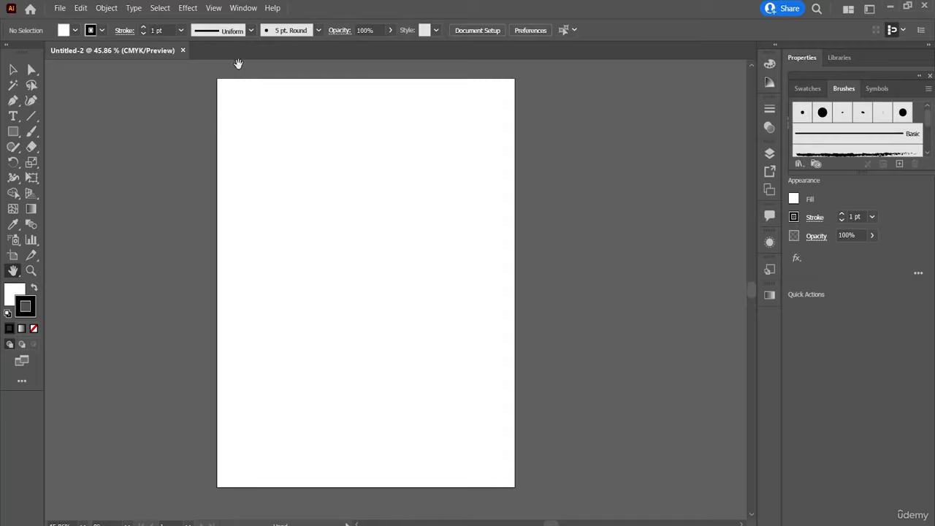
{"action": "left_click", "coordinate": [243, 8]}
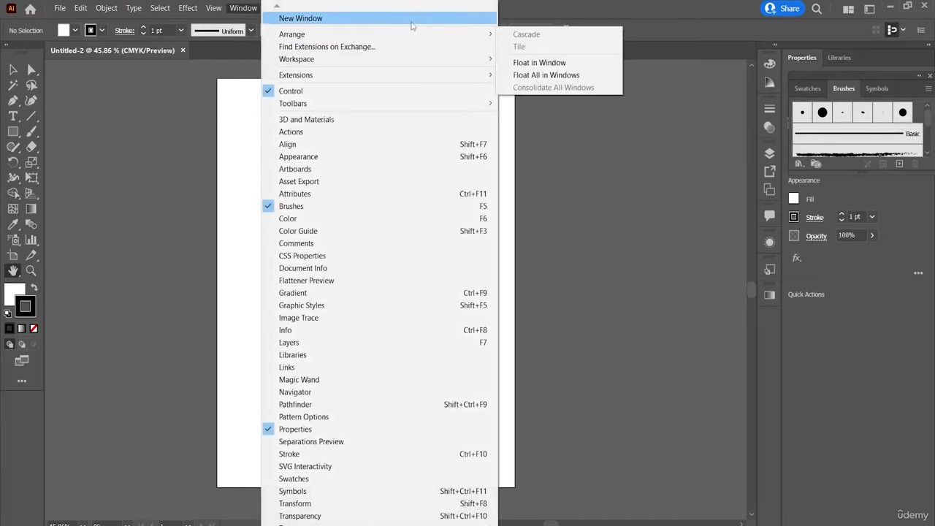
{"action": "mouse_move", "coordinate": [213, 8]}
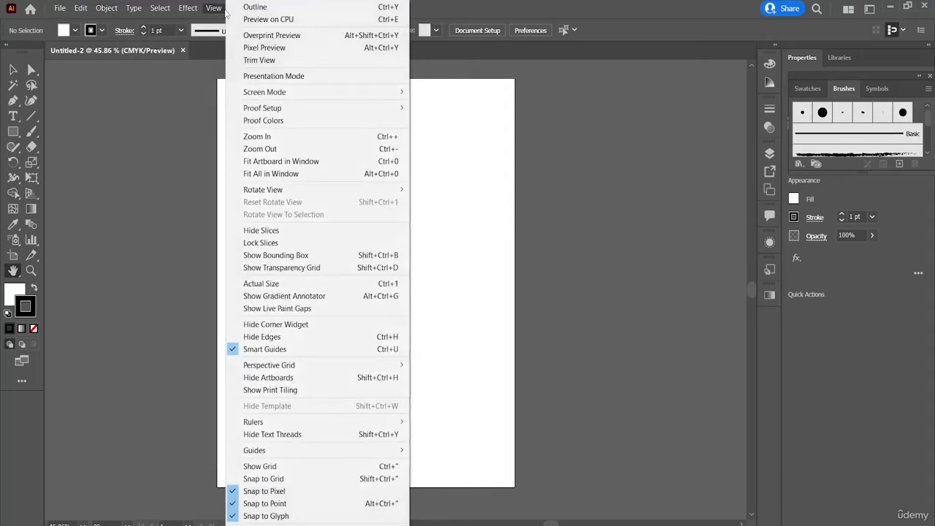
{"action": "left_click", "coordinate": [187, 126]}
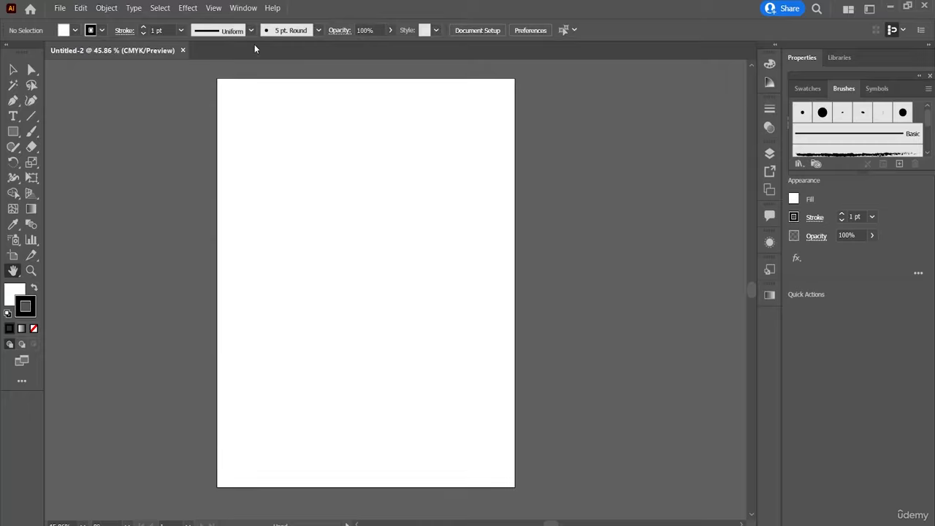
Open another window of the document, compare it with the original, and close it again.
{"action": "left_click", "coordinate": [243, 8]}
{"action": "left_click", "coordinate": [356, 19]}
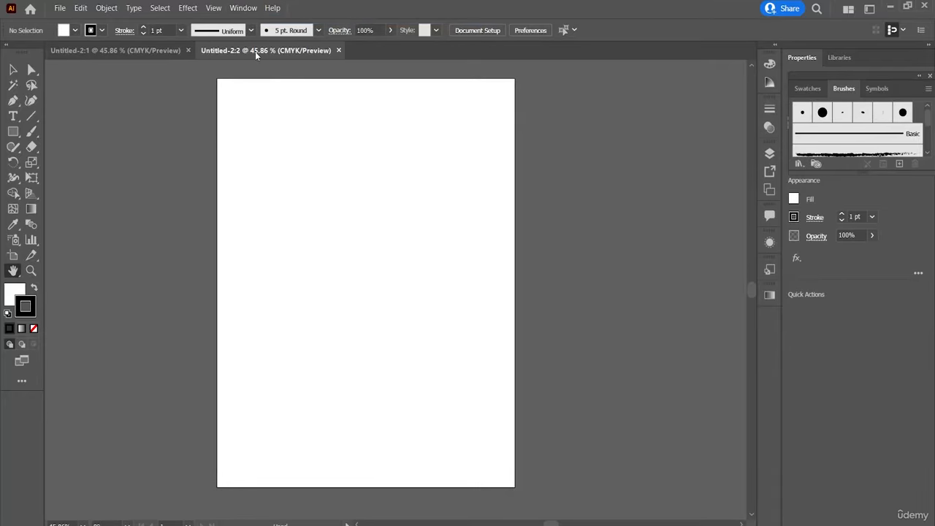
{"action": "left_click", "coordinate": [176, 48]}
{"action": "left_click", "coordinate": [292, 49]}
{"action": "left_click", "coordinate": [339, 51]}
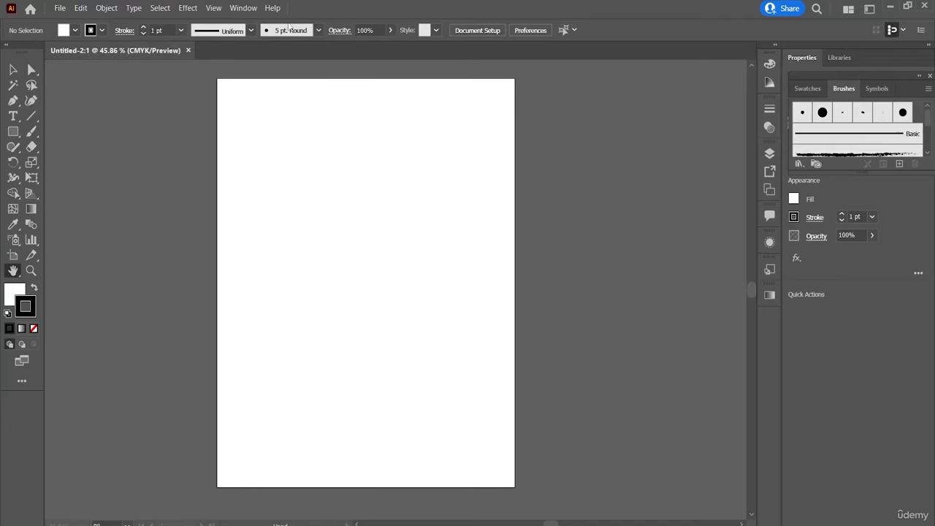
Open a new second window of the current document.
{"action": "left_click", "coordinate": [254, 9]}
{"action": "mouse_move", "coordinate": [429, 33]}
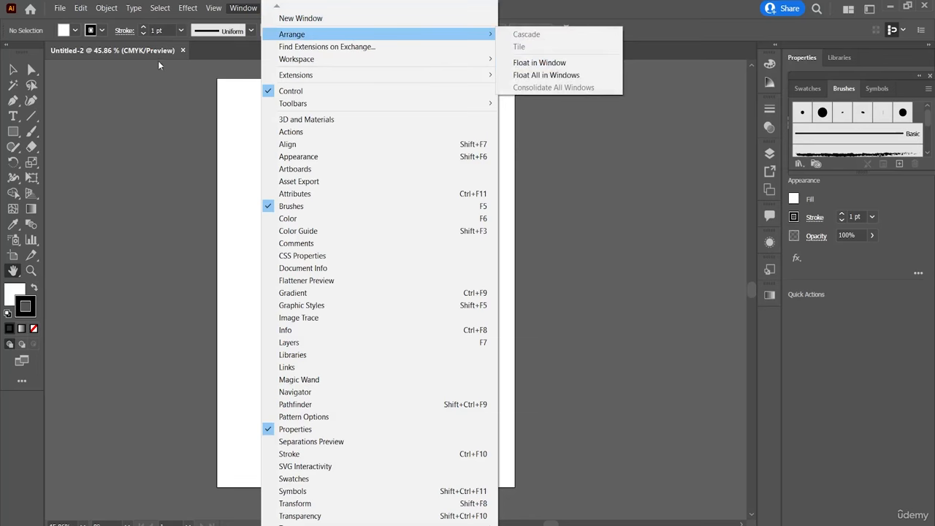
{"action": "left_click", "coordinate": [285, 19]}
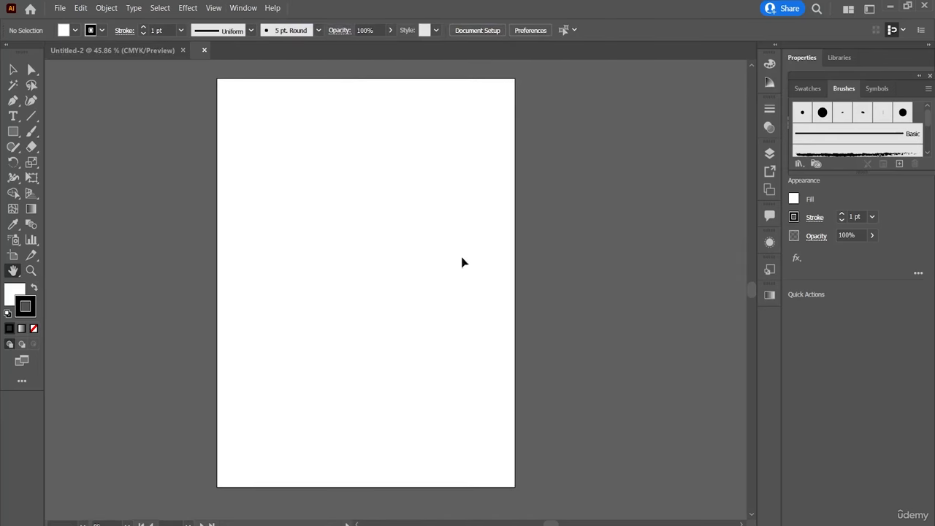
Float the Untitled-2:2 window separately from the original document window.
{"action": "left_click", "coordinate": [256, 10]}
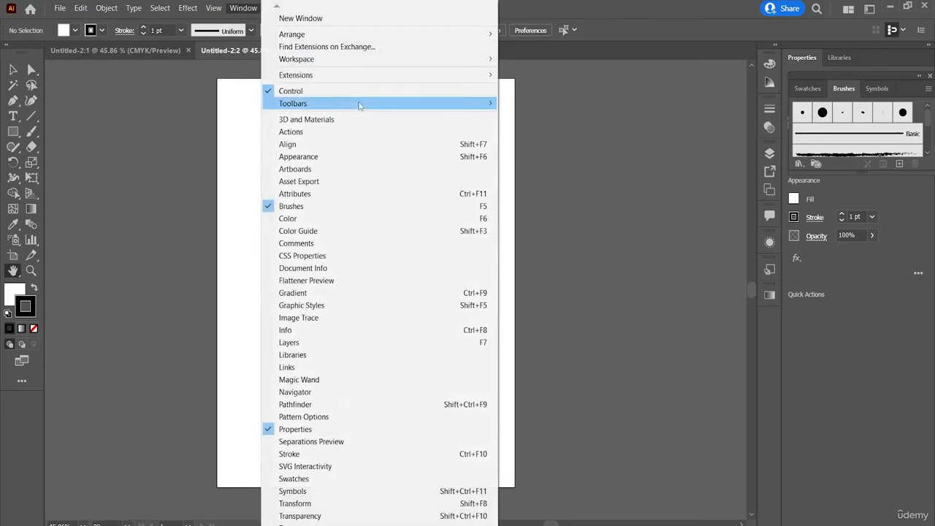
{"action": "mouse_move", "coordinate": [487, 34]}
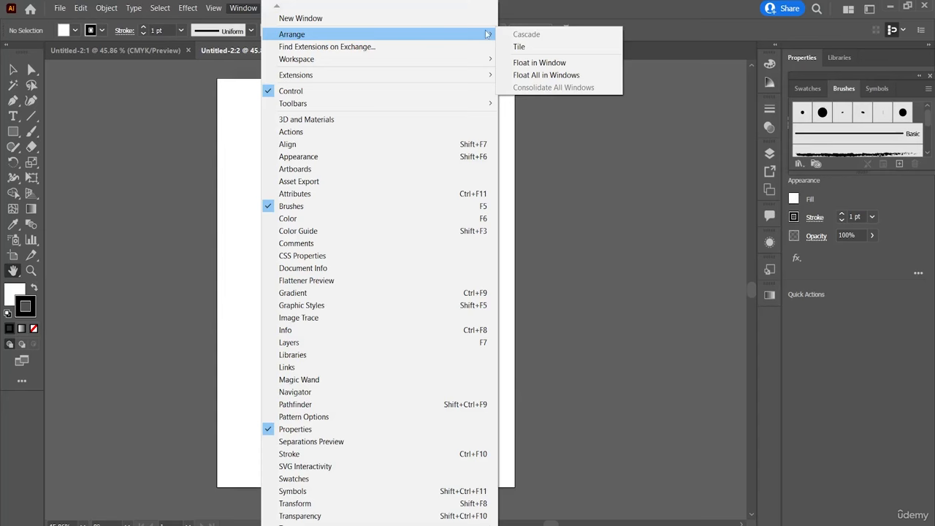
{"action": "left_click", "coordinate": [545, 64]}
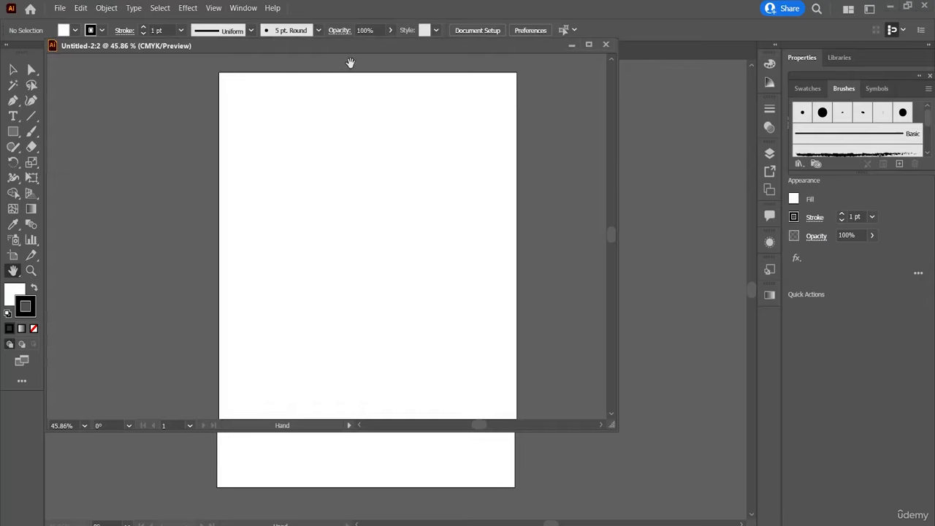
Move the floating Untitled-2:2 window around over the original document and close it.
{"action": "left_click_drag", "start_coordinate": [360, 52], "coordinate": [595, 126]}
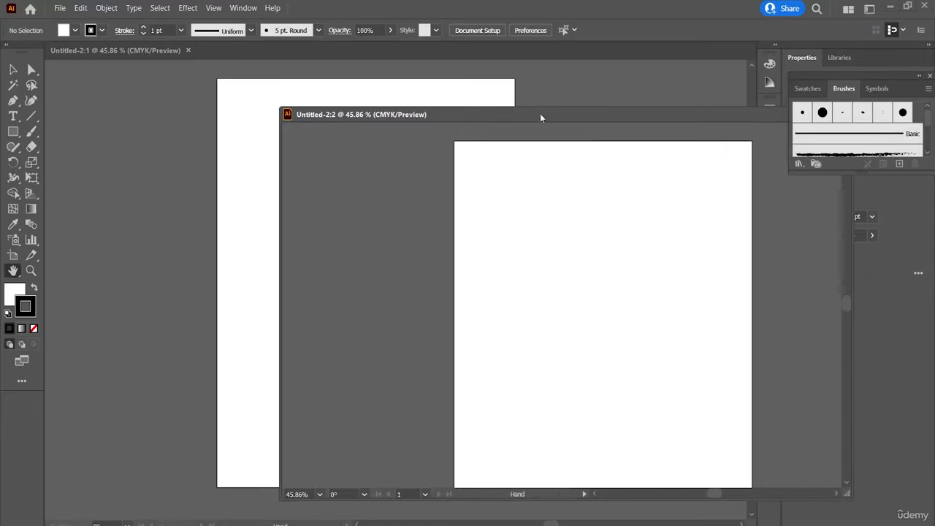
{"action": "left_click_drag", "start_coordinate": [444, 114], "coordinate": [397, 133]}
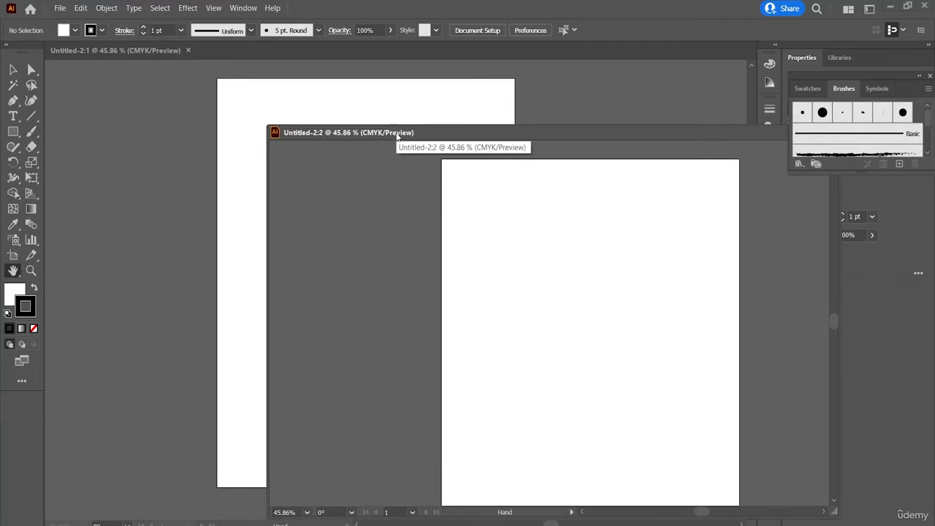
{"action": "left_click_drag", "start_coordinate": [397, 134], "coordinate": [302, 99]}
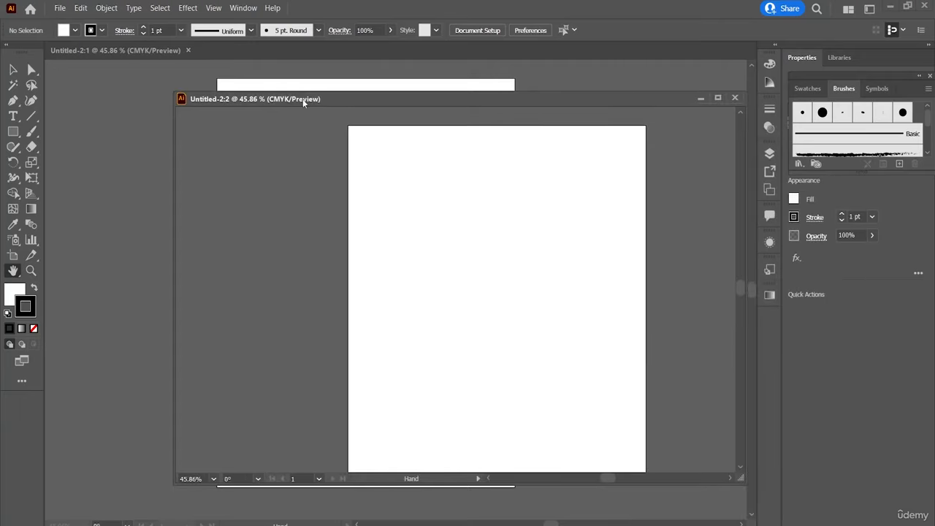
{"action": "left_click", "coordinate": [729, 97]}
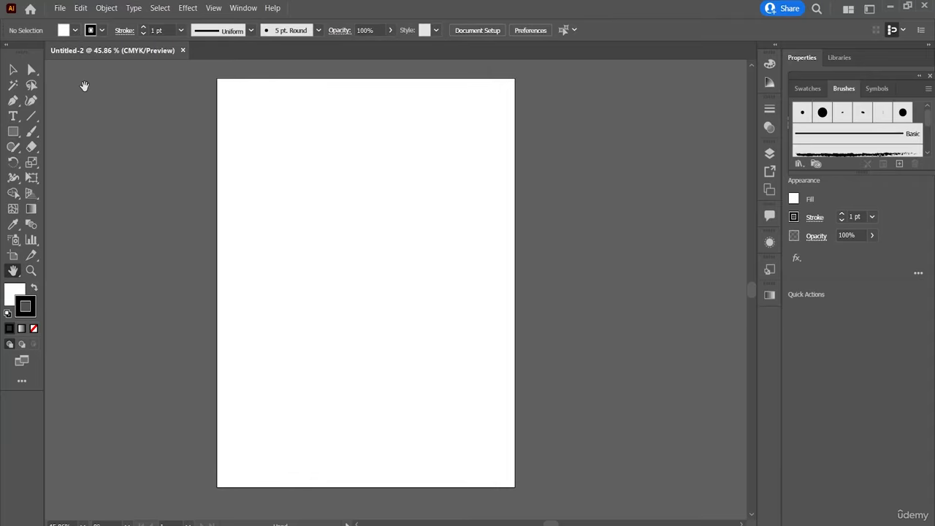
Float all open documents in their own windows and cascade them.
{"action": "left_click", "coordinate": [246, 9]}
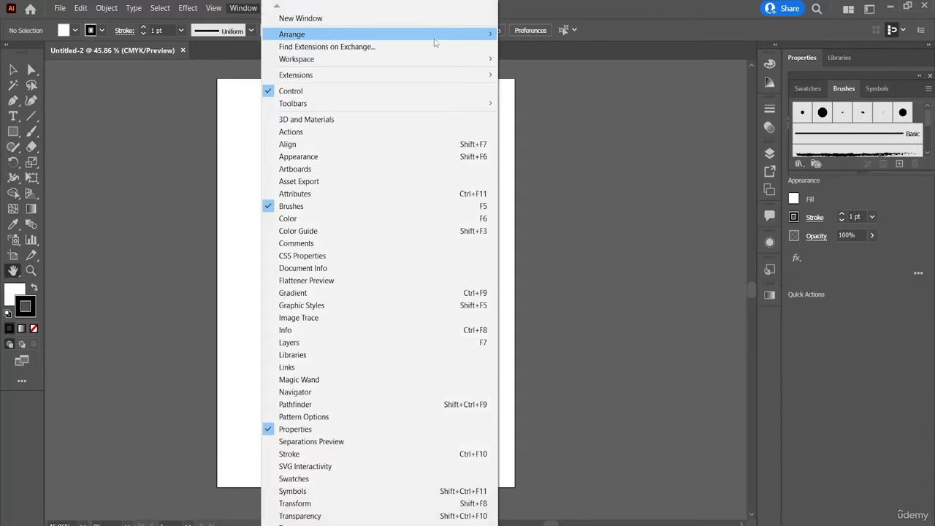
{"action": "mouse_move", "coordinate": [453, 38]}
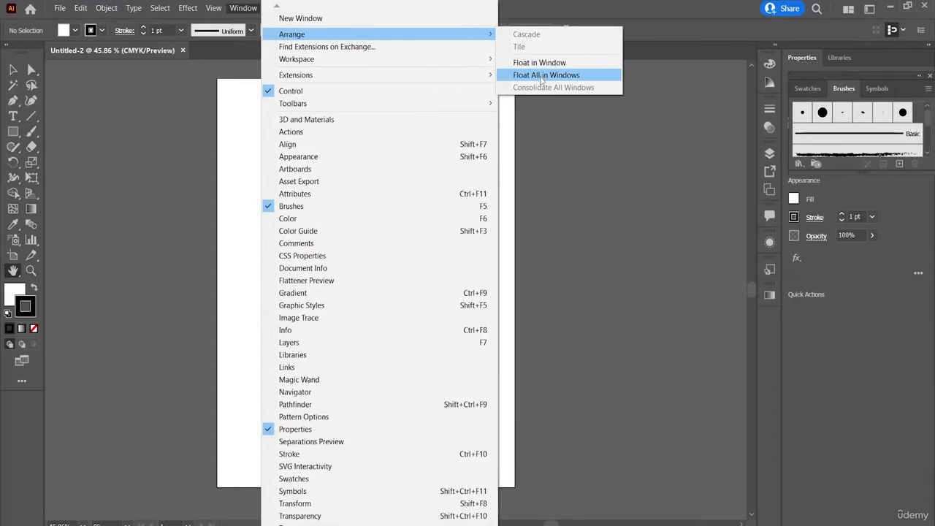
{"action": "left_click", "coordinate": [542, 76]}
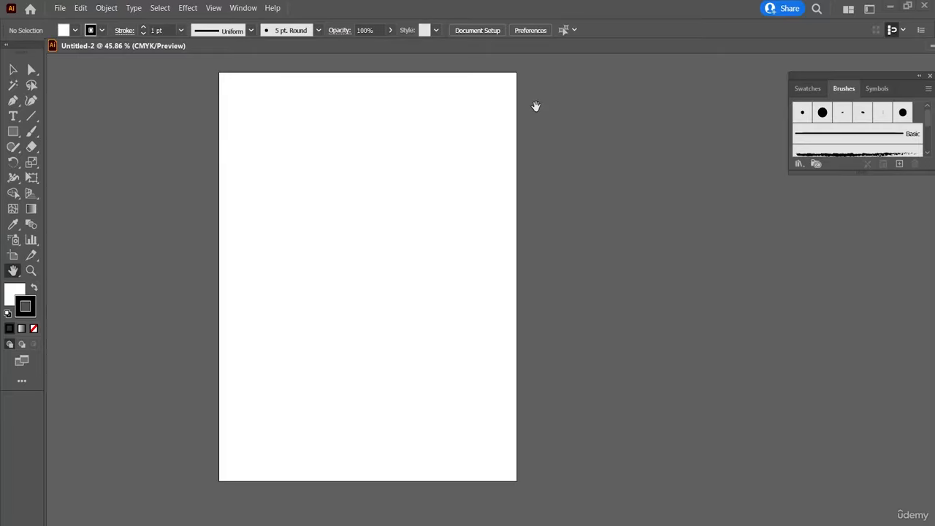
{"action": "left_click", "coordinate": [243, 8]}
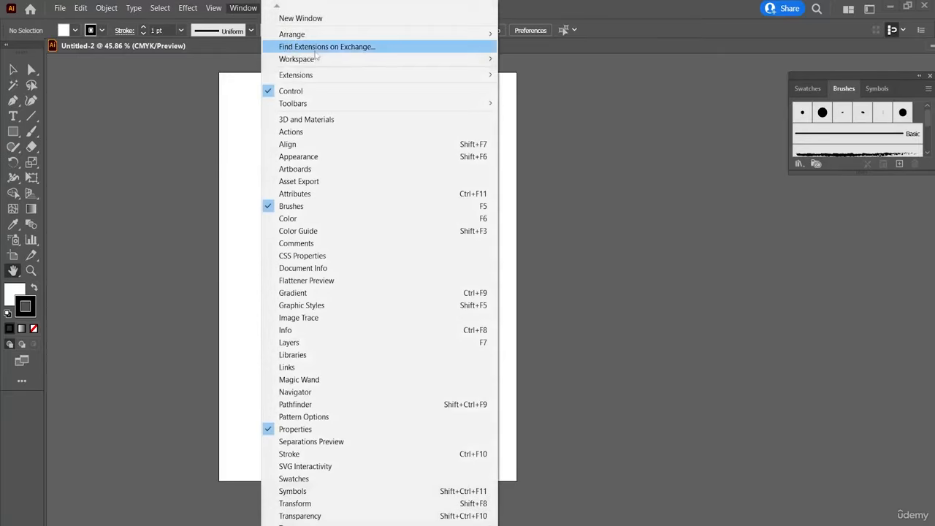
{"action": "mouse_move", "coordinate": [439, 37]}
{"action": "left_click", "coordinate": [515, 34]}
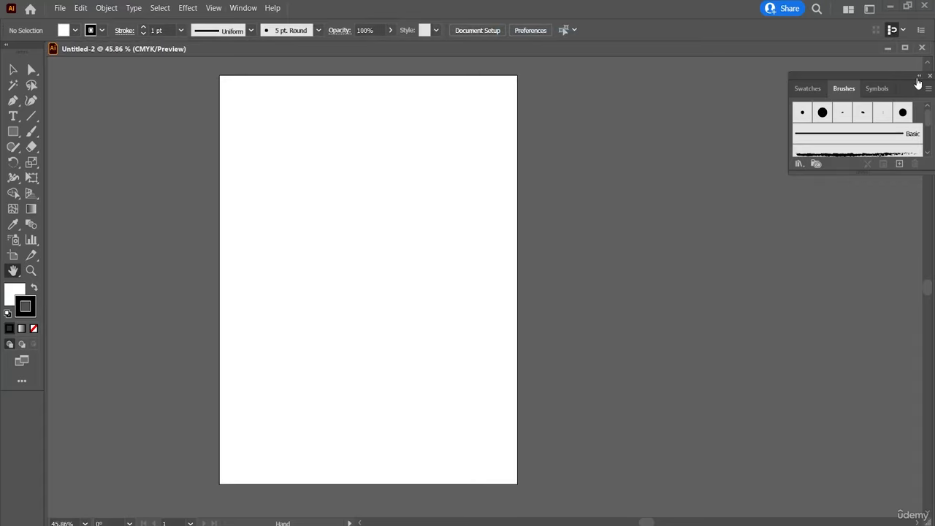
Close the floating Brushes panel and dock the floating Untitled-2 window back as a tab.
{"action": "left_click", "coordinate": [929, 76]}
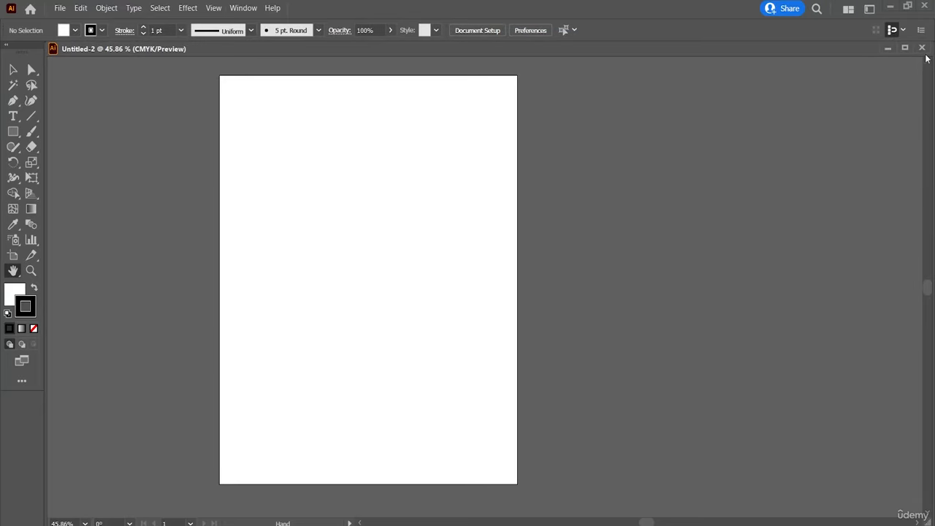
{"action": "left_click_drag", "start_coordinate": [871, 48], "coordinate": [138, 46]}
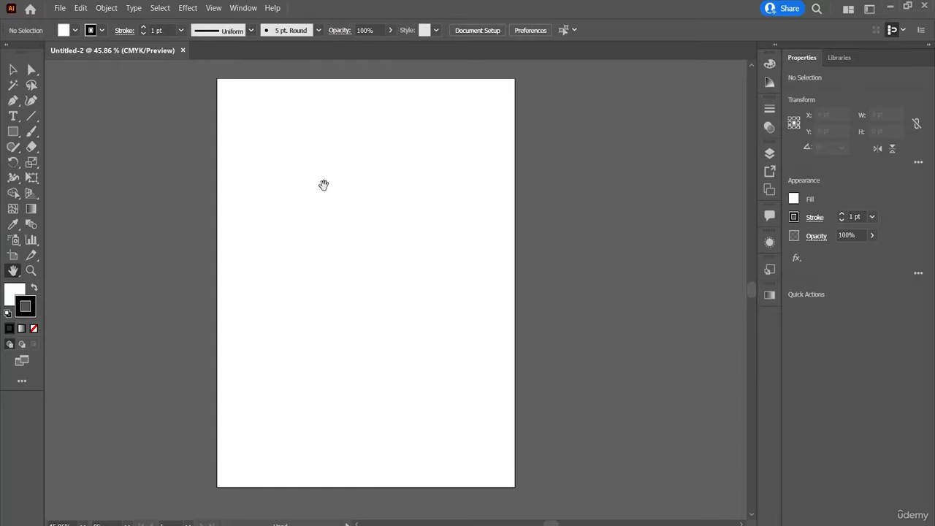
Open Find Extensions on Exchange and browse the plugin listings on the Adobe Exchange page in the browser.
{"action": "left_click", "coordinate": [238, 10]}
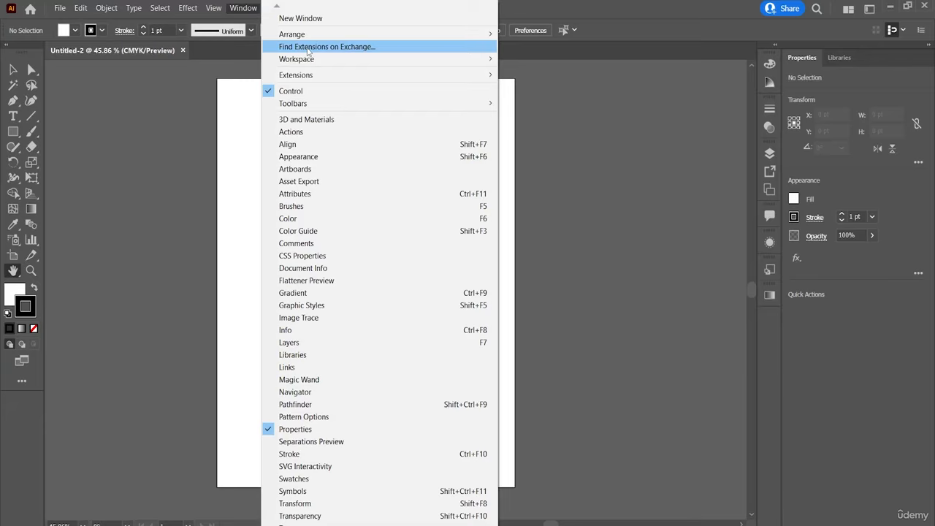
{"action": "left_click", "coordinate": [308, 48]}
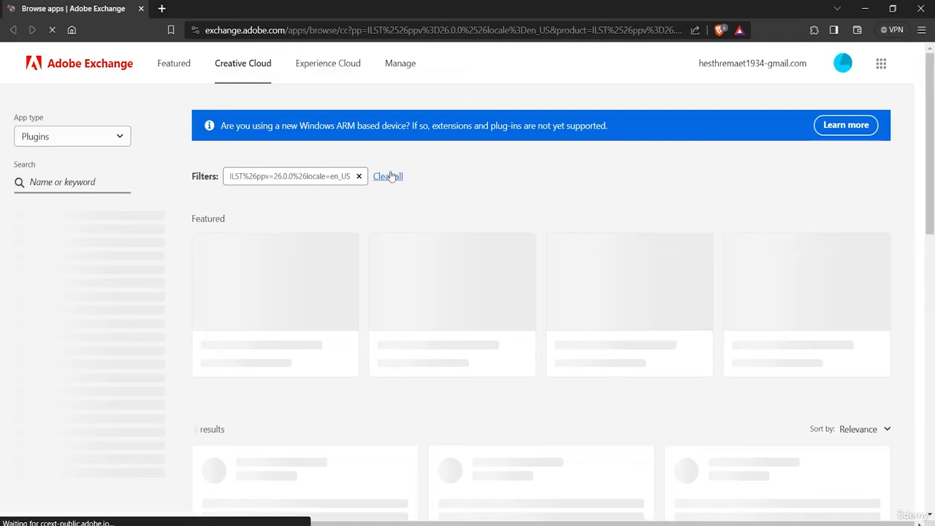
{"action": "scroll", "coordinate": [489, 253], "scroll_direction": "down", "scroll_amount": 5}
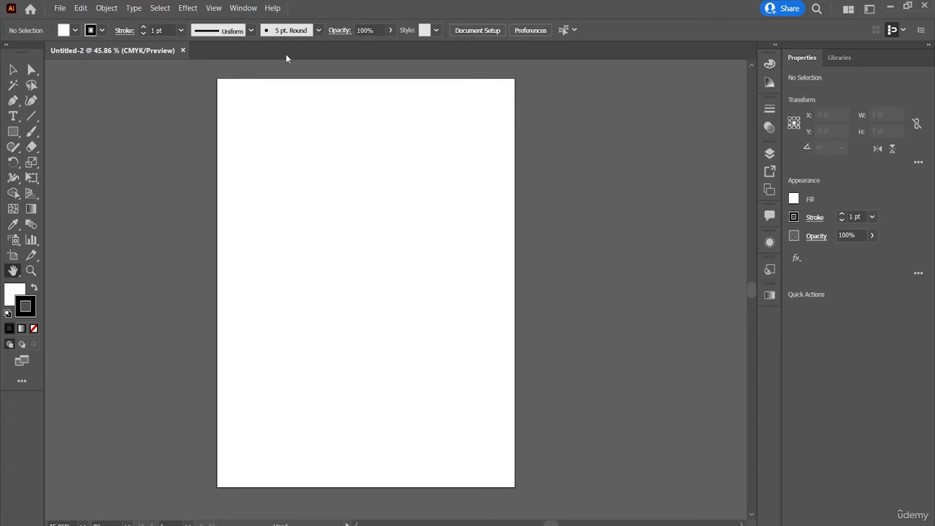
Switch the workspace layout to Painting.
{"action": "left_click", "coordinate": [230, 7]}
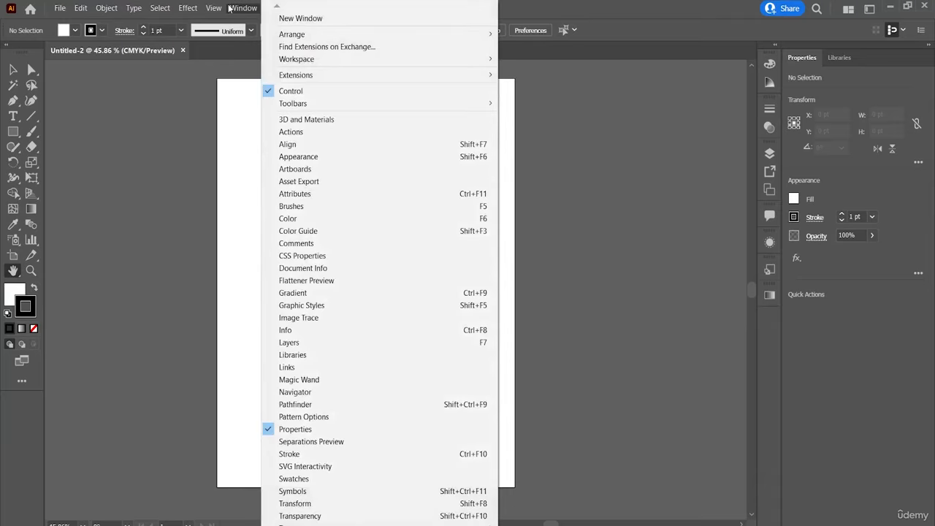
{"action": "mouse_move", "coordinate": [331, 59]}
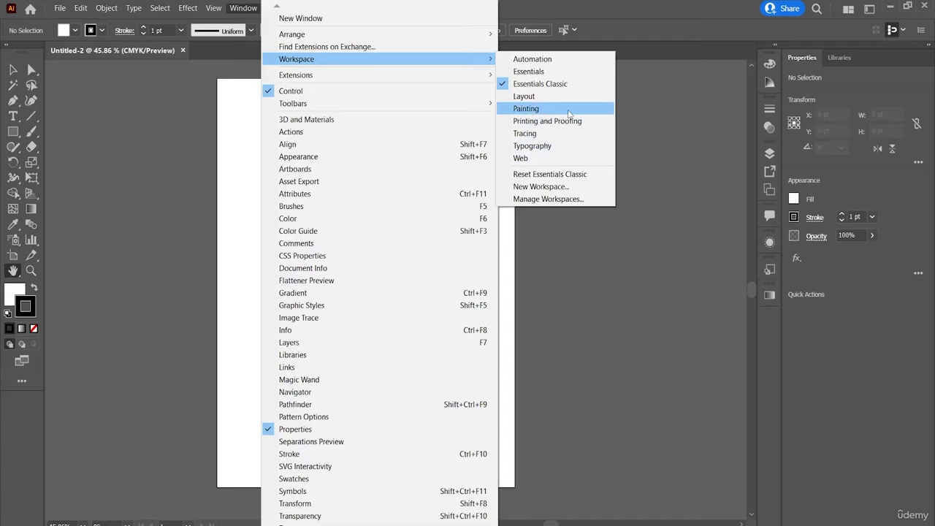
{"action": "left_click", "coordinate": [569, 111]}
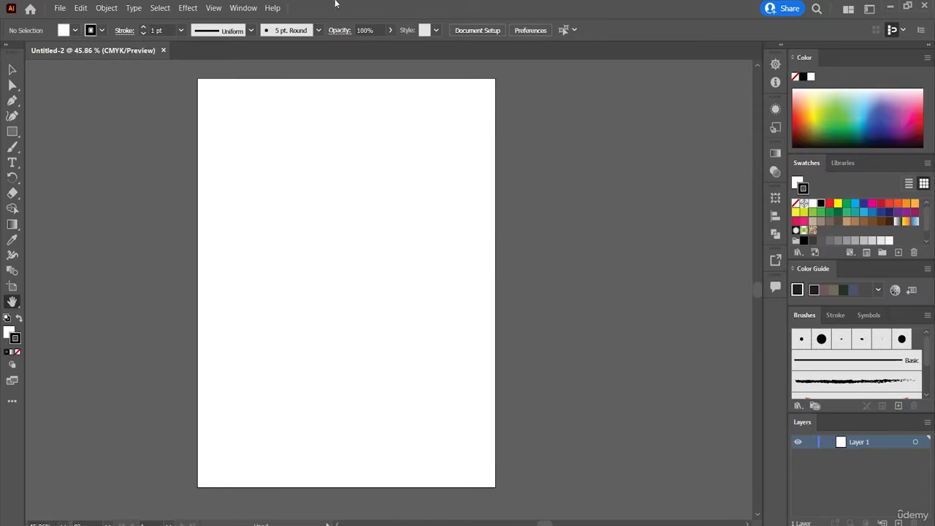
Switch the workspace layout to Web.
{"action": "left_click", "coordinate": [232, 8]}
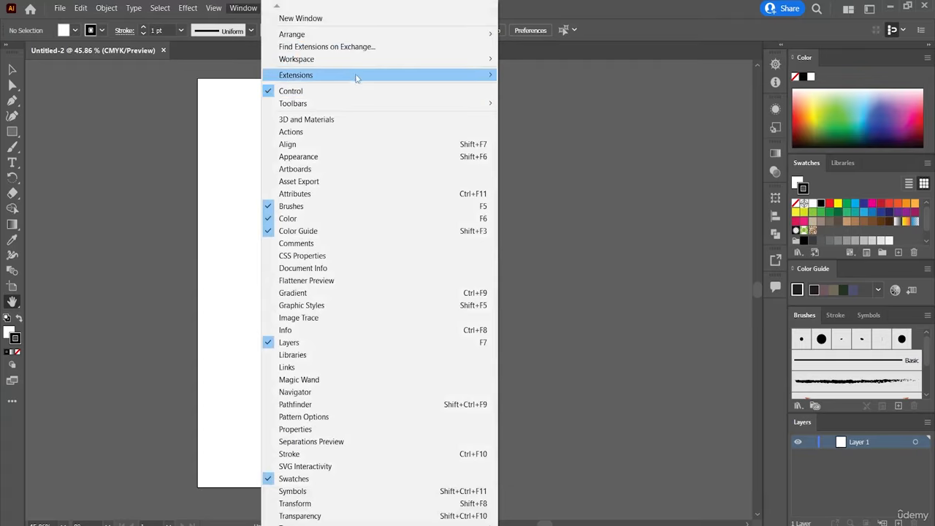
{"action": "mouse_move", "coordinate": [401, 59]}
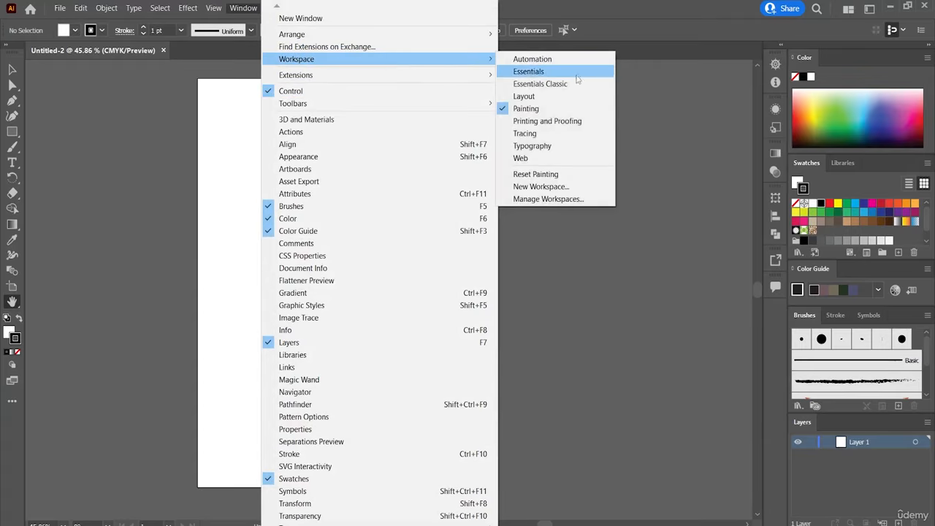
{"action": "left_click", "coordinate": [543, 156]}
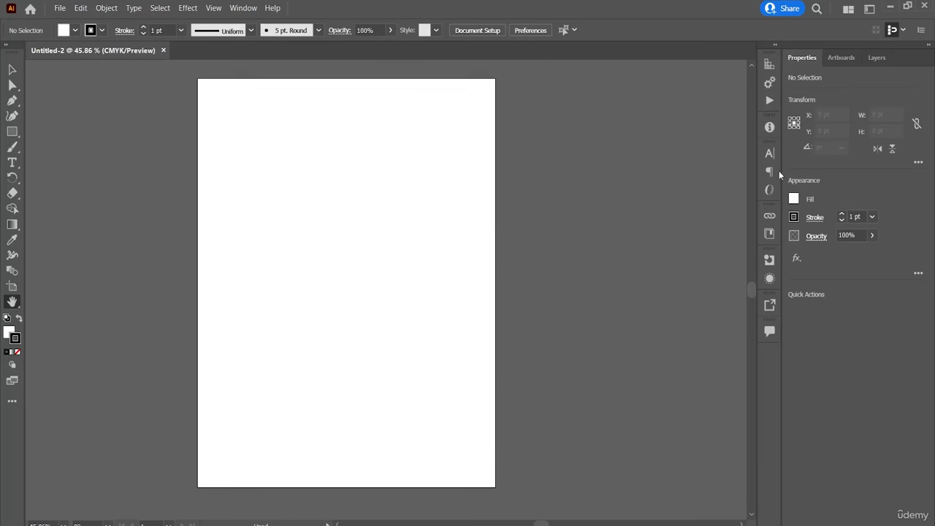
Switch the workspace layout to Typography.
{"action": "left_click", "coordinate": [241, 9]}
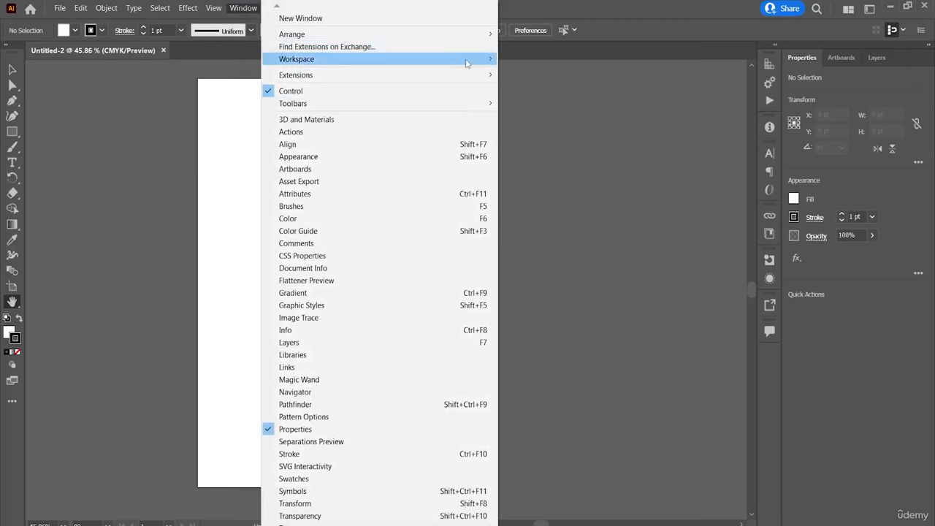
{"action": "mouse_move", "coordinate": [473, 62]}
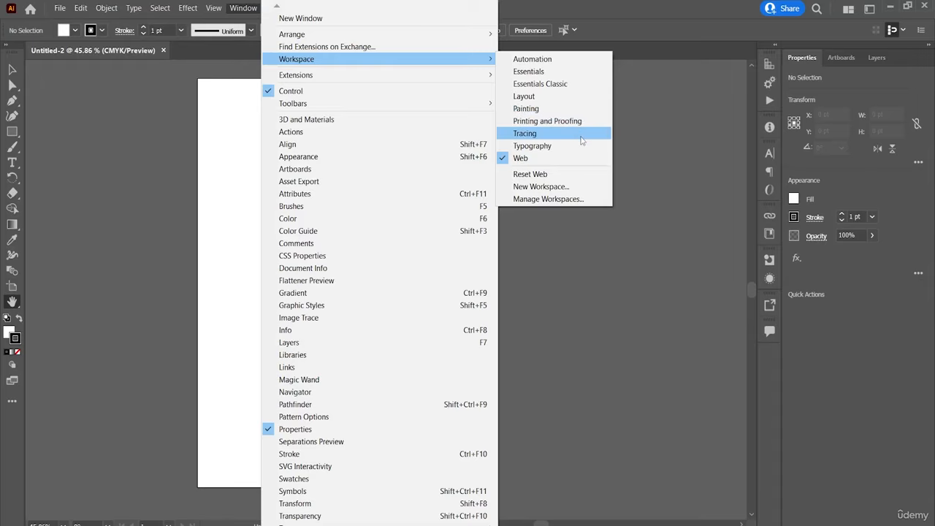
{"action": "left_click", "coordinate": [560, 146]}
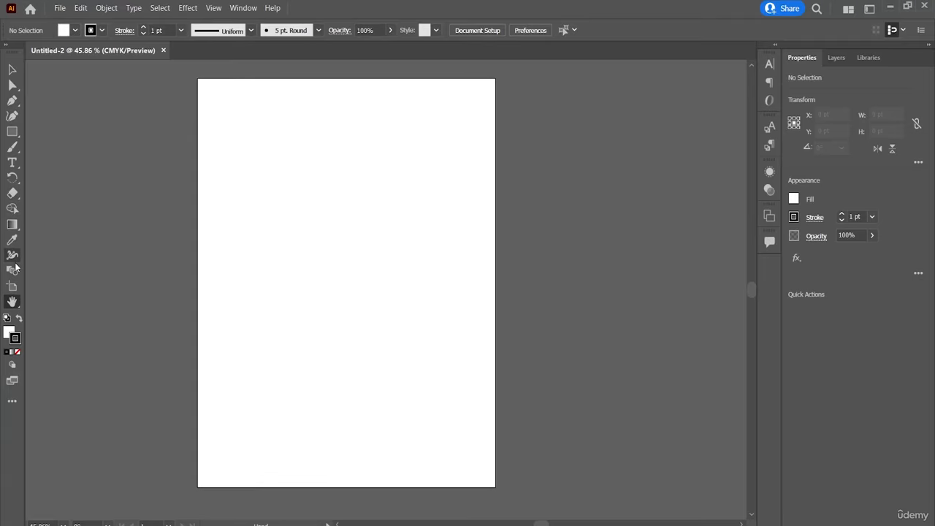
Switch the workspace layout back to Essentials Classic.
{"action": "left_click", "coordinate": [244, 9]}
{"action": "mouse_move", "coordinate": [357, 63]}
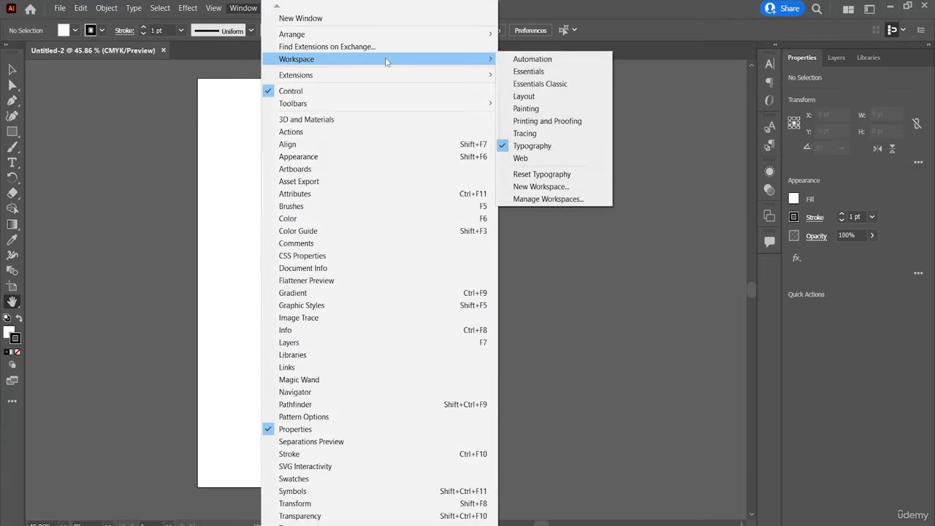
{"action": "left_click", "coordinate": [561, 82]}
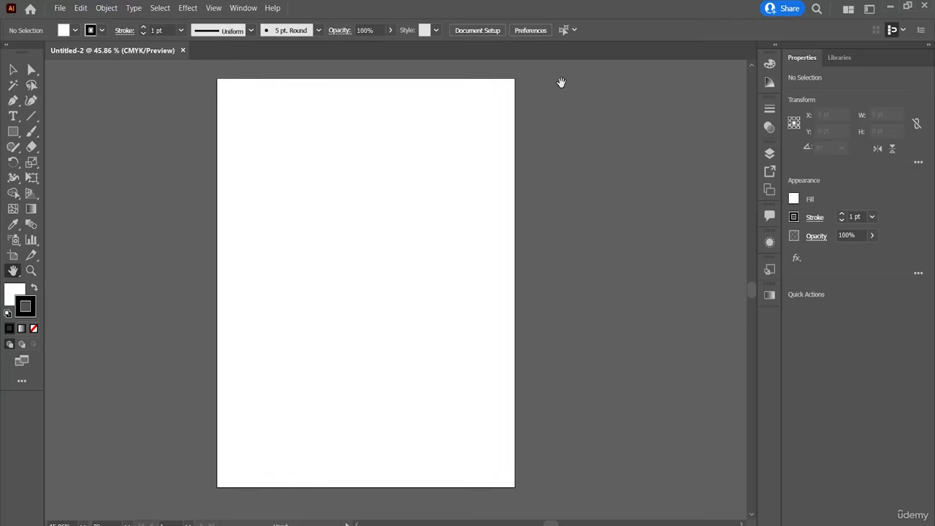
Hide the Control bar above the document and show it again.
{"action": "left_click", "coordinate": [244, 9]}
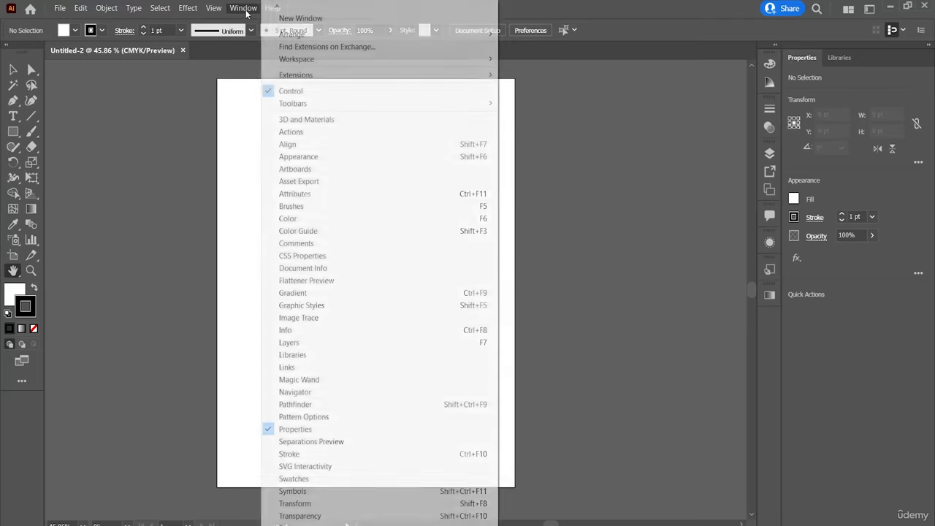
{"action": "mouse_move", "coordinate": [347, 78]}
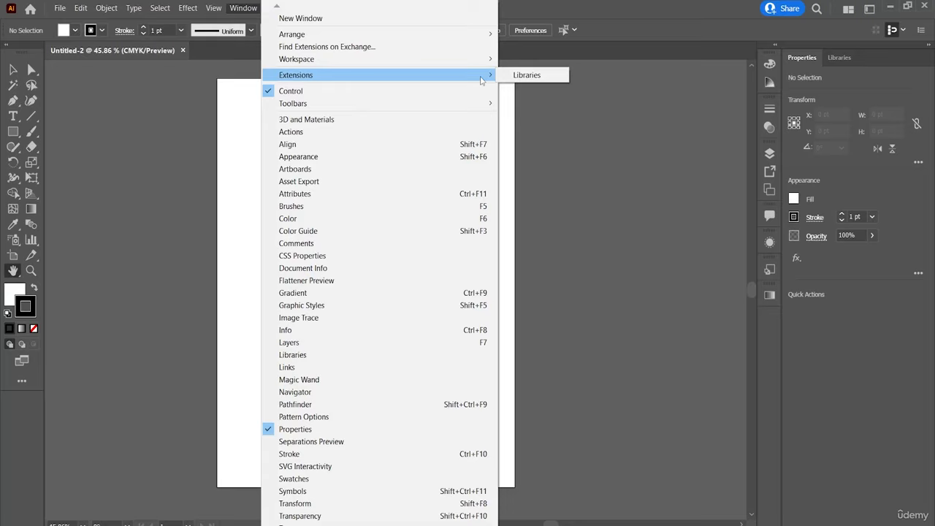
{"action": "left_click", "coordinate": [443, 92]}
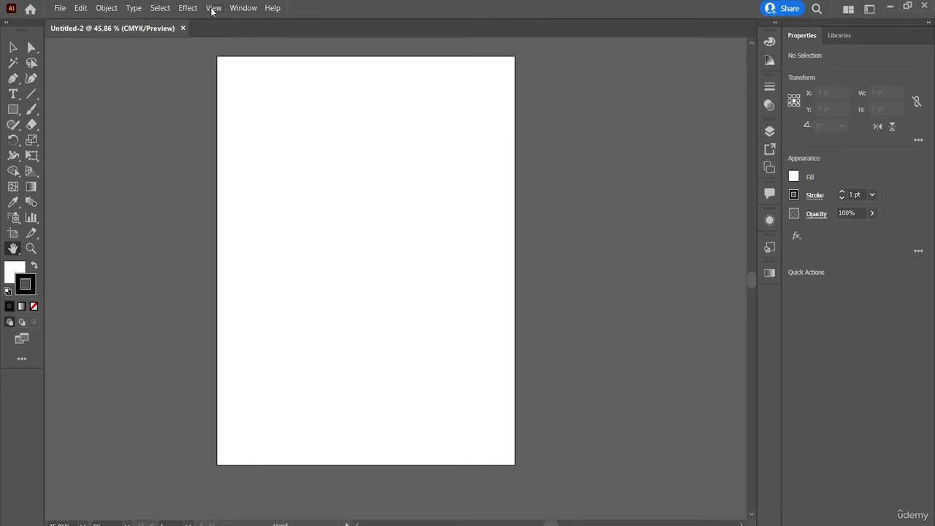
{"action": "left_click", "coordinate": [232, 12]}
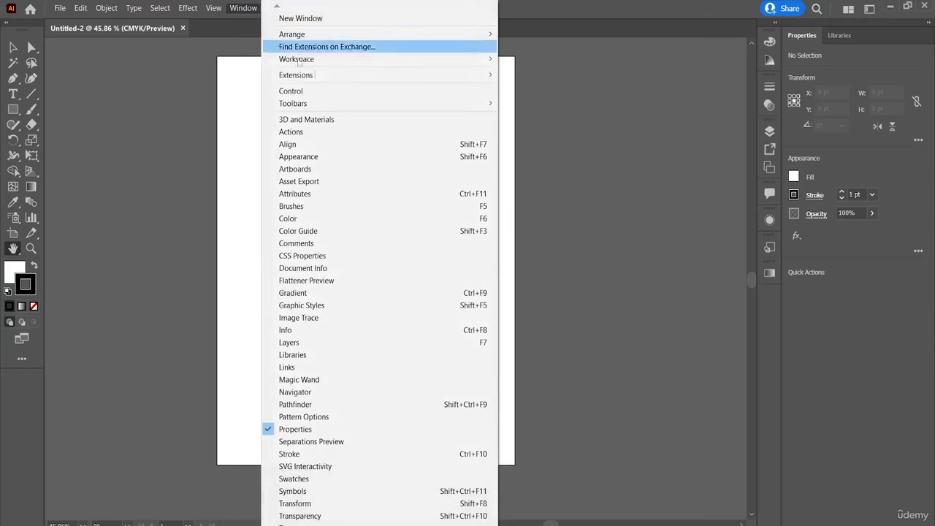
{"action": "left_click", "coordinate": [360, 91]}
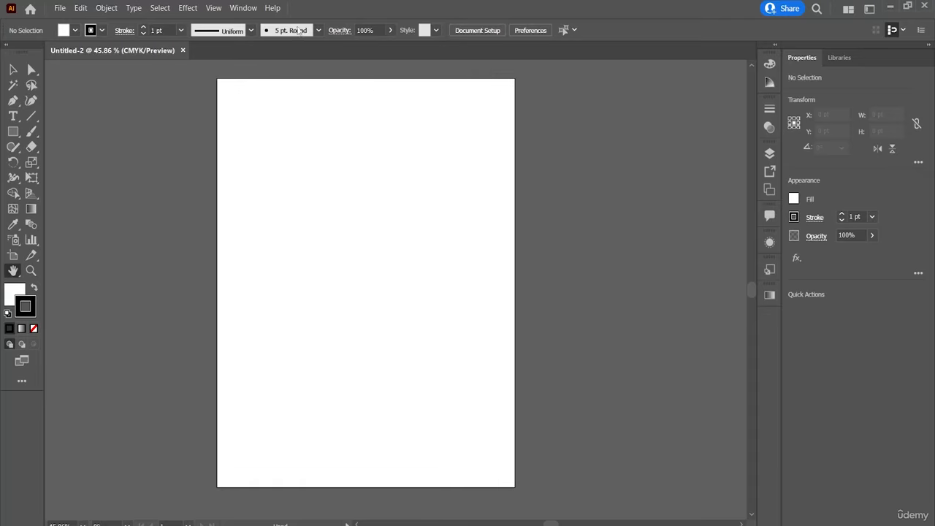
Switch the toolbar to the Basic set and back to the Advanced set.
{"action": "left_click", "coordinate": [245, 8]}
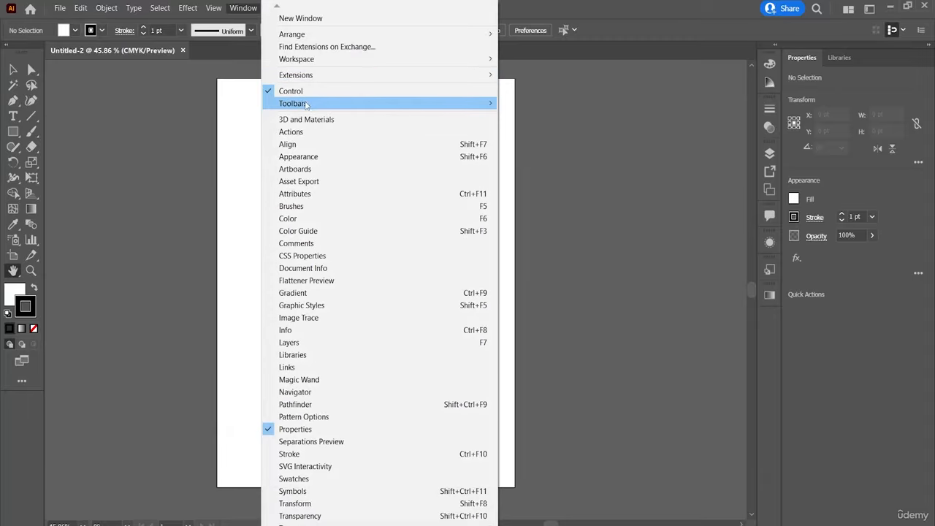
{"action": "mouse_move", "coordinate": [306, 107]}
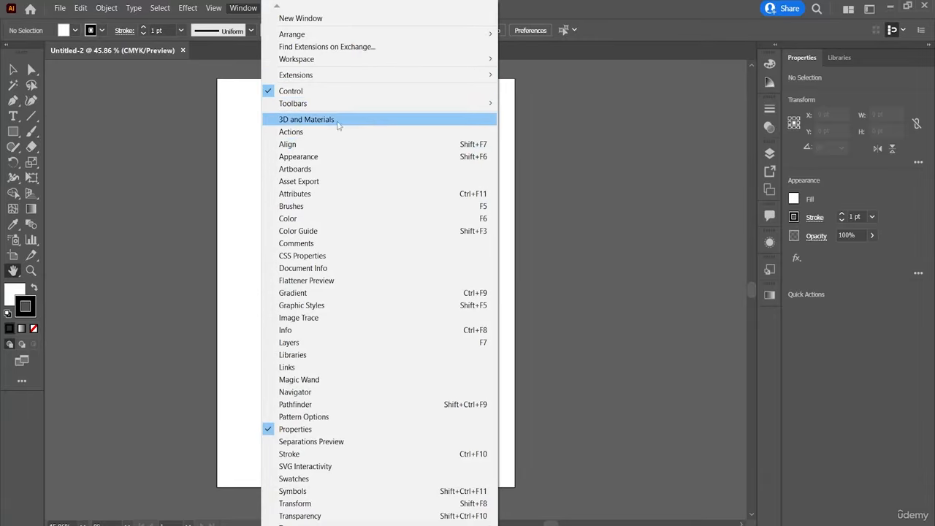
{"action": "mouse_move", "coordinate": [486, 106]}
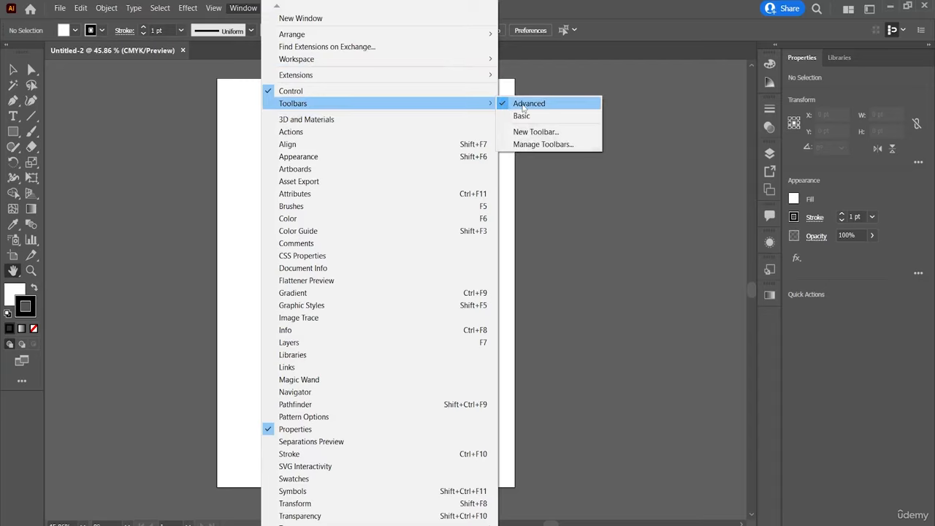
{"action": "left_click", "coordinate": [535, 118]}
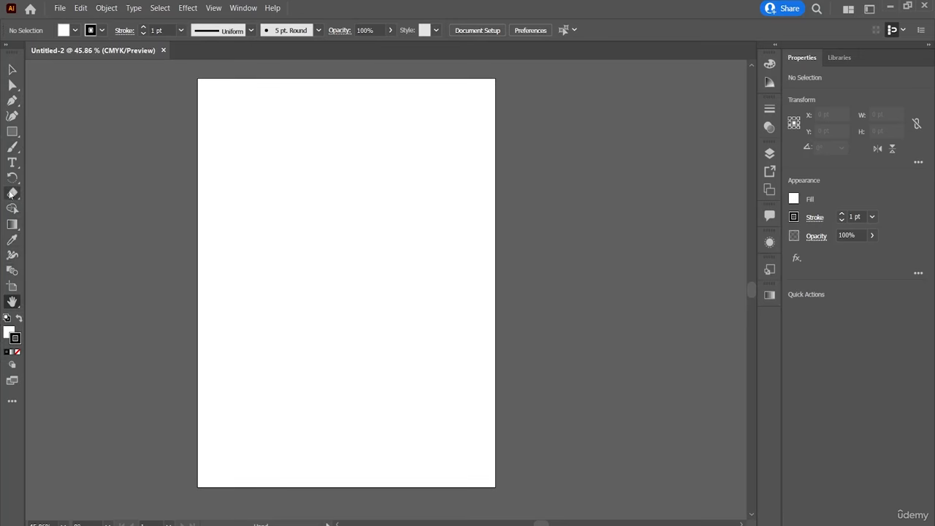
{"action": "left_click", "coordinate": [244, 8]}
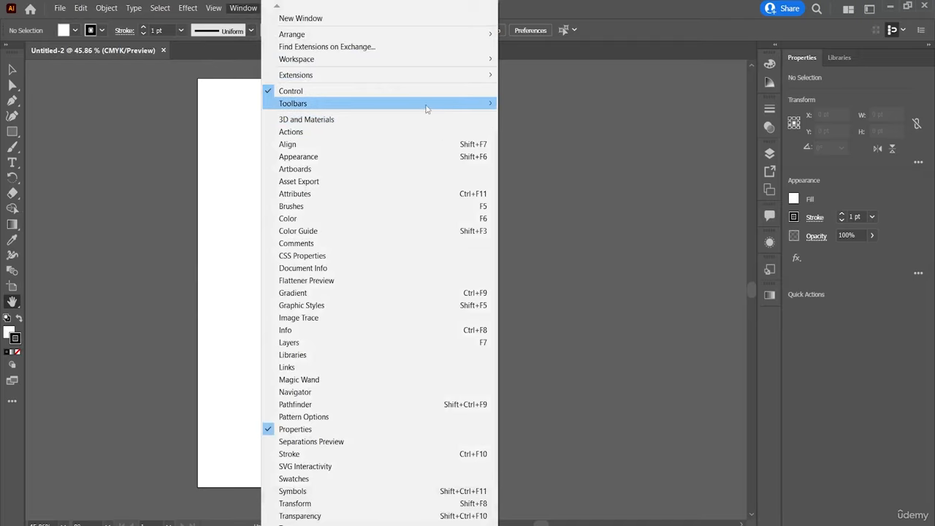
{"action": "mouse_move", "coordinate": [447, 106]}
{"action": "left_click", "coordinate": [510, 105]}
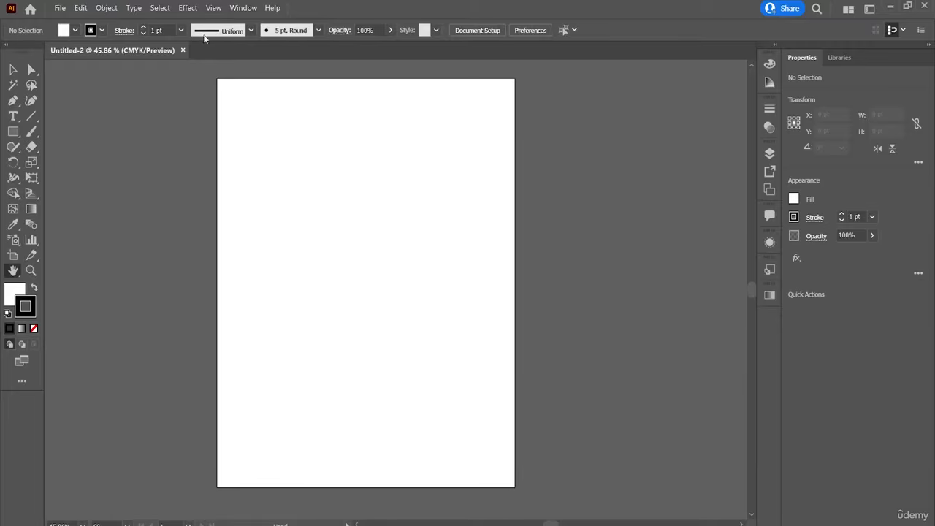
View the toolbar management dialog and dismiss it without making changes.
{"action": "left_click", "coordinate": [242, 8]}
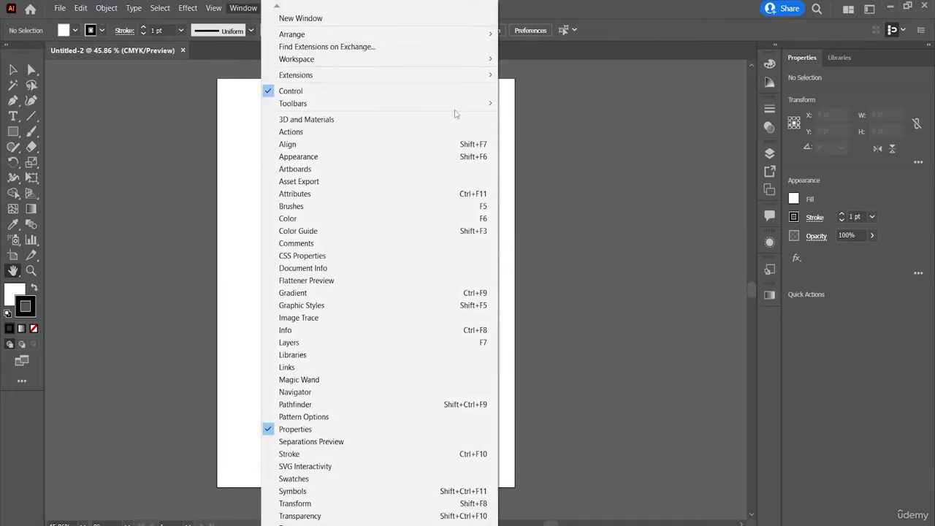
{"action": "mouse_move", "coordinate": [482, 104]}
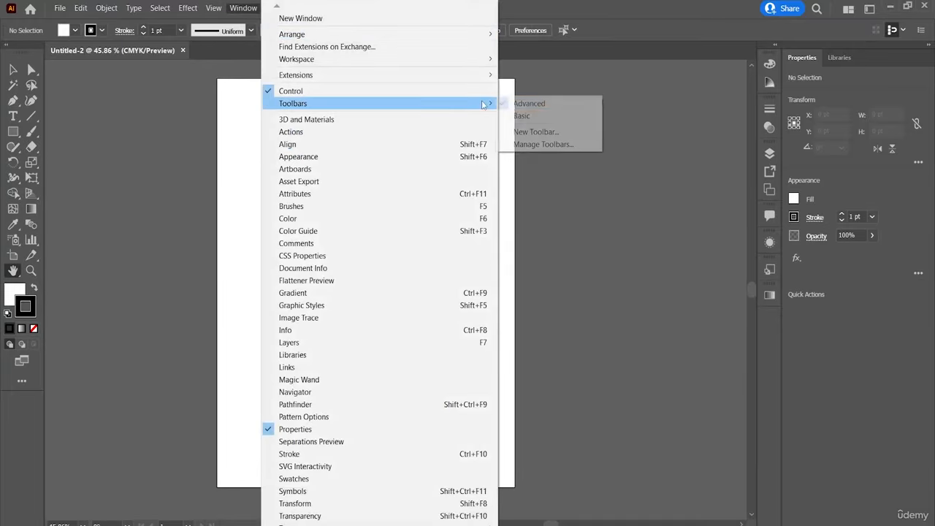
{"action": "left_click", "coordinate": [566, 145]}
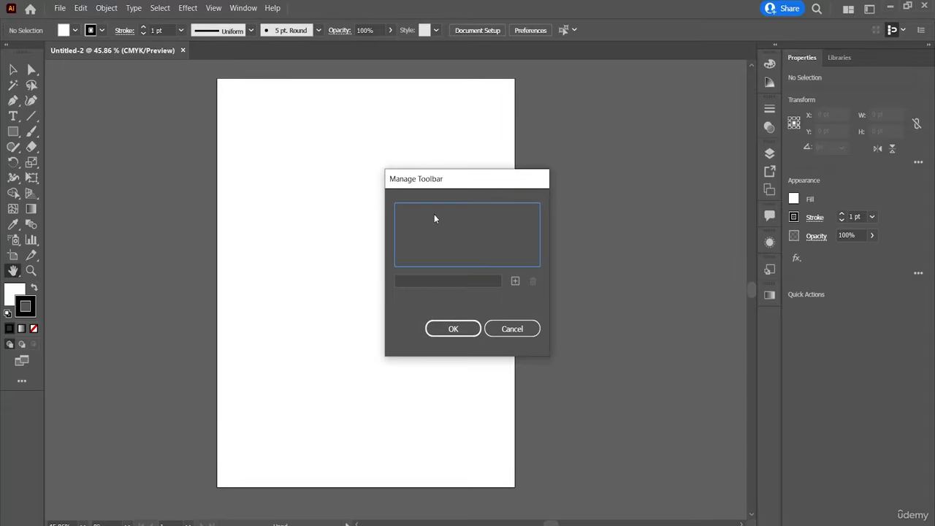
{"action": "left_click", "coordinate": [506, 326]}
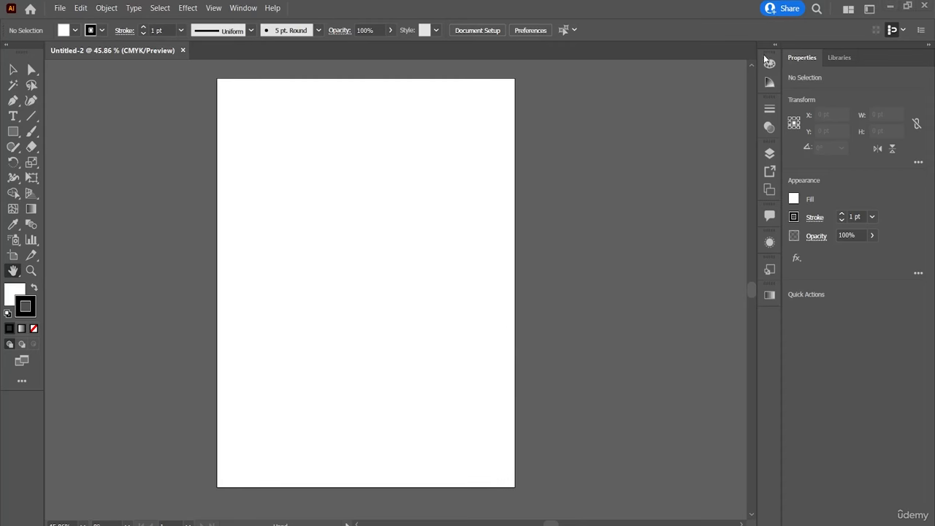
Show the 3D and Materials panel and dock it as an icon below Gradient in the collapsed panel strip.
{"action": "left_click", "coordinate": [244, 8]}
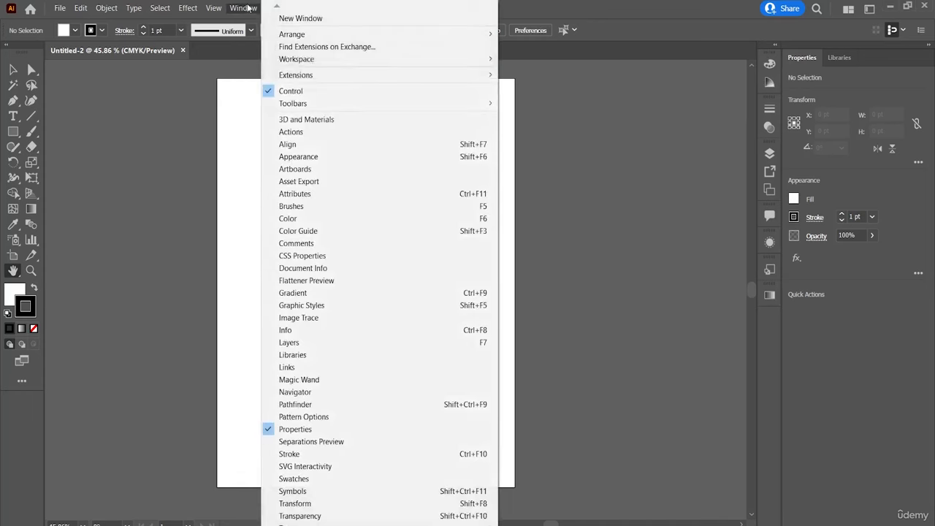
{"action": "left_click", "coordinate": [338, 121]}
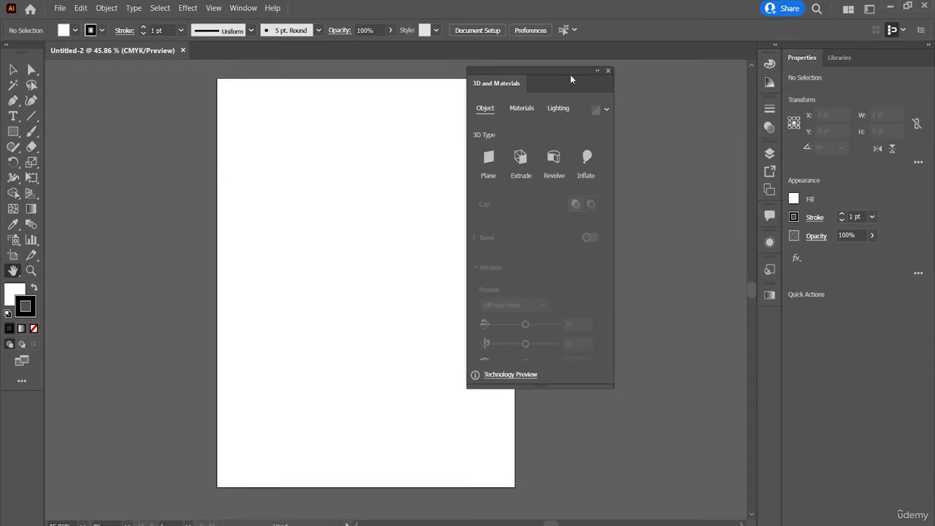
{"action": "left_click_drag", "start_coordinate": [570, 70], "coordinate": [773, 321]}
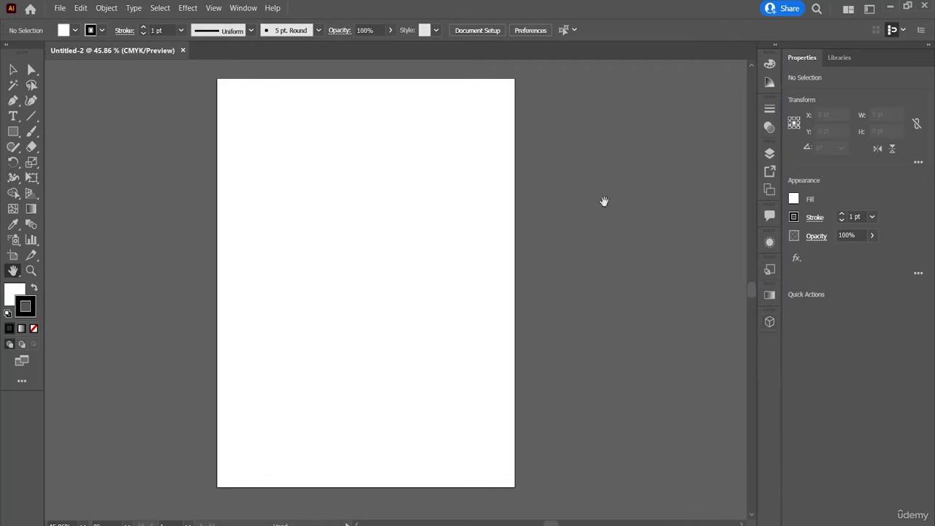
Show the Actions panel and dock it together with Links as icons below 3D and Materials in the collapsed panel strip.
{"action": "left_click", "coordinate": [252, 8]}
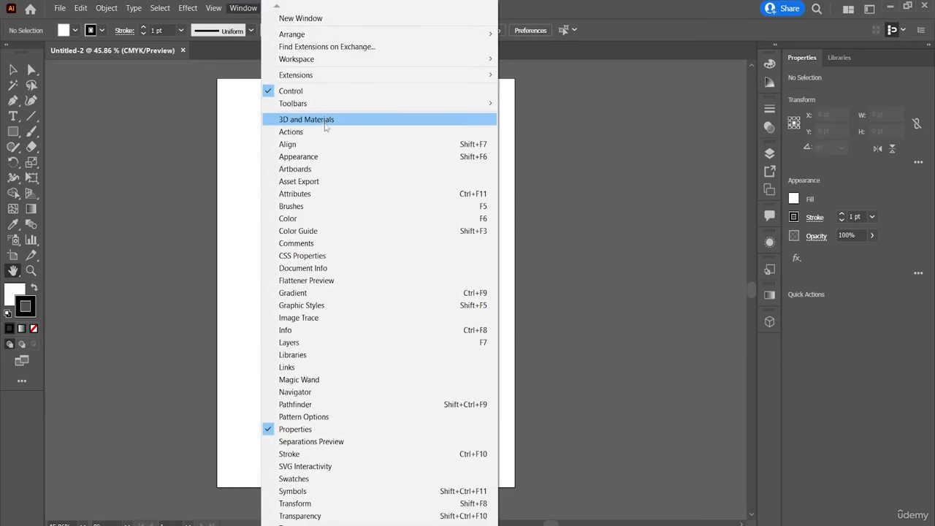
{"action": "left_click", "coordinate": [326, 131]}
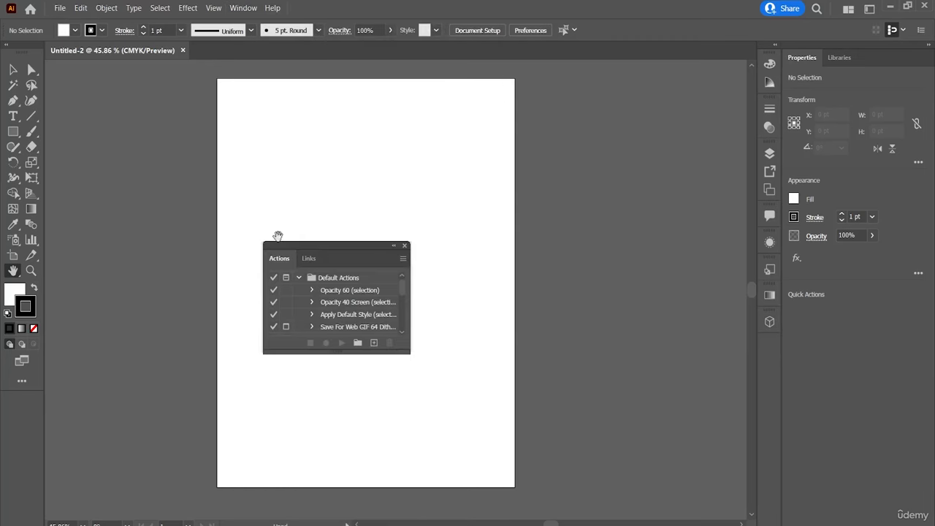
{"action": "left_click_drag", "start_coordinate": [329, 246], "coordinate": [752, 336]}
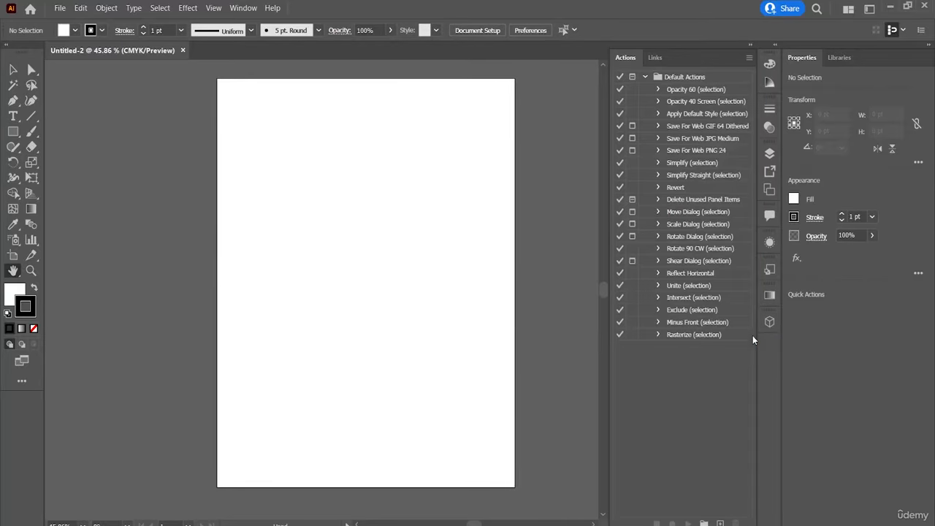
{"action": "left_click", "coordinate": [658, 57]}
{"action": "left_click", "coordinate": [615, 58]}
{"action": "left_click_drag", "start_coordinate": [680, 52], "coordinate": [766, 346]}
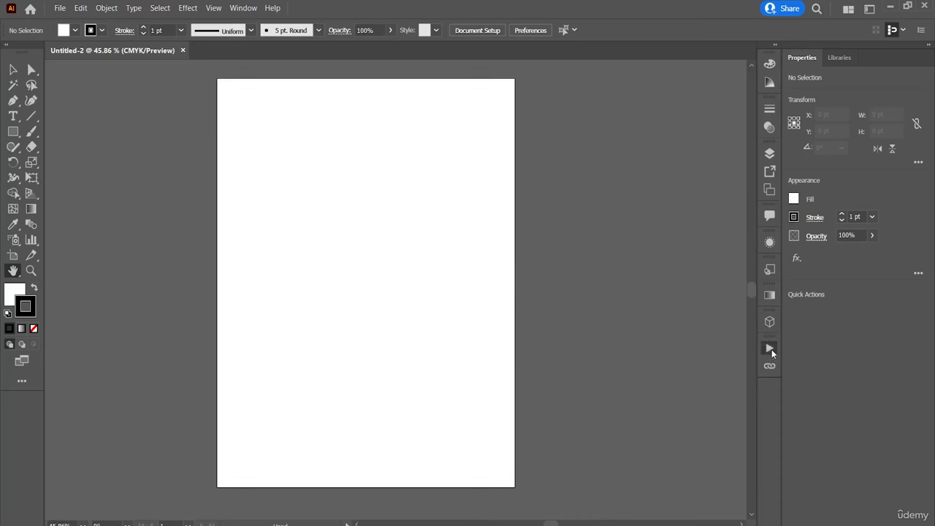
Expand and collapse the newly docked Actions and Links panels to view their contents.
{"action": "left_click", "coordinate": [772, 349]}
{"action": "left_click", "coordinate": [772, 349]}
{"action": "left_click", "coordinate": [769, 361]}
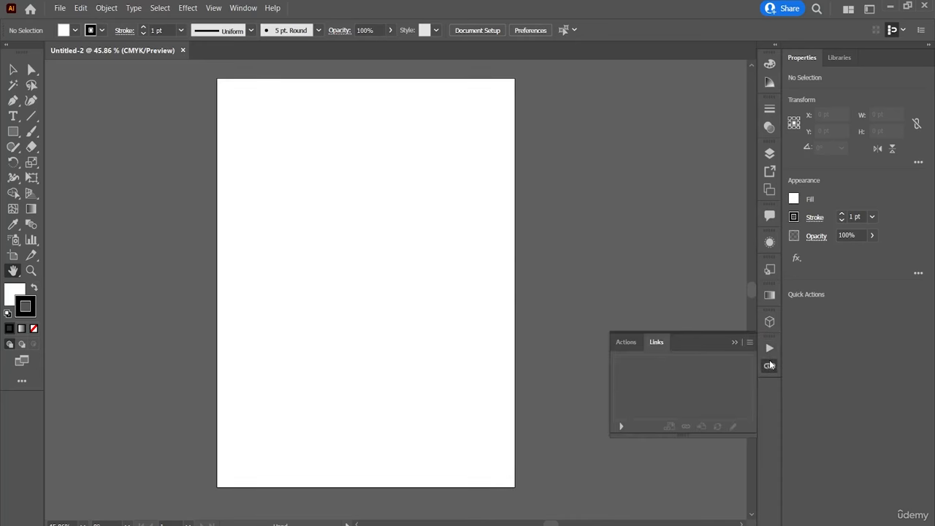
{"action": "left_click", "coordinate": [769, 361]}
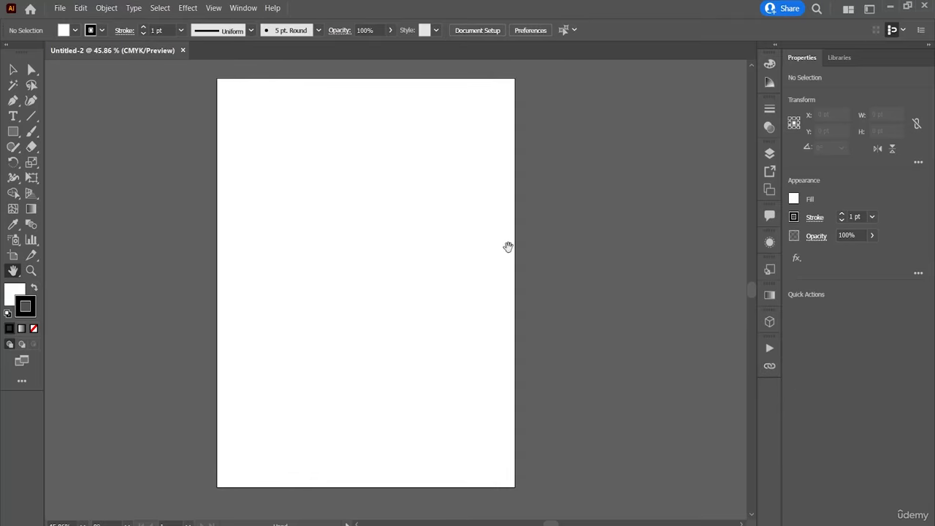
Show the Align panel, view its grouped Pathfinder and Transform panels, and close the group.
{"action": "left_click", "coordinate": [244, 9]}
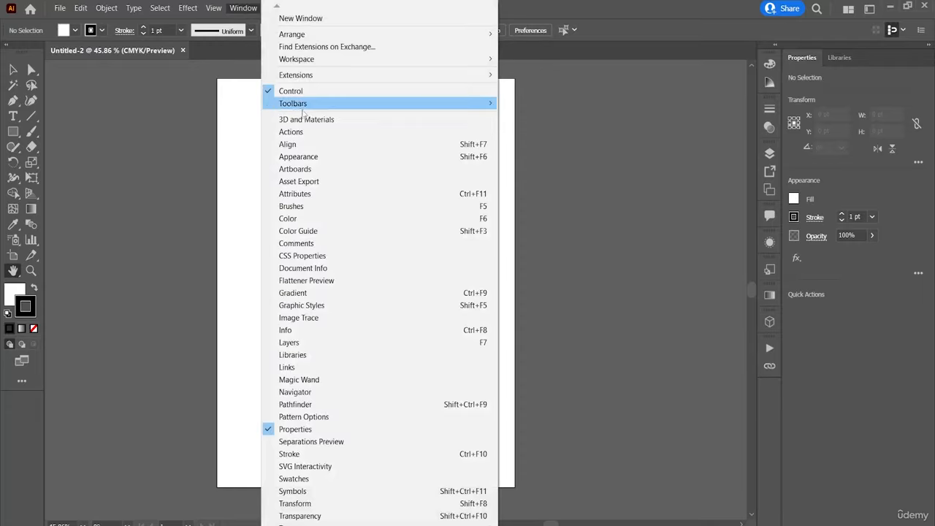
{"action": "left_click", "coordinate": [398, 144]}
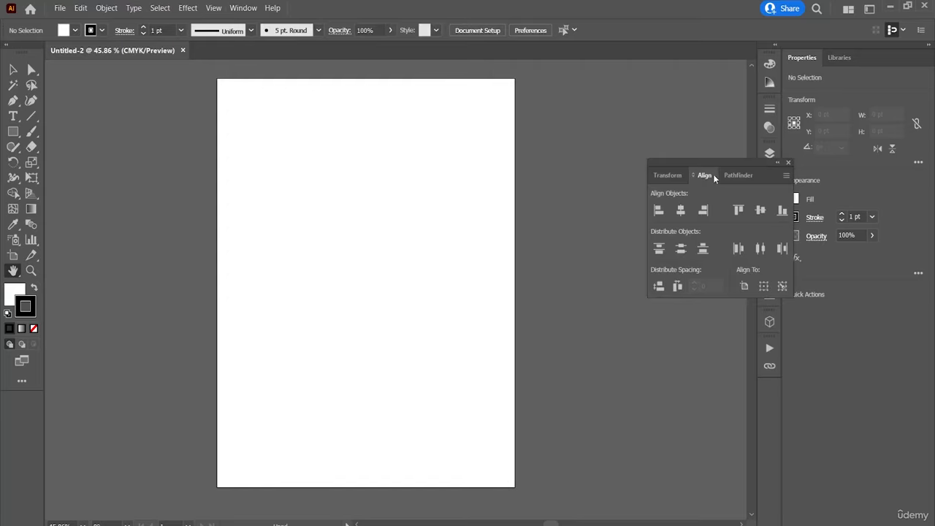
{"action": "left_click", "coordinate": [739, 179]}
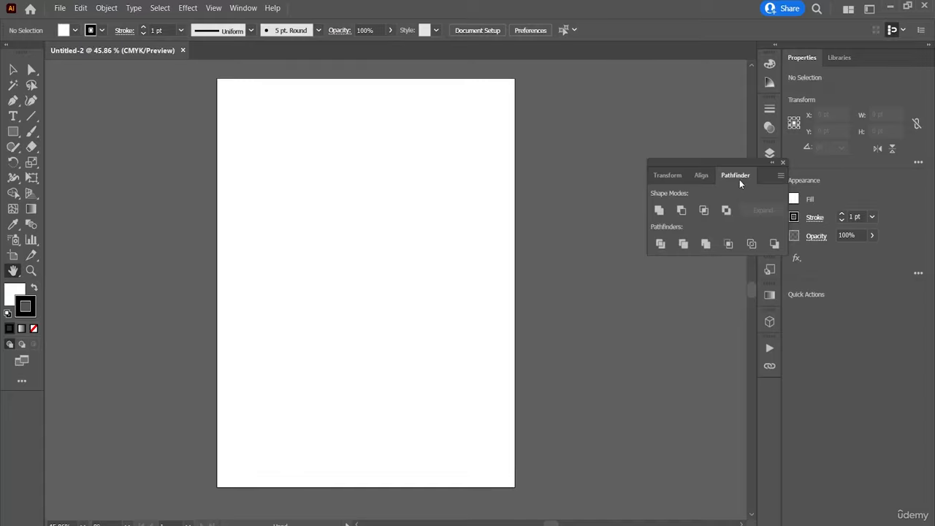
{"action": "left_click", "coordinate": [683, 177]}
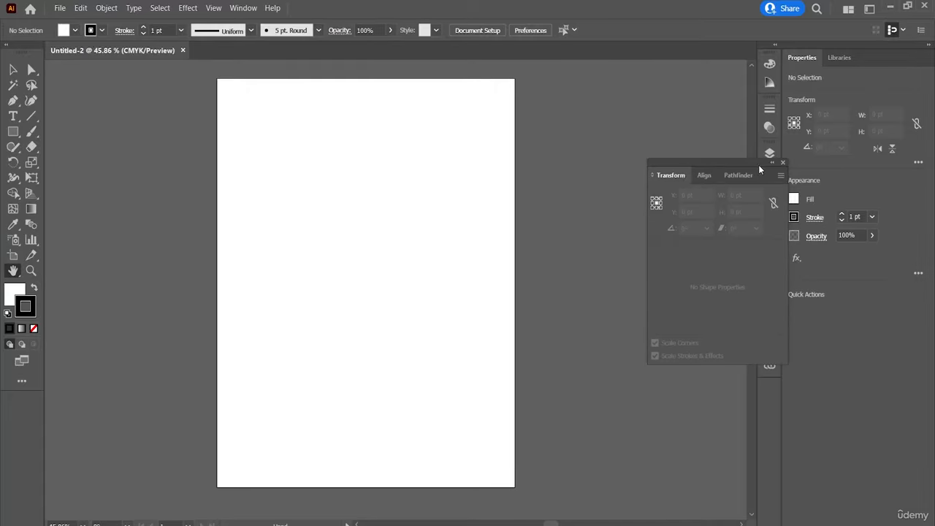
{"action": "left_click", "coordinate": [782, 164]}
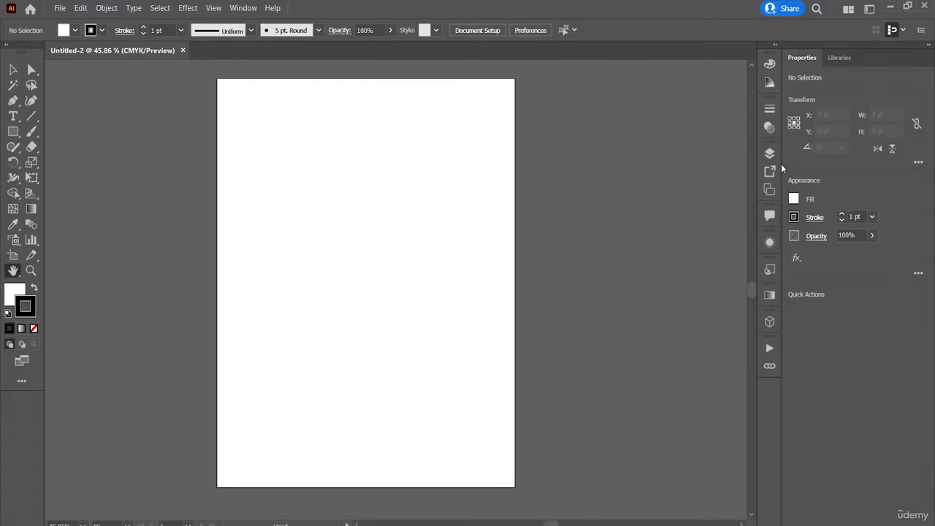
Show the Appearance panel and raise the stroke weight to 13 pt with nothing selected.
{"action": "left_click", "coordinate": [252, 8]}
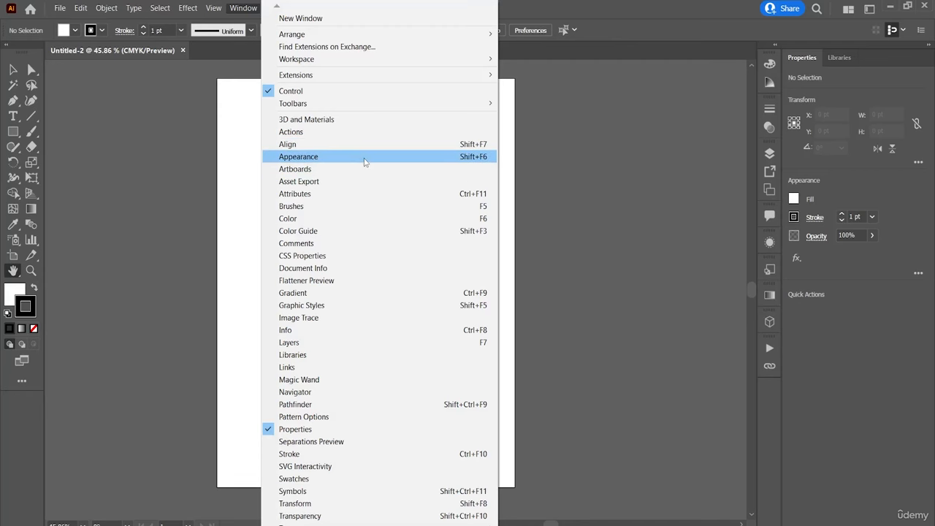
{"action": "left_click", "coordinate": [364, 159]}
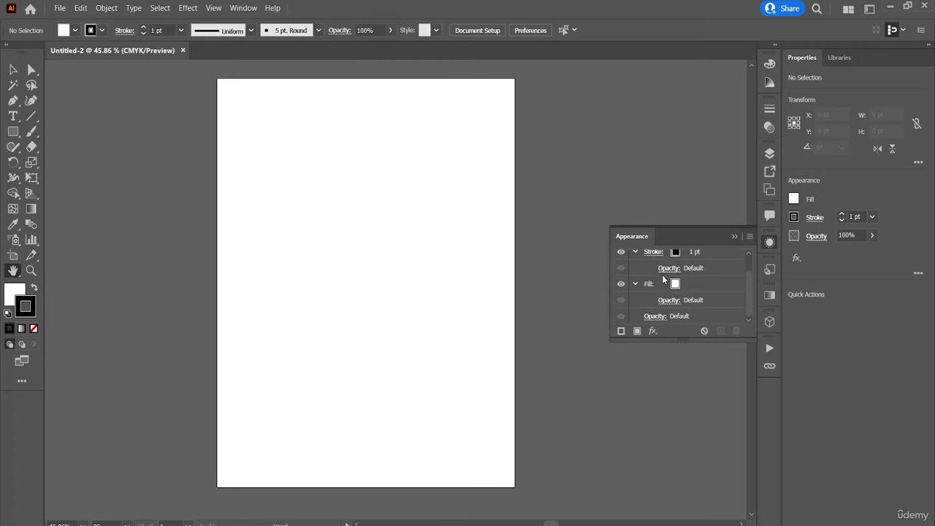
{"action": "scroll", "coordinate": [664, 279], "scroll_direction": "up", "scroll_amount": 1}
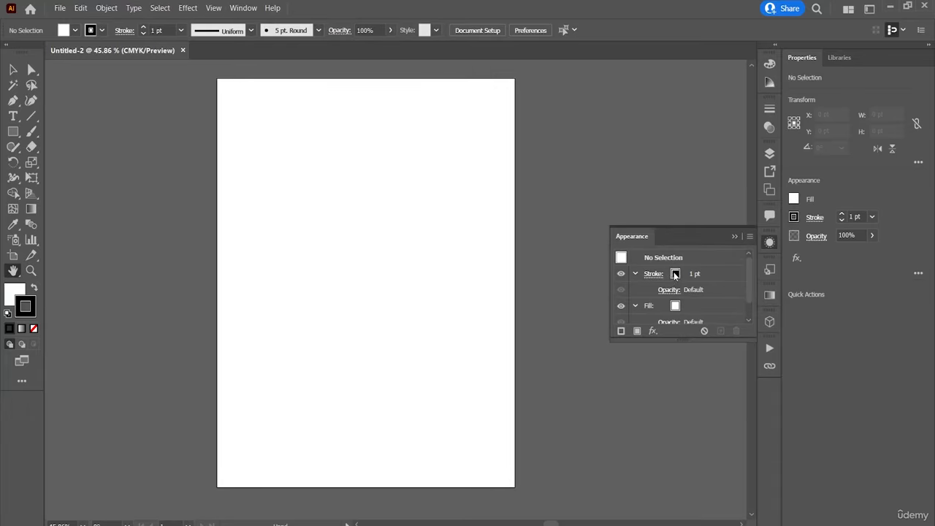
{"action": "left_click", "coordinate": [675, 275]}
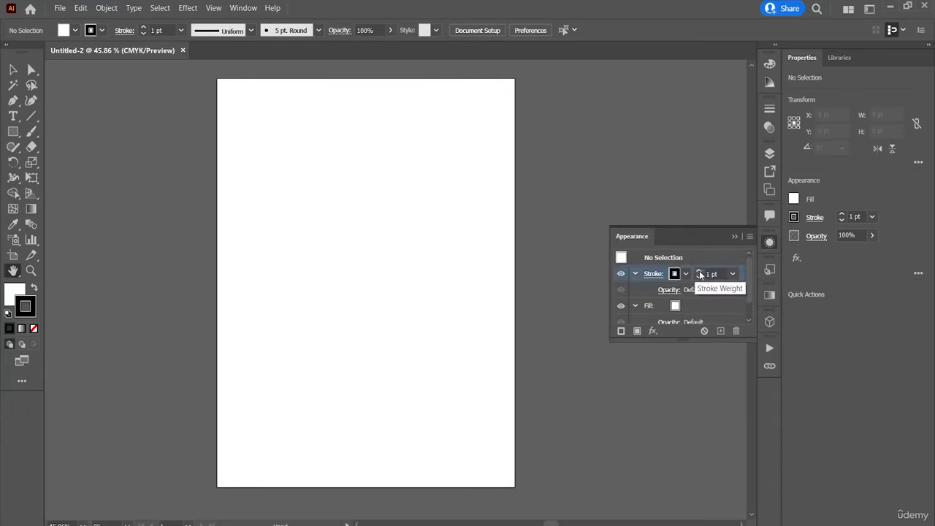
{"action": "left_click", "coordinate": [699, 271]}
{"action": "left_click", "coordinate": [700, 272]}
{"action": "left_click", "coordinate": [699, 272]}
{"action": "left_click", "coordinate": [699, 272]}
{"action": "left_click", "coordinate": [699, 272]}
{"action": "left_click", "coordinate": [699, 271]}
{"action": "left_click", "coordinate": [699, 271]}
{"action": "left_click", "coordinate": [699, 271]}
{"action": "left_click", "coordinate": [699, 271]}
{"action": "left_click", "coordinate": [700, 271]}
{"action": "left_click", "coordinate": [699, 271]}
{"action": "left_click", "coordinate": [700, 271]}
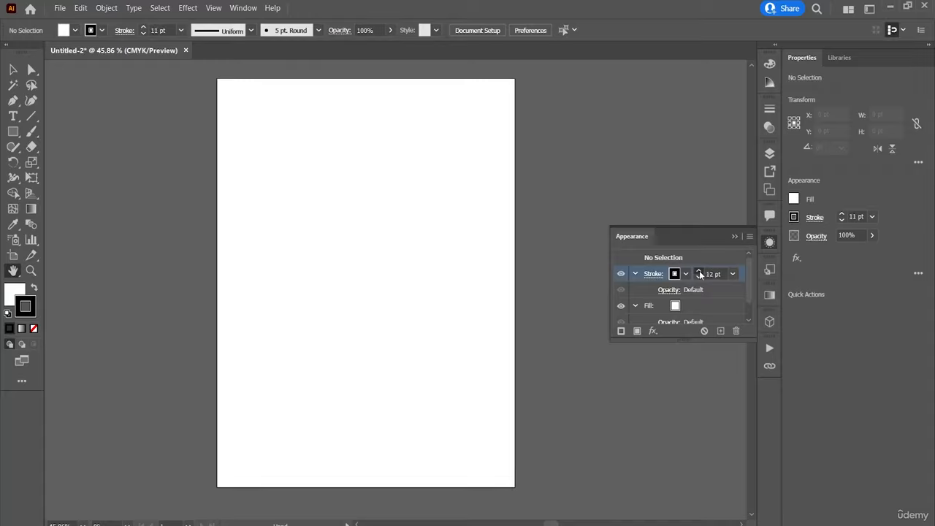
Draw a rectangle about 353 by 230 pt in the artboard's upper half and reduce its stroke weight to 0.75 pt.
{"action": "left_click", "coordinate": [14, 132]}
{"action": "left_click_drag", "start_coordinate": [271, 176], "coordinate": [442, 294]}
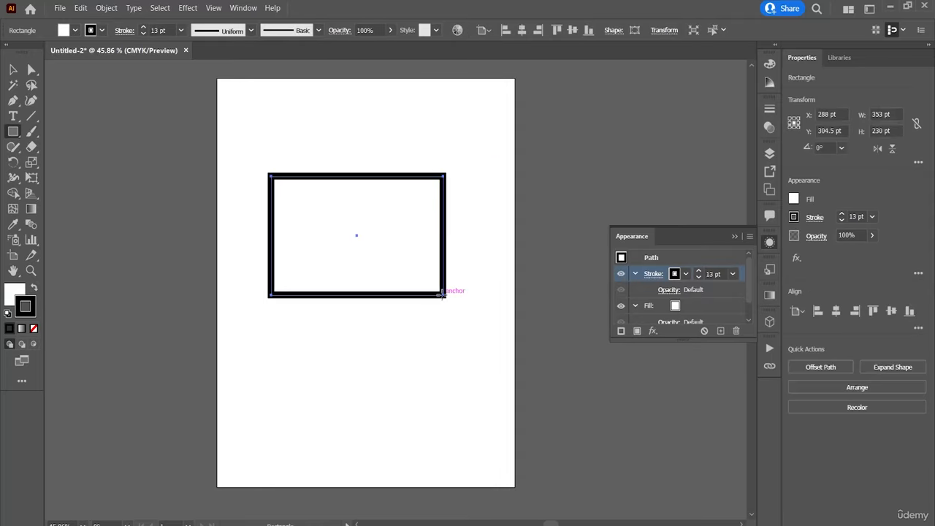
{"action": "left_click", "coordinate": [699, 277]}
{"action": "left_click", "coordinate": [698, 276]}
{"action": "left_click", "coordinate": [698, 277]}
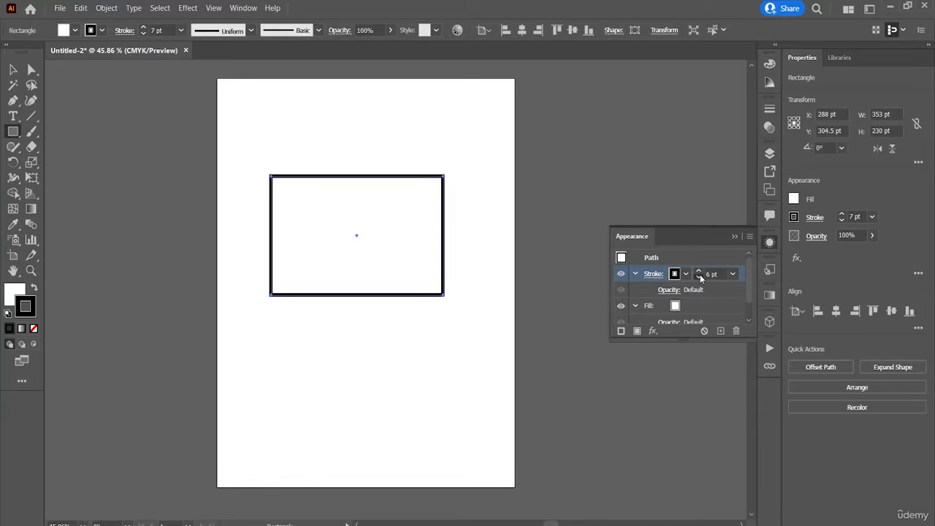
{"action": "left_click", "coordinate": [699, 277]}
{"action": "left_click", "coordinate": [698, 276]}
{"action": "left_click", "coordinate": [698, 276]}
{"action": "left_click", "coordinate": [699, 277]}
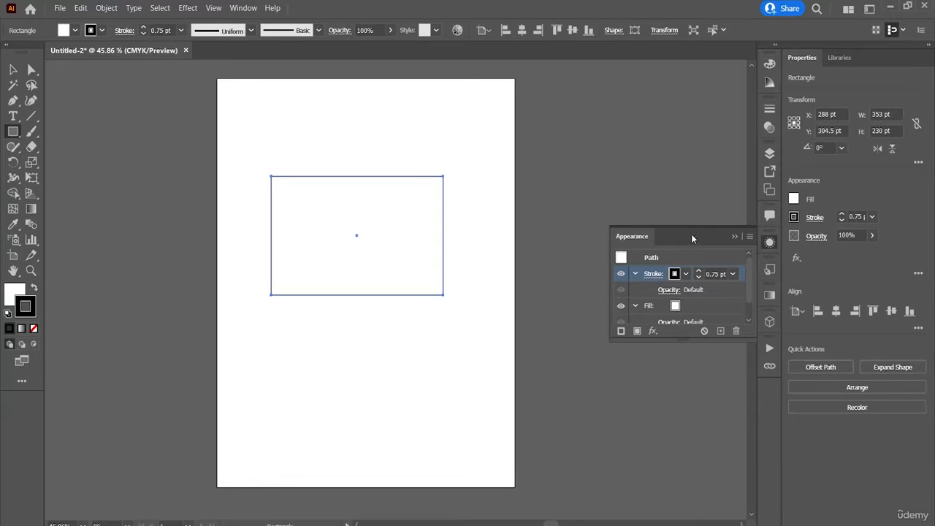
Float the Appearance panel over the artboard and raise the rectangle's stroke weight to 11 pt.
{"action": "left_click_drag", "start_coordinate": [691, 234], "coordinate": [517, 117]}
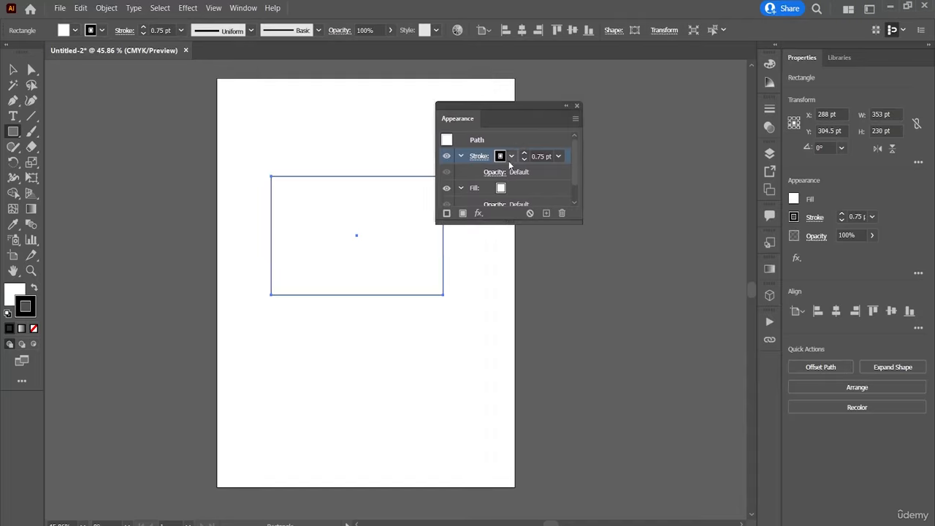
{"action": "key", "text": "slash"}
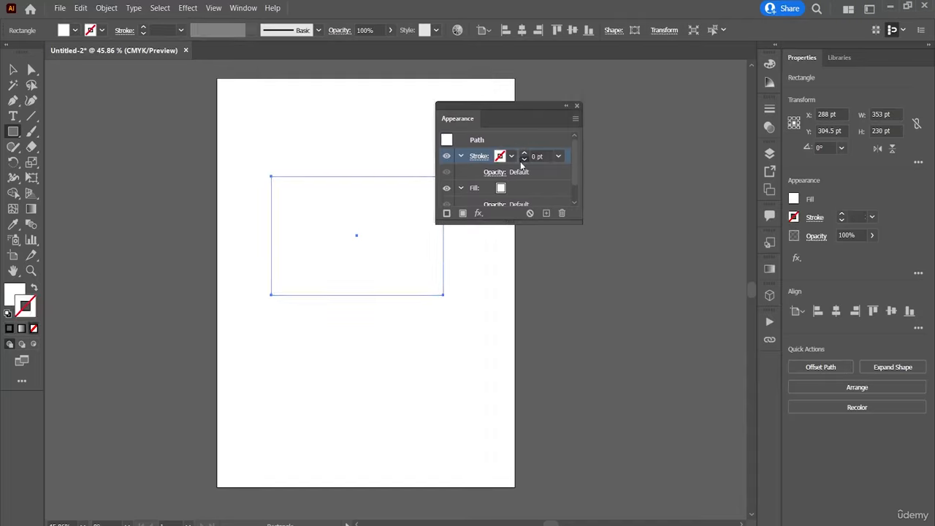
{"action": "left_click", "coordinate": [525, 153]}
{"action": "left_click", "coordinate": [525, 154]}
{"action": "left_click", "coordinate": [525, 153]}
{"action": "left_click", "coordinate": [526, 153]}
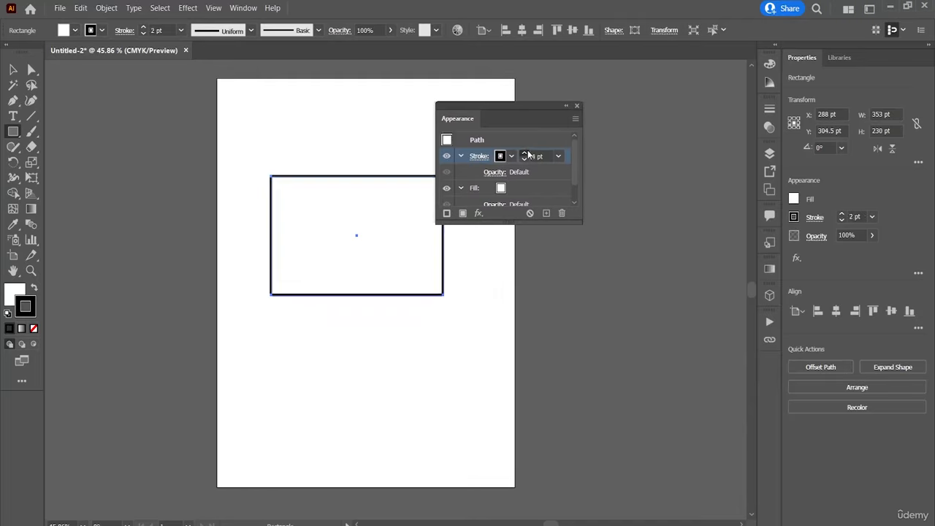
{"action": "left_click", "coordinate": [525, 154]}
{"action": "left_click", "coordinate": [526, 154]}
{"action": "left_click", "coordinate": [525, 153]}
{"action": "left_click", "coordinate": [525, 154]}
{"action": "left_click", "coordinate": [525, 153]}
{"action": "left_click", "coordinate": [525, 153]}
{"action": "left_click", "coordinate": [525, 153]}
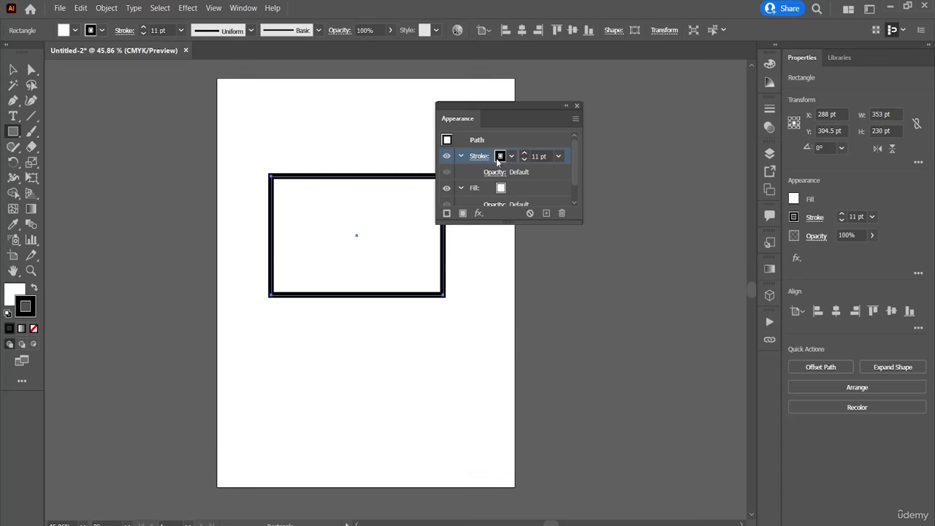
Color the rectangle's stroke red and its fill dark blue, and close the Appearance panel.
{"action": "left_click", "coordinate": [499, 156]}
{"action": "left_click", "coordinate": [459, 178]}
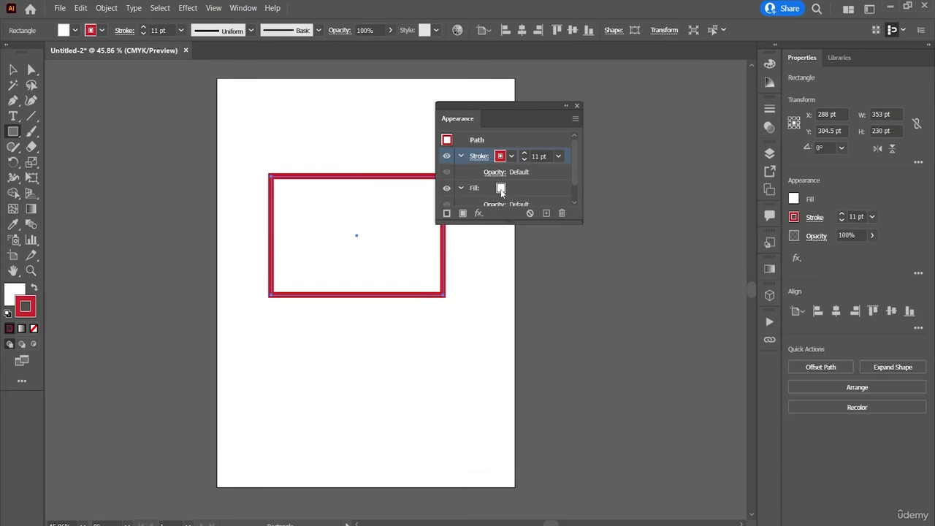
{"action": "left_click", "coordinate": [502, 190]}
{"action": "left_click", "coordinate": [501, 190]}
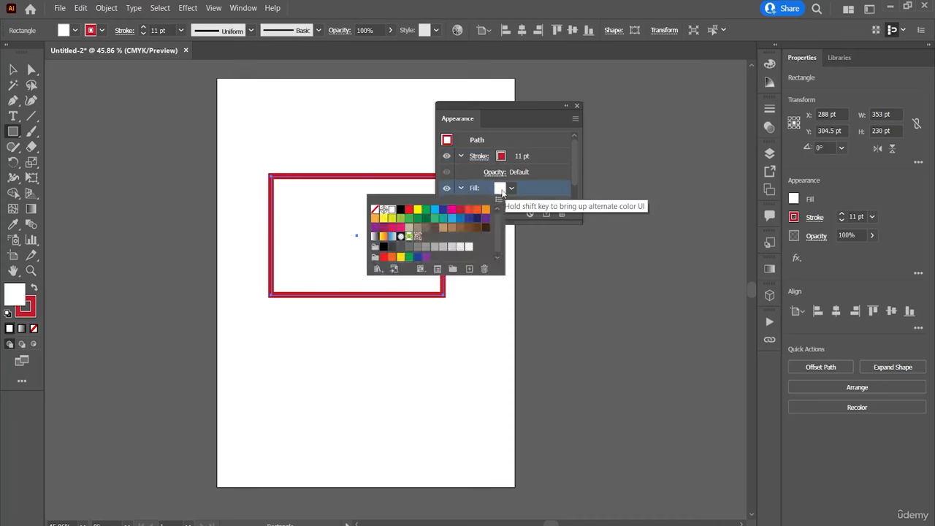
{"action": "left_click", "coordinate": [443, 209]}
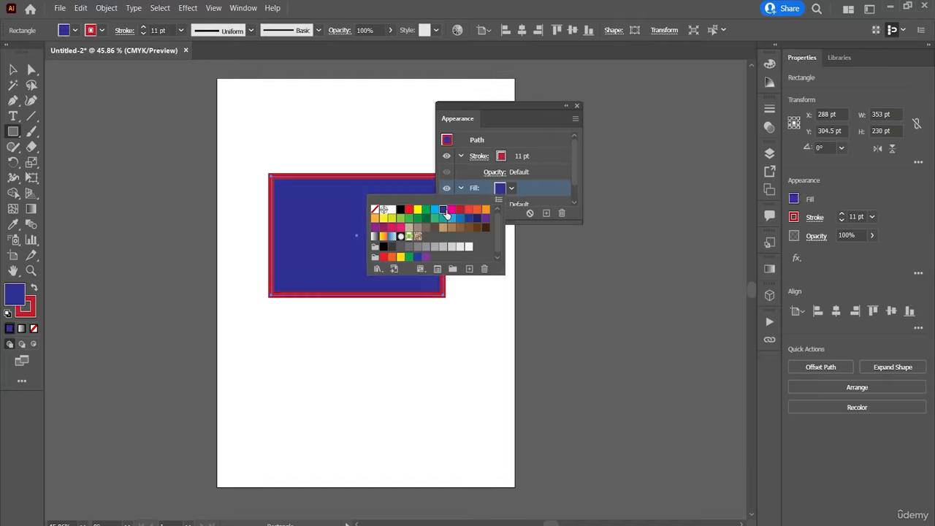
{"action": "left_click", "coordinate": [579, 109]}
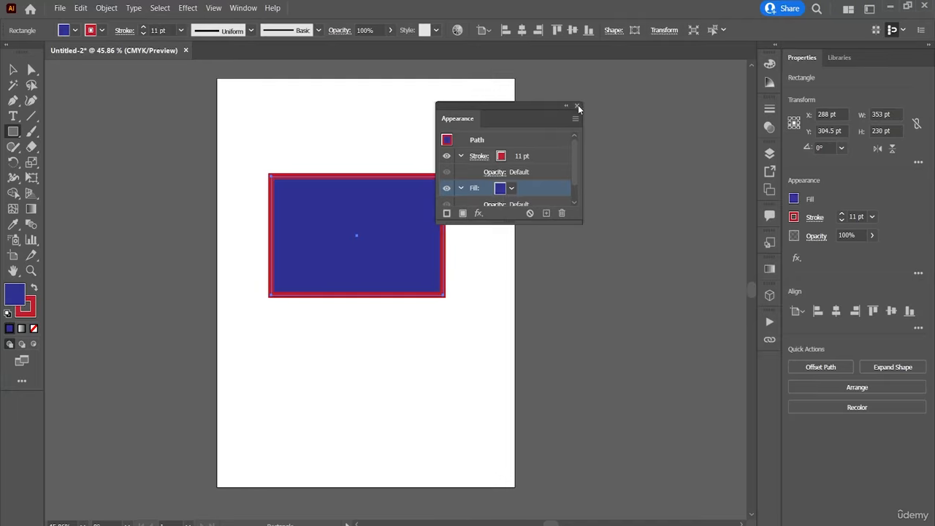
{"action": "left_click", "coordinate": [577, 106]}
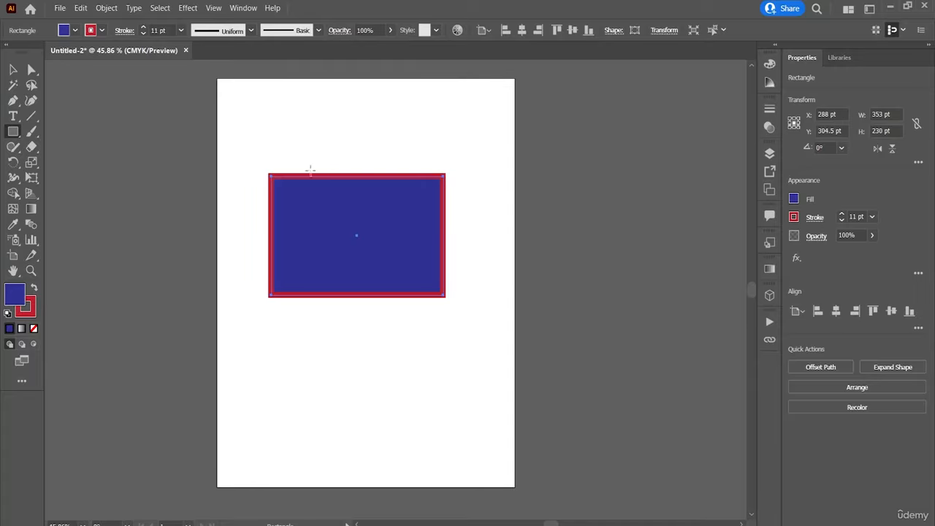
Show the Artboards panel, and switch to the Asset Export panel in the same group.
{"action": "left_click", "coordinate": [234, 9]}
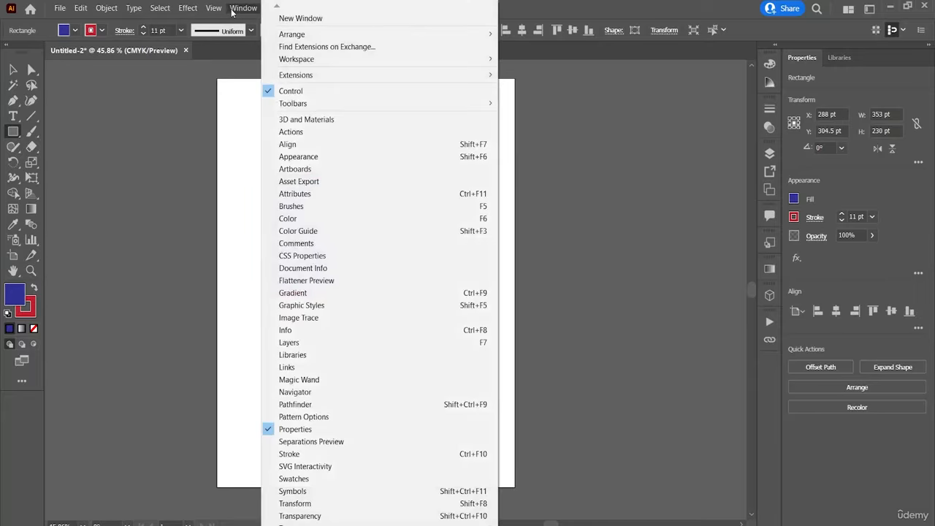
{"action": "left_click", "coordinate": [395, 176]}
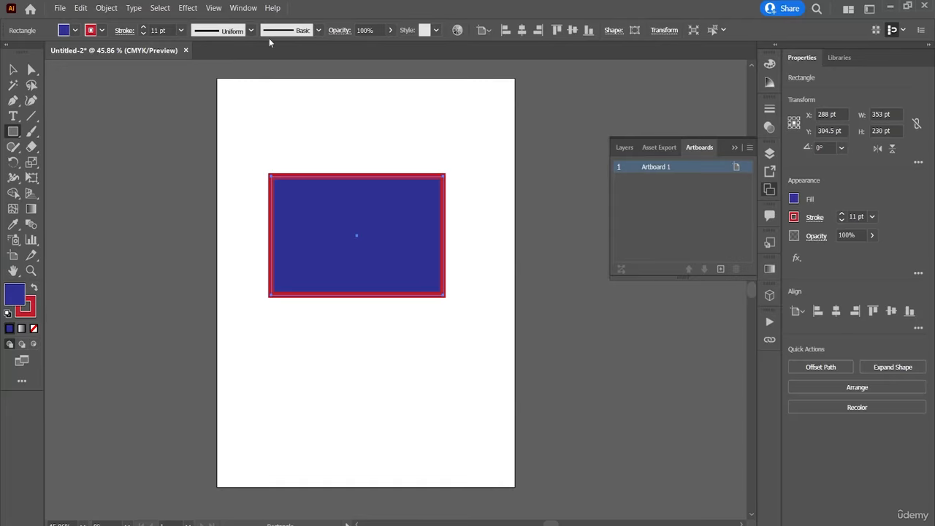
{"action": "left_click", "coordinate": [248, 6]}
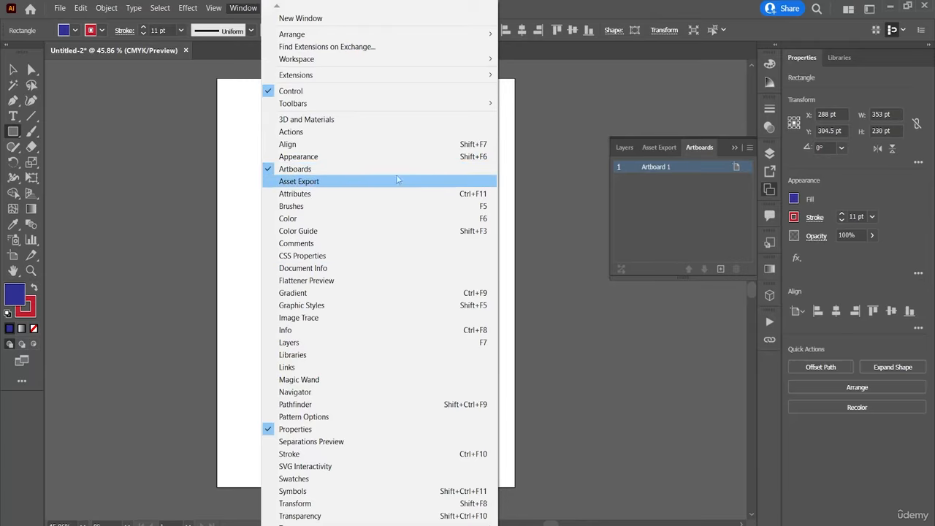
{"action": "left_click", "coordinate": [322, 181]}
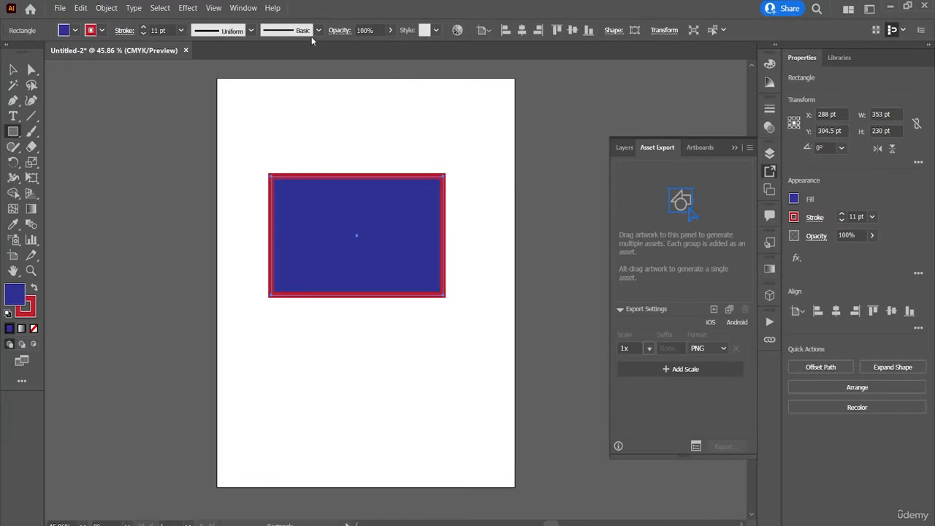
Show the Attributes panel, dock its group with Layers, Asset Export and Artboards, and view Document Info and Artboards.
{"action": "left_click", "coordinate": [245, 8]}
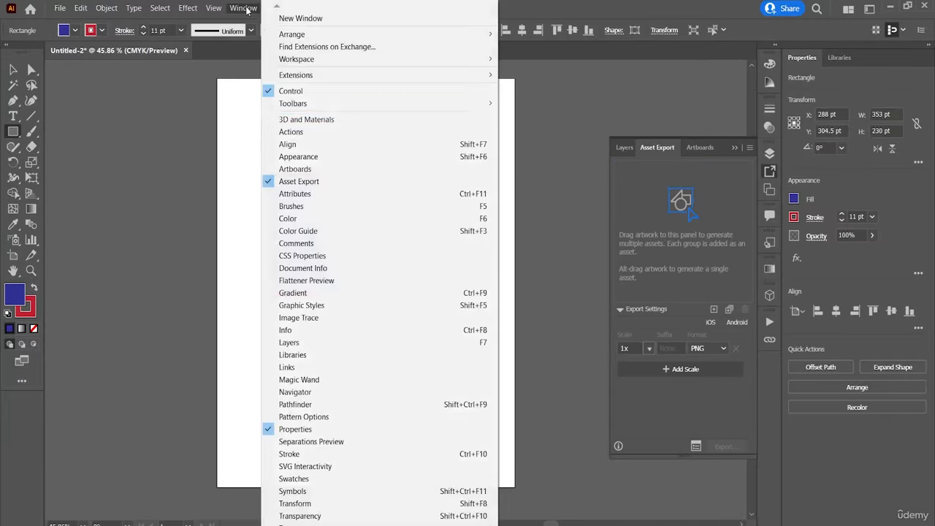
{"action": "left_click", "coordinate": [312, 199]}
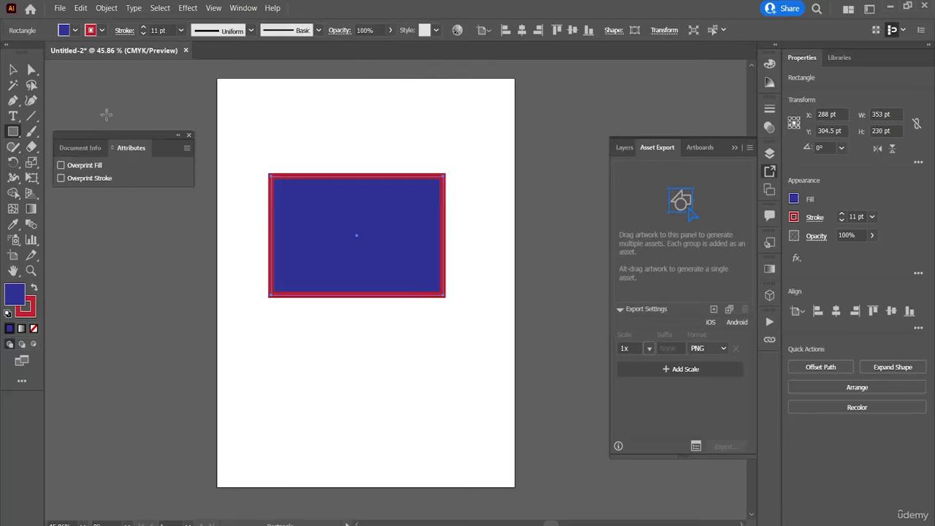
{"action": "mouse_move", "coordinate": [136, 142]}
{"action": "left_mouse_down"}
{"action": "mouse_move", "coordinate": [662, 146]}
{"action": "mouse_move", "coordinate": [643, 139]}
{"action": "mouse_move", "coordinate": [684, 161]}
{"action": "mouse_move", "coordinate": [691, 154]}
{"action": "left_mouse_up"}
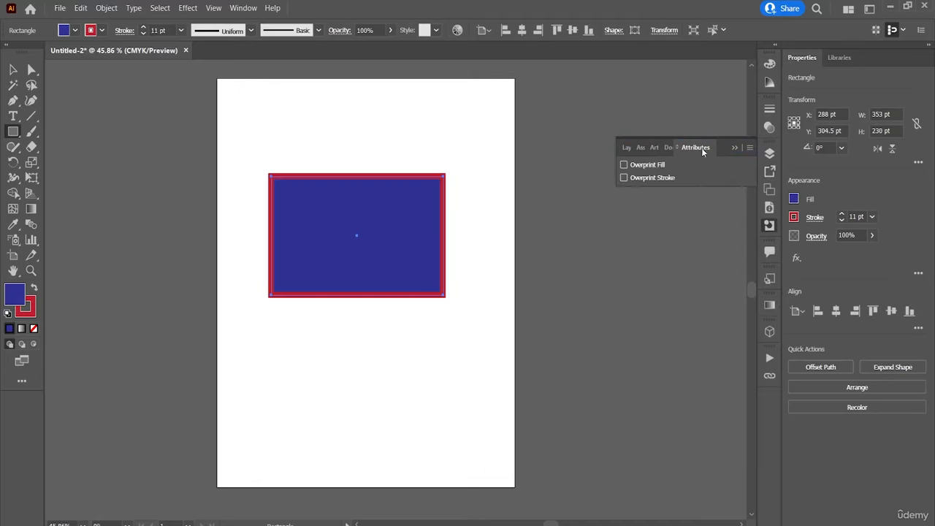
{"action": "left_click", "coordinate": [667, 147]}
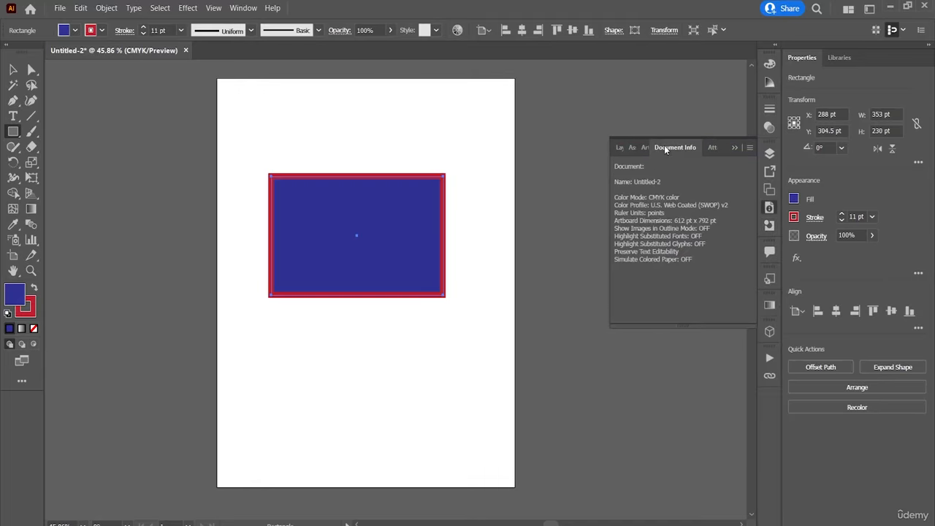
{"action": "left_click", "coordinate": [644, 148]}
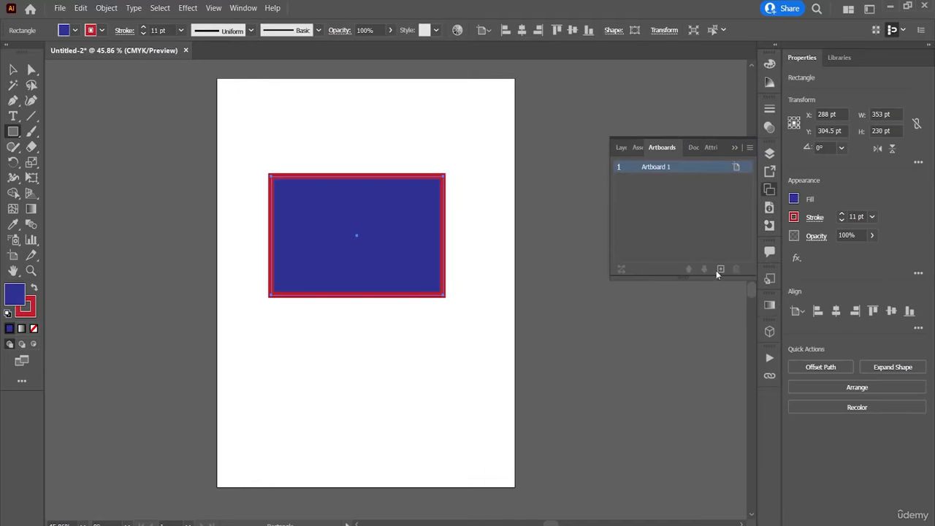
Detach and close the docked Comments panel, and move Attributes ahead of Document Info in the Artboards group.
{"action": "left_click_drag", "start_coordinate": [773, 252], "coordinate": [731, 213]}
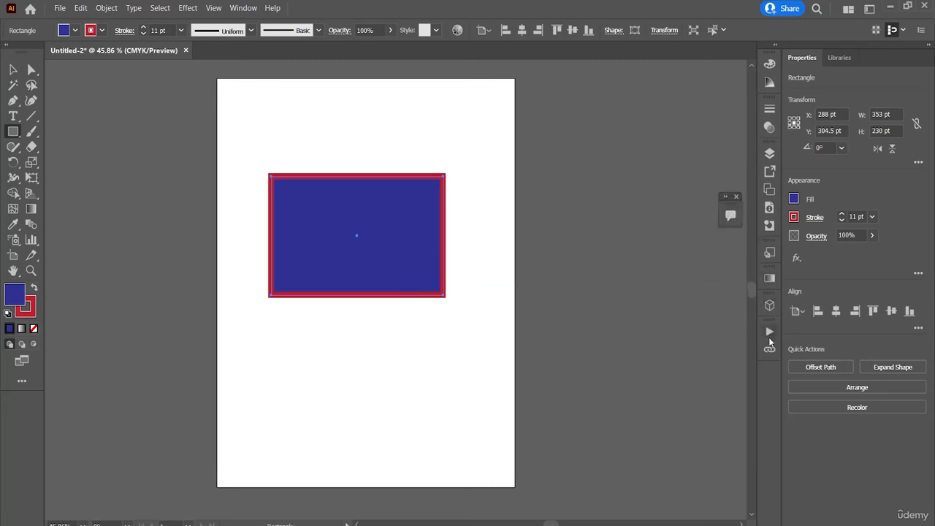
{"action": "left_click", "coordinate": [769, 191]}
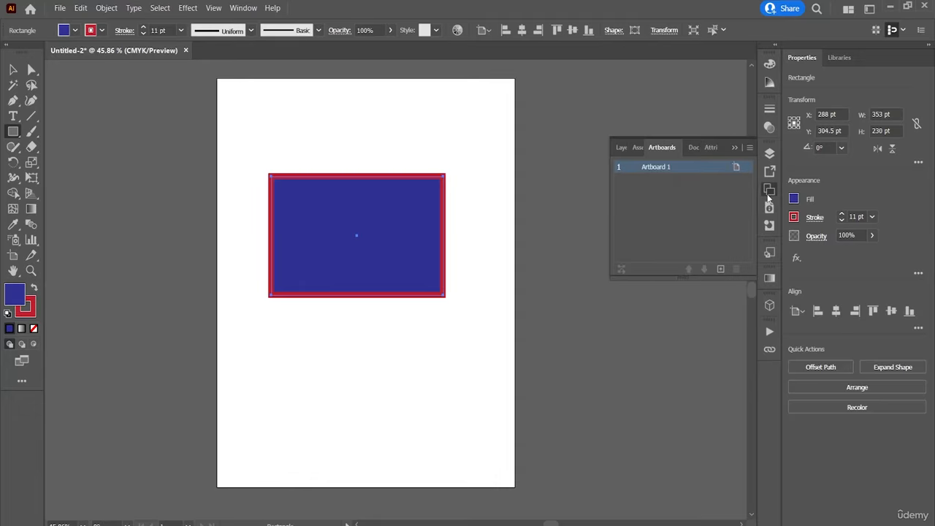
{"action": "left_click", "coordinate": [768, 194]}
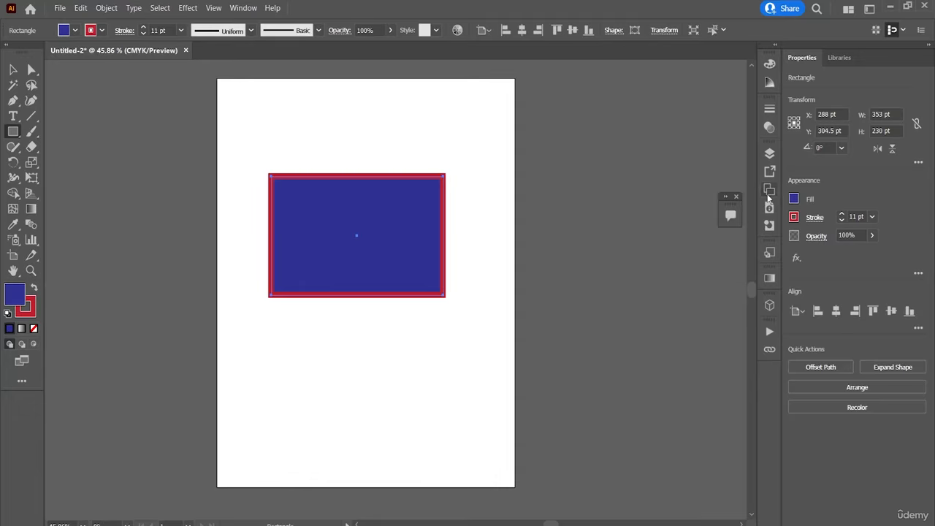
{"action": "left_click", "coordinate": [727, 198]}
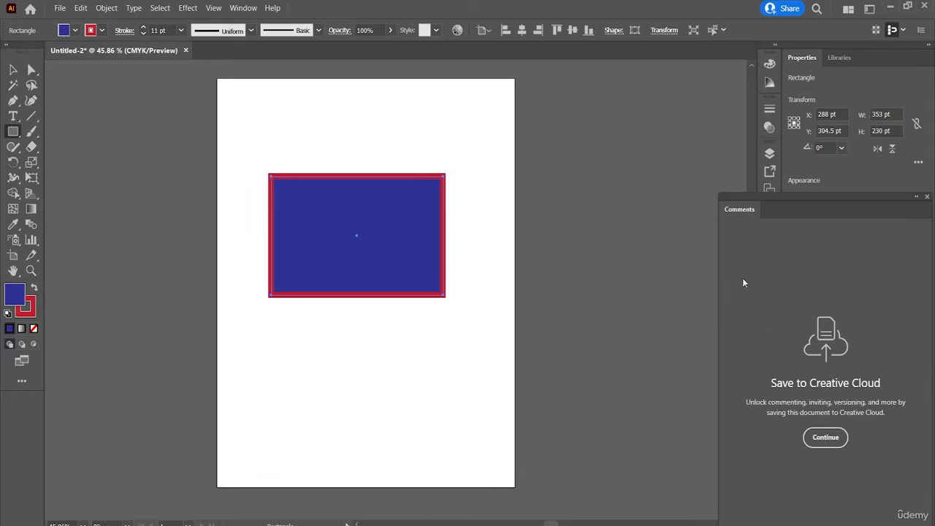
{"action": "left_click", "coordinate": [926, 199]}
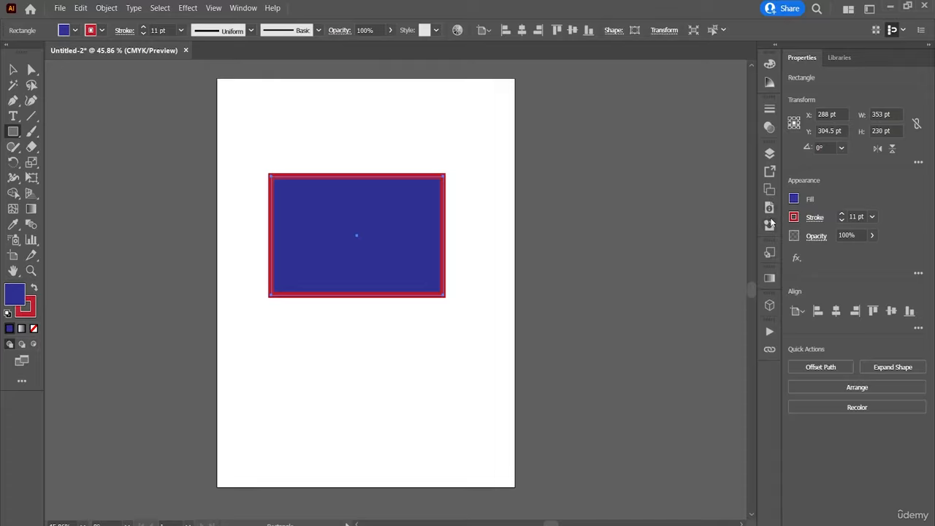
{"action": "left_click_drag", "start_coordinate": [770, 227], "coordinate": [771, 194]}
{"action": "left_click", "coordinate": [770, 188]}
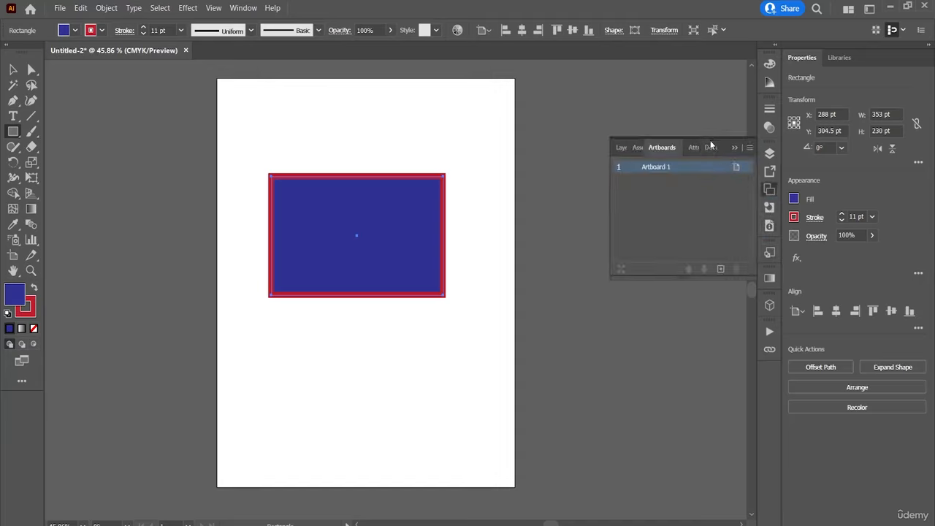
Show the Brushes panel and dock its group with Swatches and Symbols as a new column beside the collapsed panels.
{"action": "left_click", "coordinate": [237, 8]}
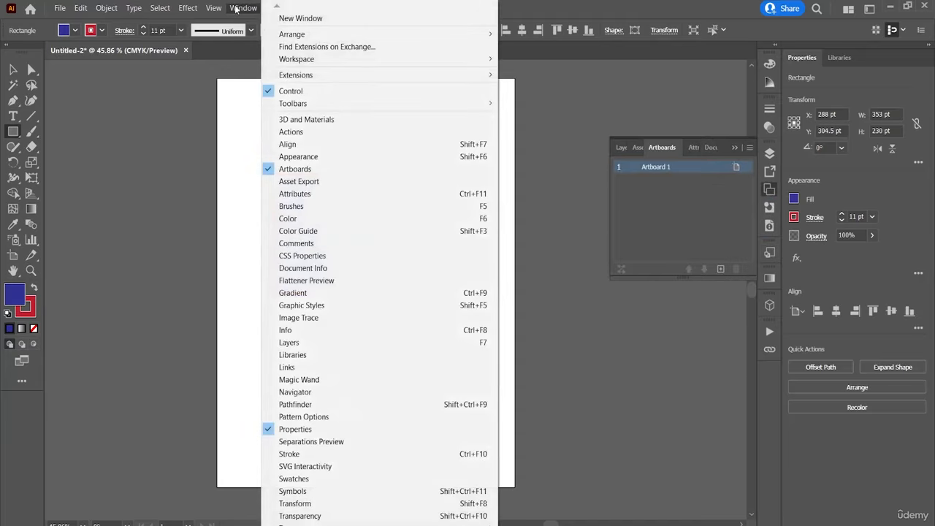
{"action": "left_click", "coordinate": [312, 207]}
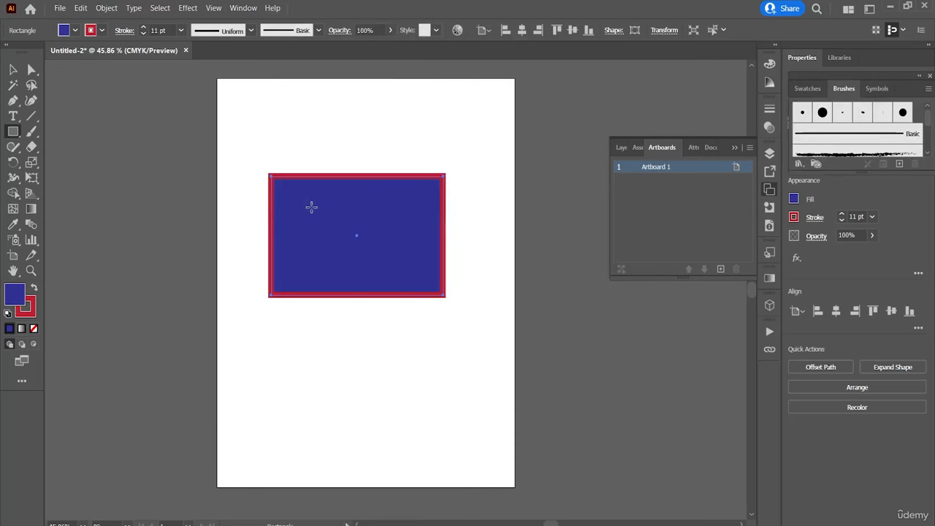
{"action": "mouse_move", "coordinate": [863, 74]}
{"action": "left_mouse_down"}
{"action": "mouse_move", "coordinate": [702, 65]}
{"action": "mouse_move", "coordinate": [683, 46]}
{"action": "left_mouse_up"}
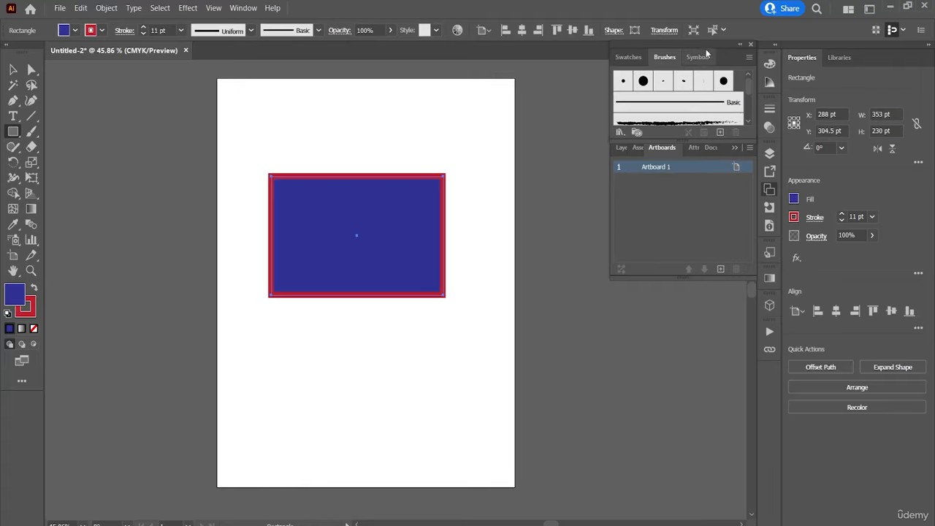
{"action": "mouse_move", "coordinate": [706, 51]}
{"action": "left_mouse_down"}
{"action": "mouse_move", "coordinate": [746, 110]}
{"action": "mouse_move", "coordinate": [754, 94]}
{"action": "left_mouse_up"}
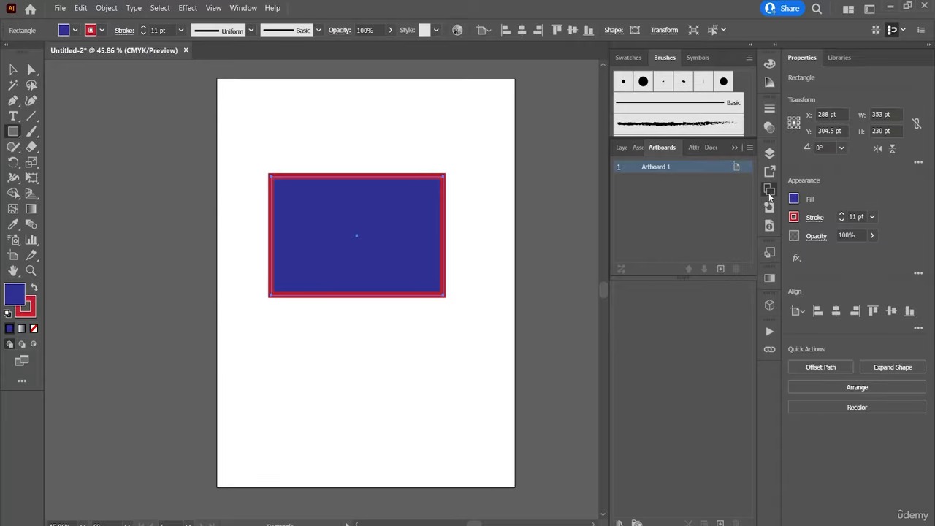
Move the Artboards panel to the end of its group and collapse the group.
{"action": "mouse_move", "coordinate": [657, 149]}
{"action": "left_mouse_down"}
{"action": "mouse_move", "coordinate": [626, 341]}
{"action": "mouse_move", "coordinate": [668, 229]}
{"action": "mouse_move", "coordinate": [666, 156]}
{"action": "left_mouse_up"}
{"action": "left_click", "coordinate": [700, 148]}
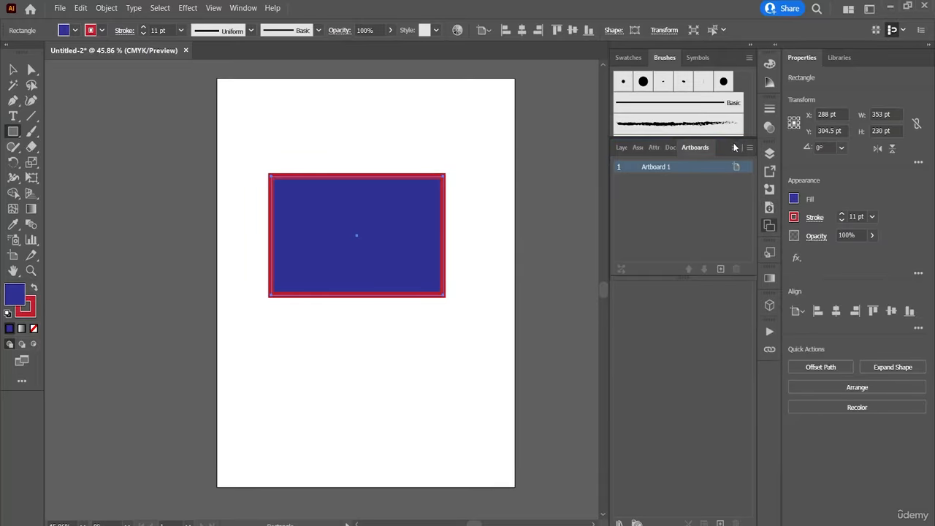
{"action": "left_click", "coordinate": [735, 148]}
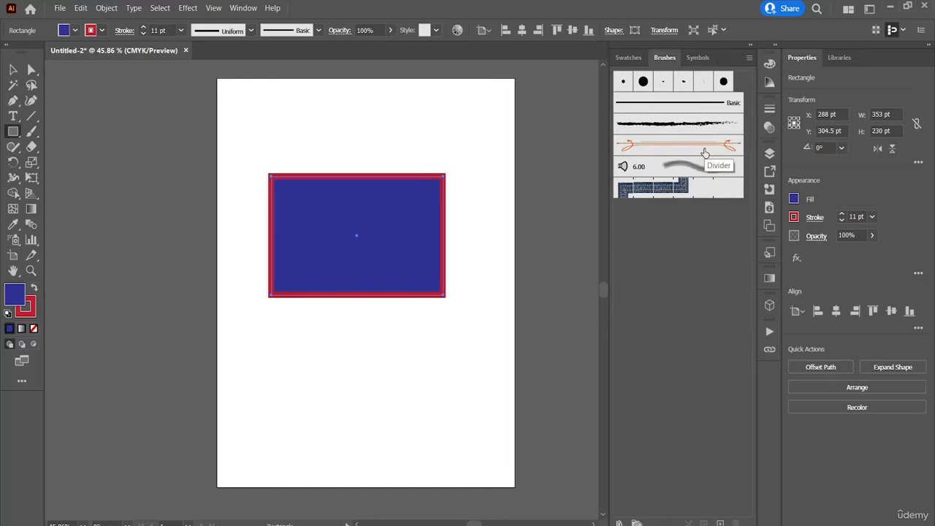
View the Symbols panel, and show the Image Trace panel and dock it in the same group.
{"action": "left_click", "coordinate": [698, 57]}
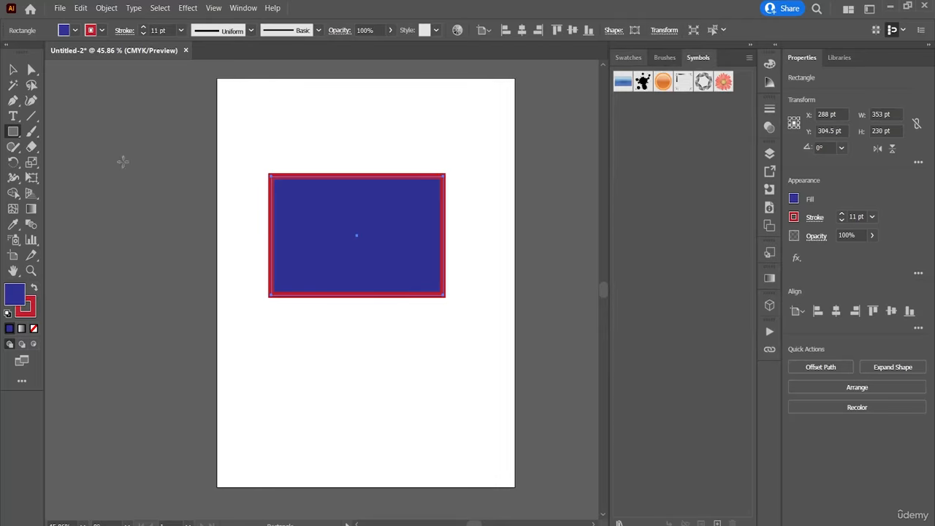
{"action": "left_click", "coordinate": [243, 9]}
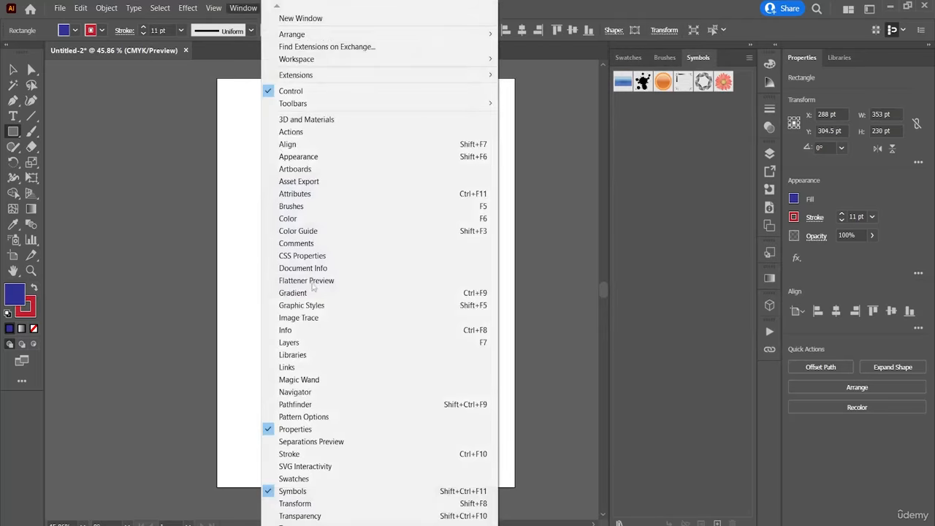
{"action": "left_click", "coordinate": [324, 319]}
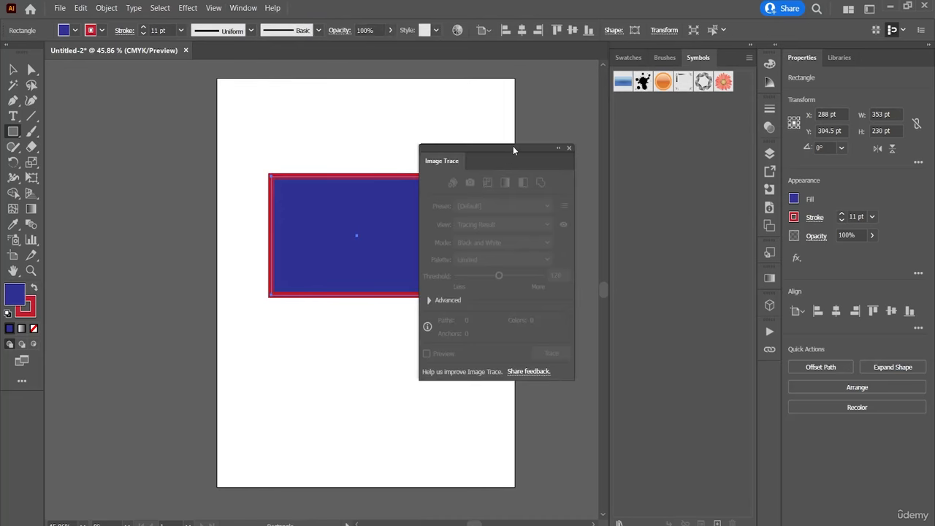
{"action": "mouse_move", "coordinate": [513, 145]}
{"action": "left_mouse_down"}
{"action": "mouse_move", "coordinate": [592, 127]}
{"action": "mouse_move", "coordinate": [693, 57]}
{"action": "left_mouse_up"}
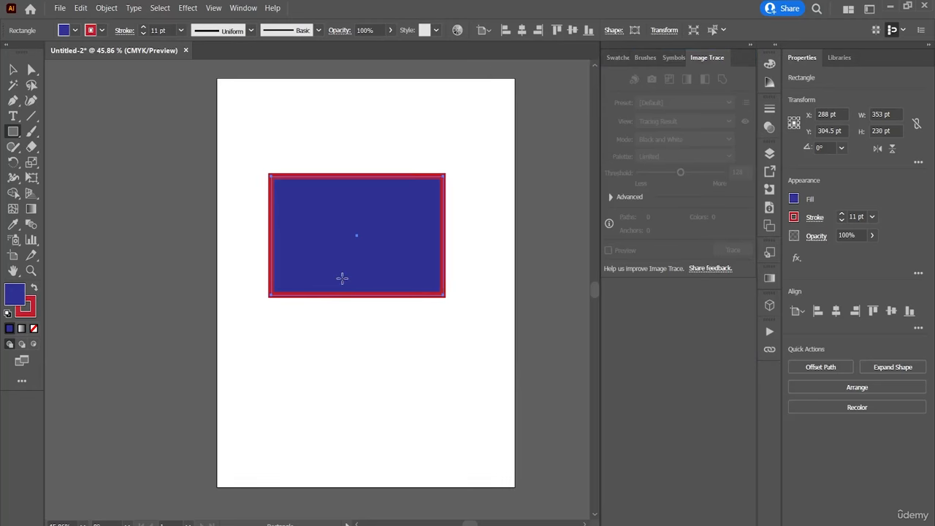
{"action": "left_click", "coordinate": [342, 278]}
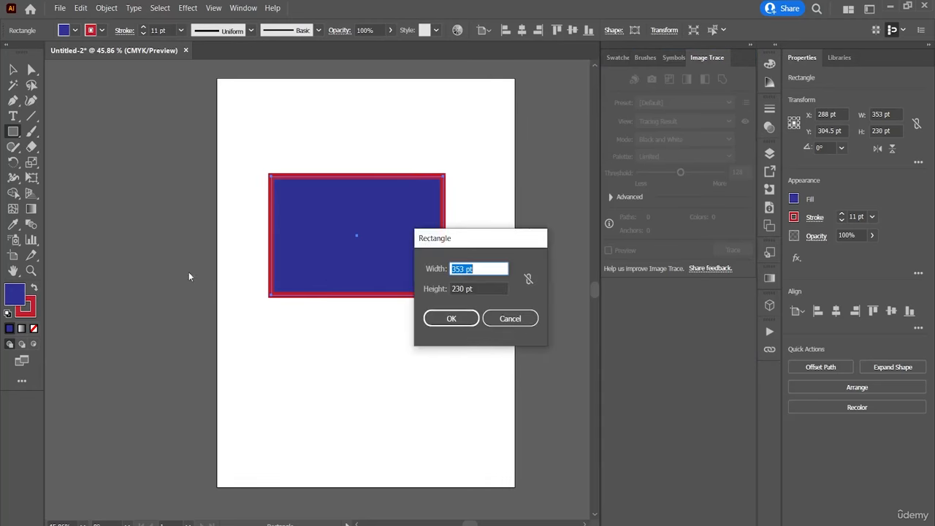
Dismiss the Rectangle size dialog, move the blue rectangle to the artboard's top-left corner and deselect it.
{"action": "left_click", "coordinate": [511, 320]}
{"action": "left_click", "coordinate": [13, 69]}
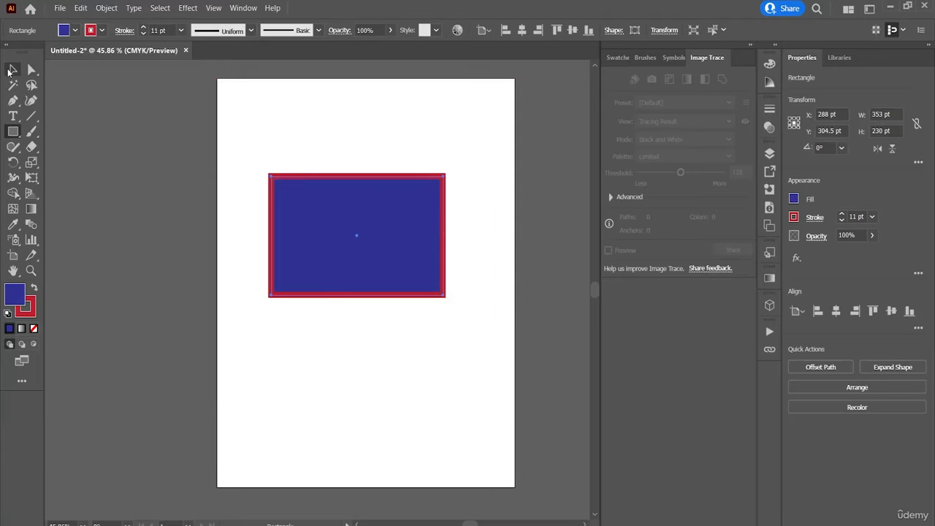
{"action": "left_click_drag", "start_coordinate": [338, 267], "coordinate": [290, 175]}
{"action": "left_click", "coordinate": [346, 313]}
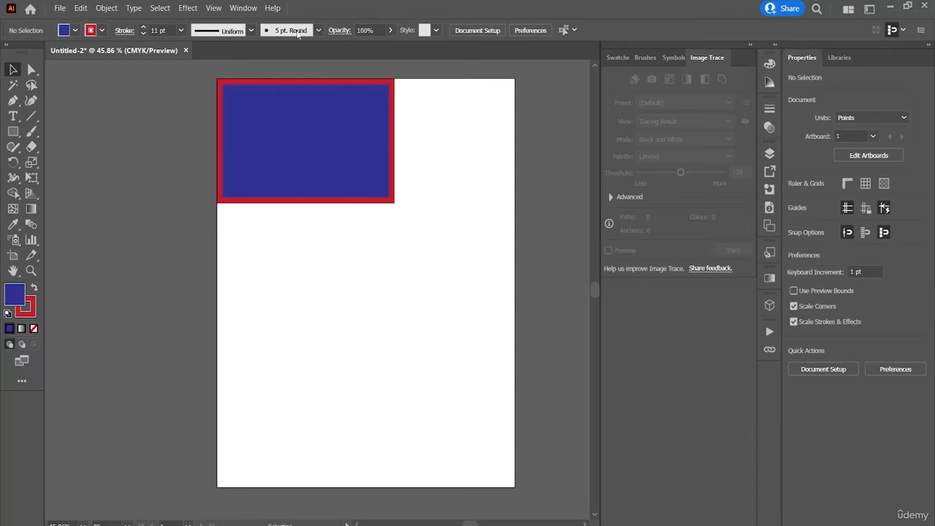
Show the Info panel and dock its group with Navigator below the Image Trace group.
{"action": "left_click", "coordinate": [243, 8]}
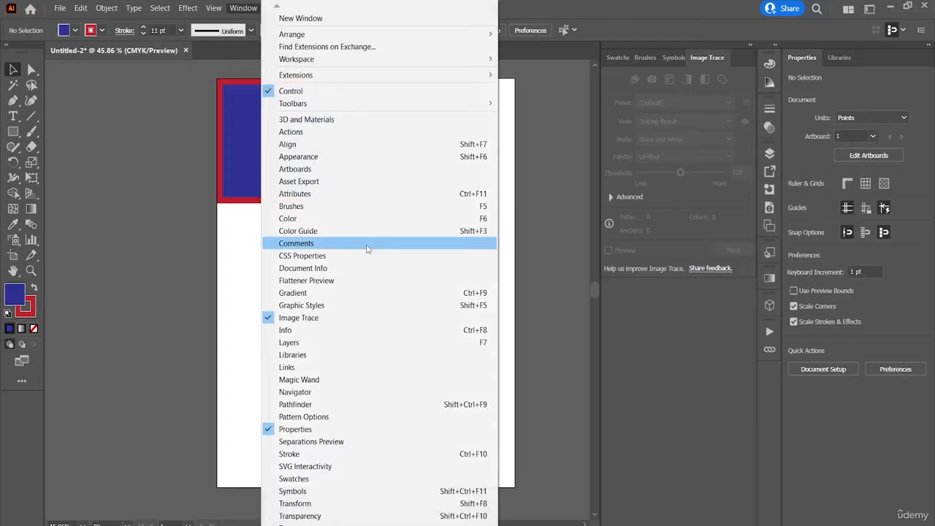
{"action": "left_click", "coordinate": [374, 330]}
{"action": "mouse_move", "coordinate": [184, 290]}
{"action": "left_mouse_down"}
{"action": "mouse_move", "coordinate": [577, 272]}
{"action": "mouse_move", "coordinate": [636, 297]}
{"action": "left_mouse_up"}
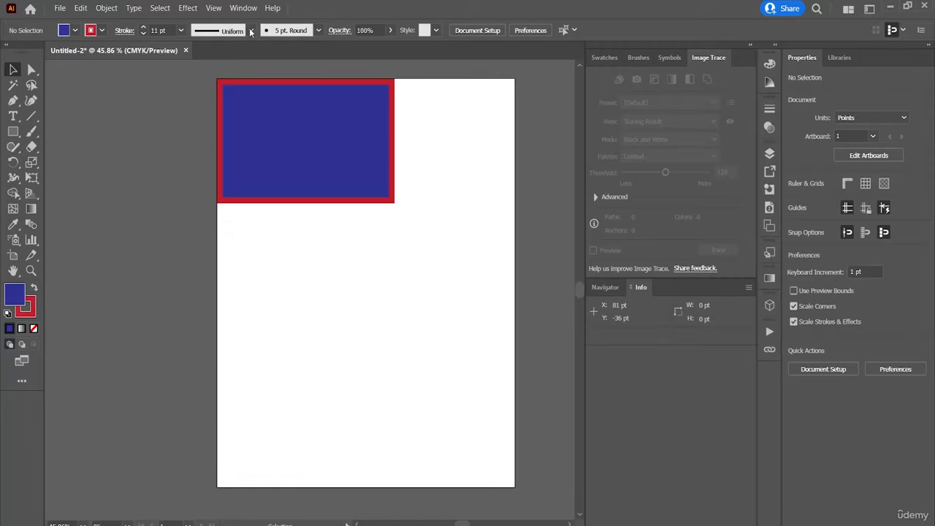
Show the Layers panel and move it out of the Artboards group to the end of the collapsed column as its own group.
{"action": "left_click", "coordinate": [246, 8]}
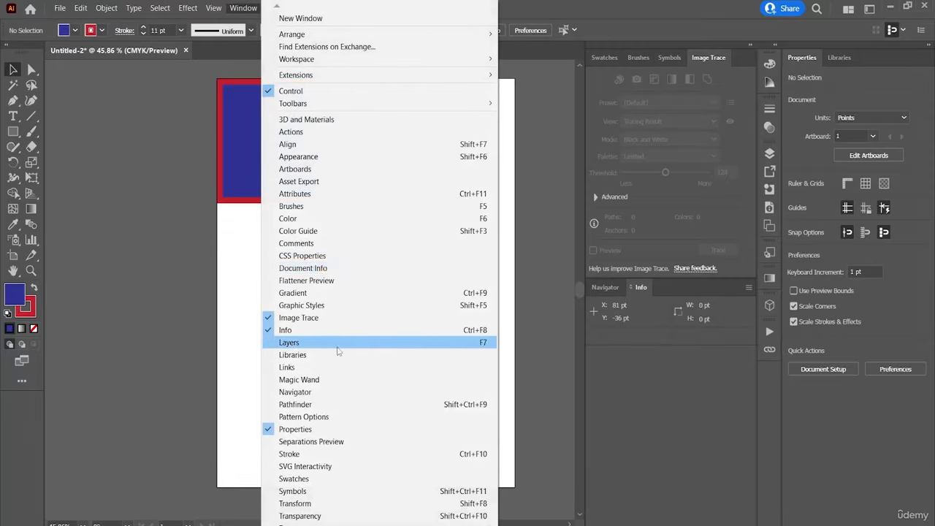
{"action": "left_click", "coordinate": [338, 347]}
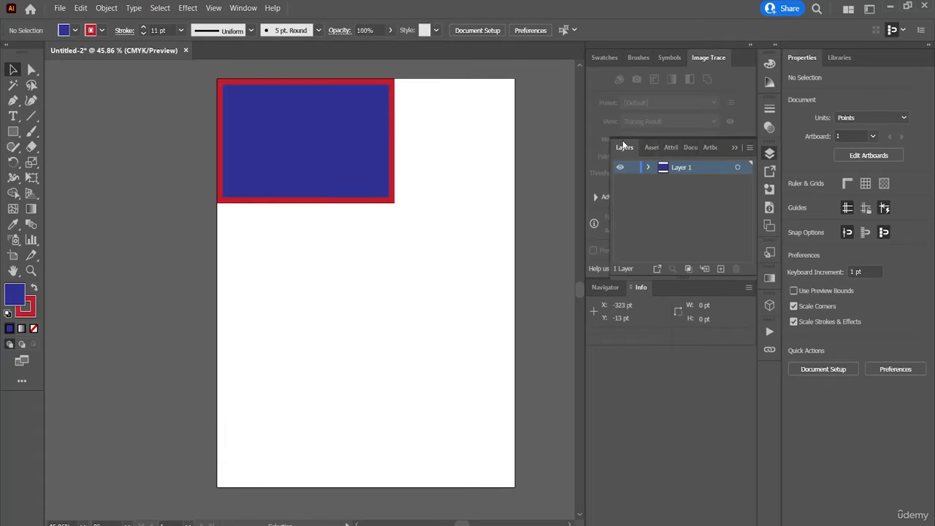
{"action": "left_click_drag", "start_coordinate": [624, 147], "coordinate": [764, 377]}
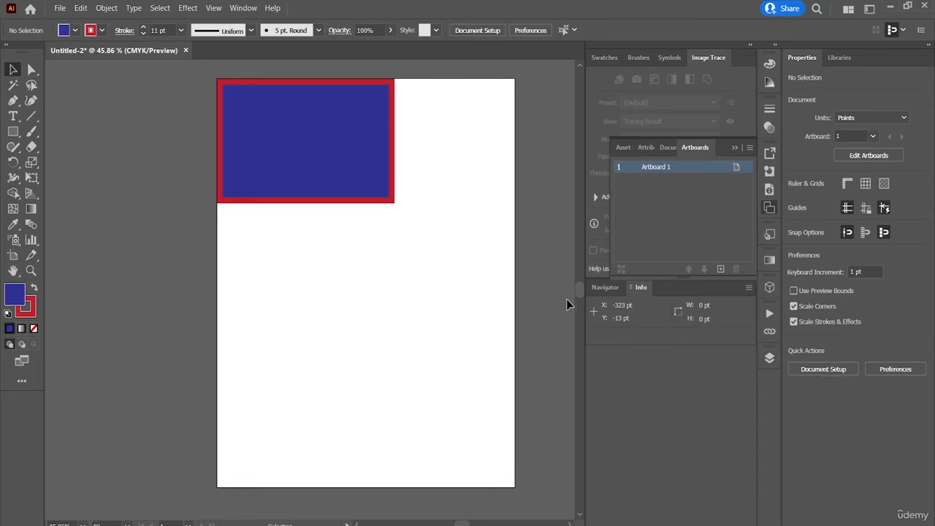
View the Pattern Options panel and close it.
{"action": "left_click", "coordinate": [242, 9]}
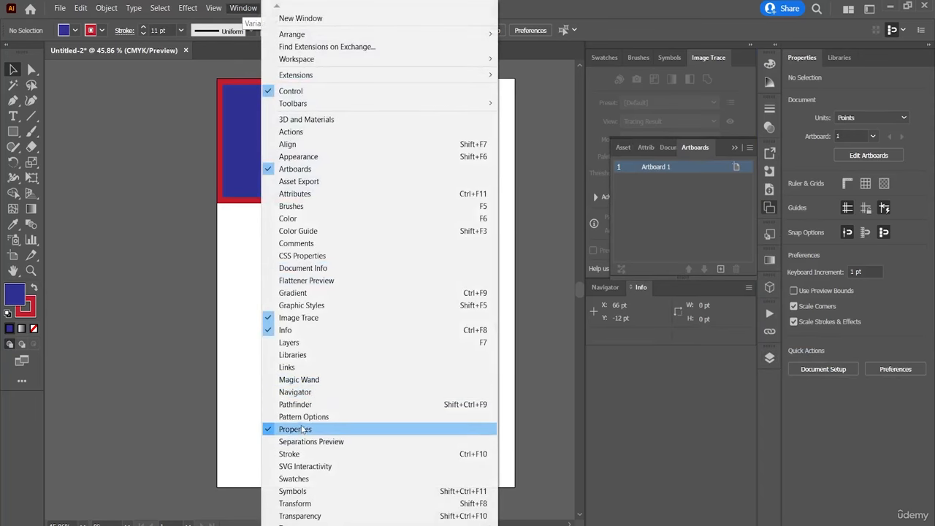
{"action": "left_click", "coordinate": [305, 417]}
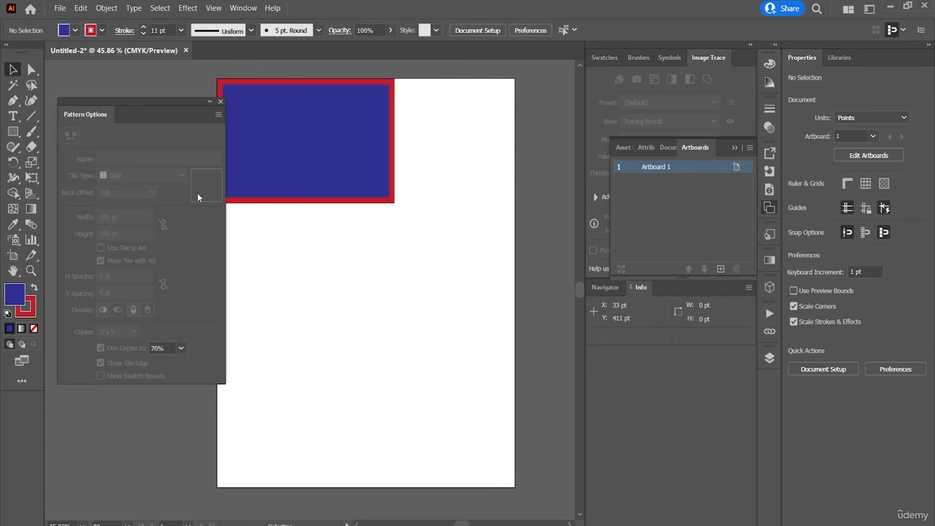
{"action": "left_click", "coordinate": [220, 103]}
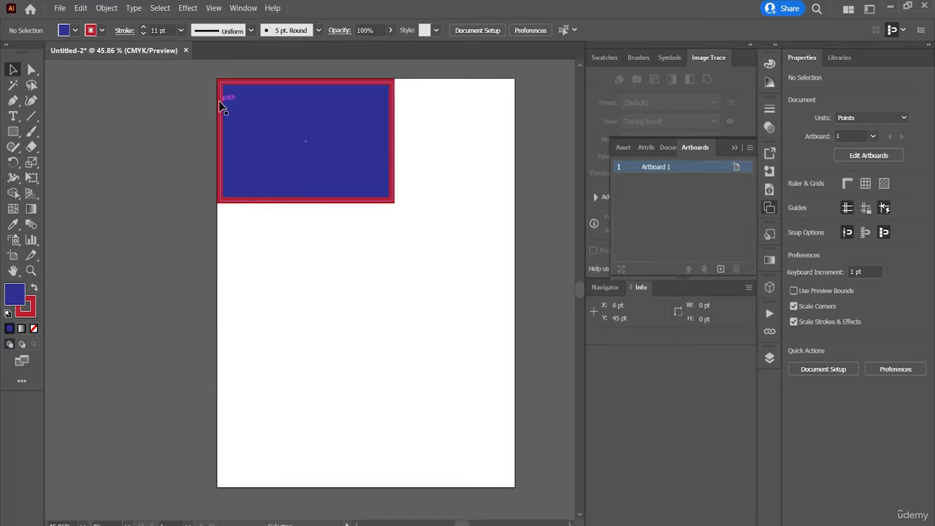
Collapse every docked panel column to icons, including Properties, after expanding and re-collapsing the two inner columns.
{"action": "left_click", "coordinate": [748, 45]}
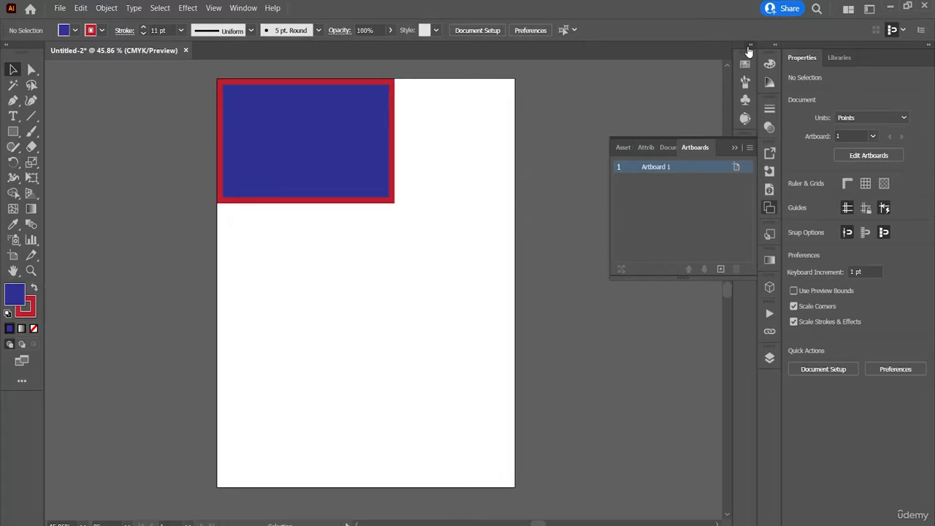
{"action": "left_click", "coordinate": [736, 149]}
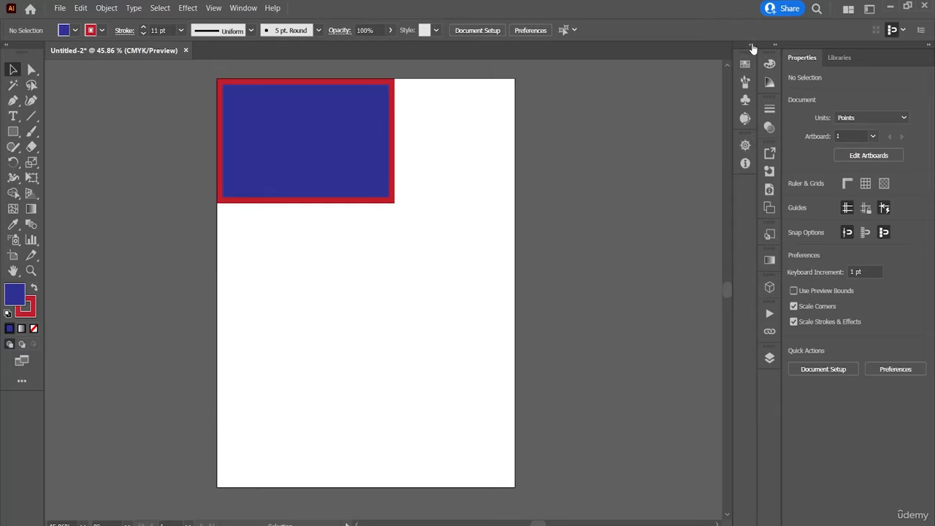
{"action": "left_click", "coordinate": [773, 47]}
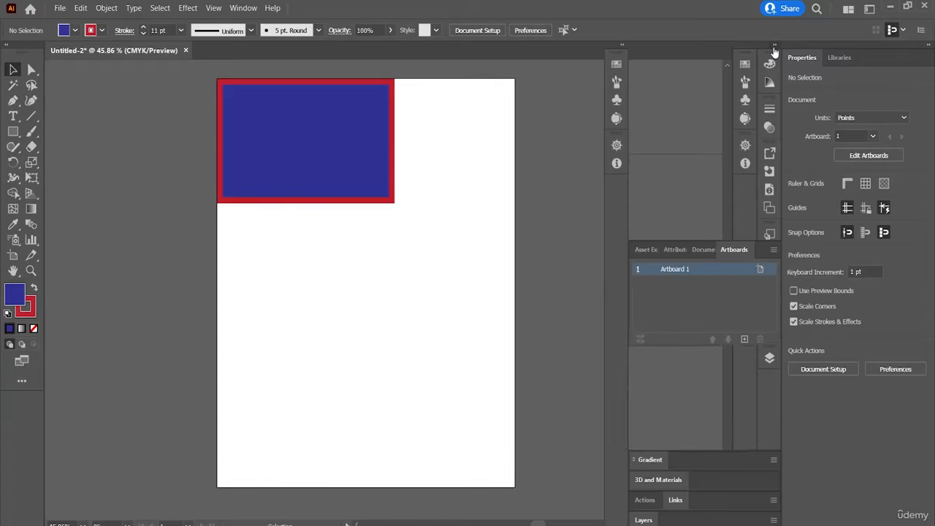
{"action": "left_click", "coordinate": [623, 46]}
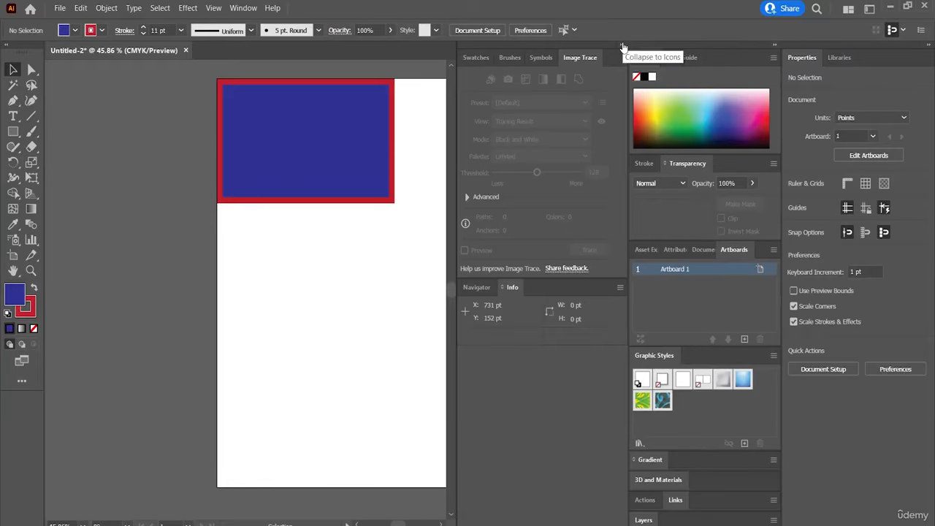
{"action": "left_click", "coordinate": [623, 45]}
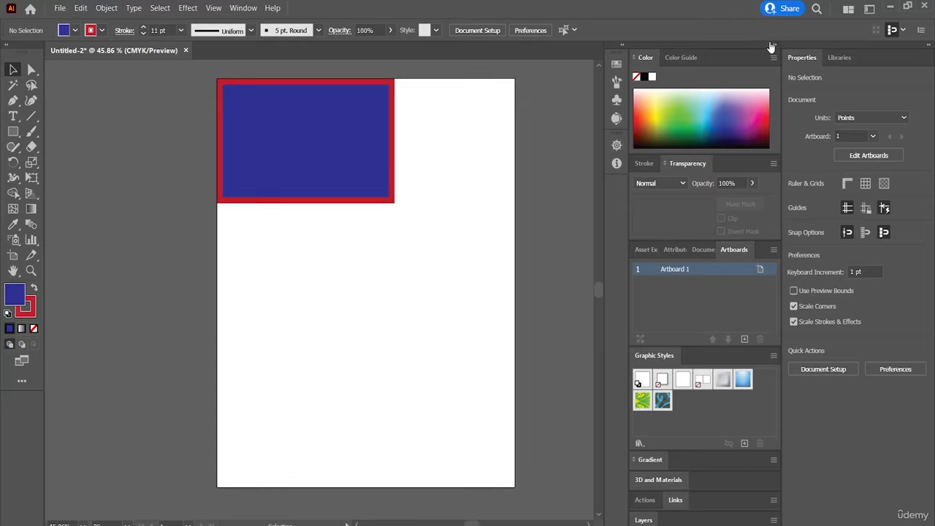
{"action": "left_click", "coordinate": [771, 46]}
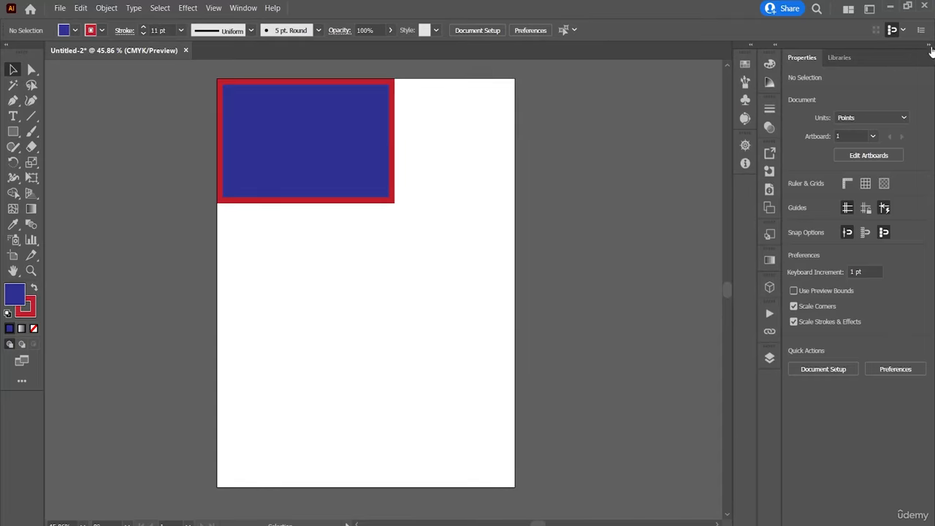
{"action": "left_click", "coordinate": [930, 46]}
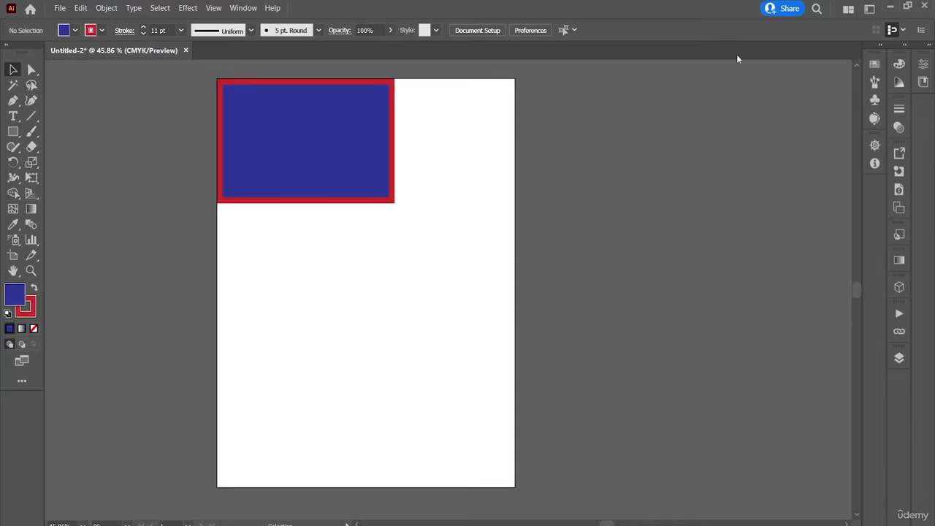
Show the Stroke panel, dock it as a new icon column beside the Swatches column, and collapse the Transparency panel.
{"action": "left_click", "coordinate": [243, 8]}
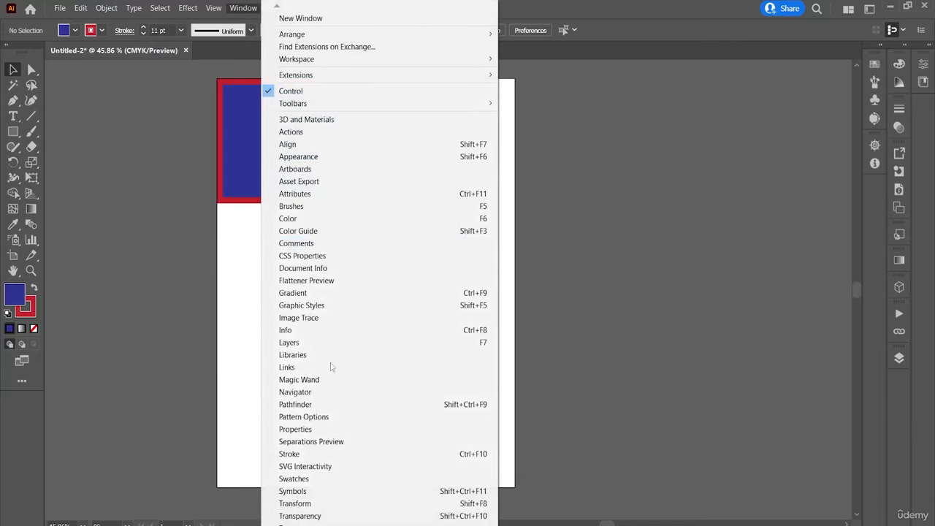
{"action": "left_click", "coordinate": [317, 454]}
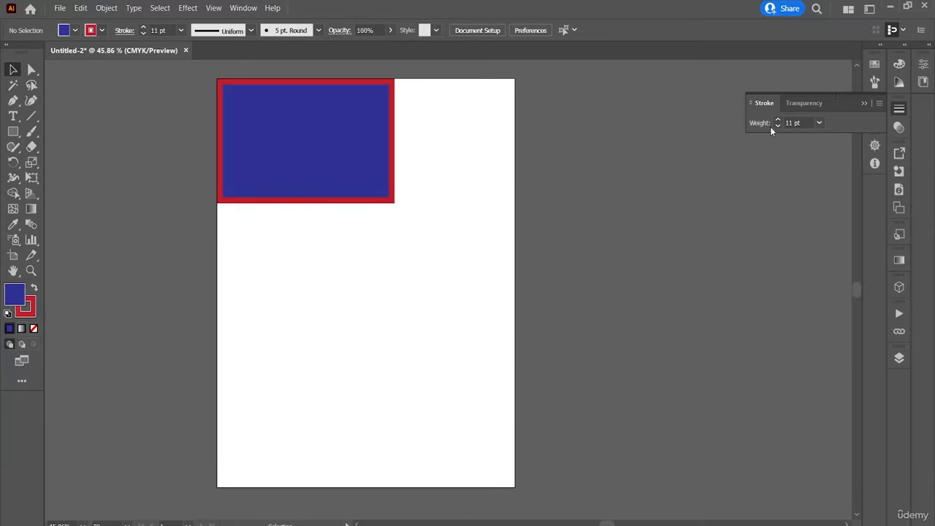
{"action": "mouse_move", "coordinate": [763, 103]}
{"action": "left_mouse_down"}
{"action": "mouse_move", "coordinate": [802, 198]}
{"action": "mouse_move", "coordinate": [853, 172]}
{"action": "left_mouse_up"}
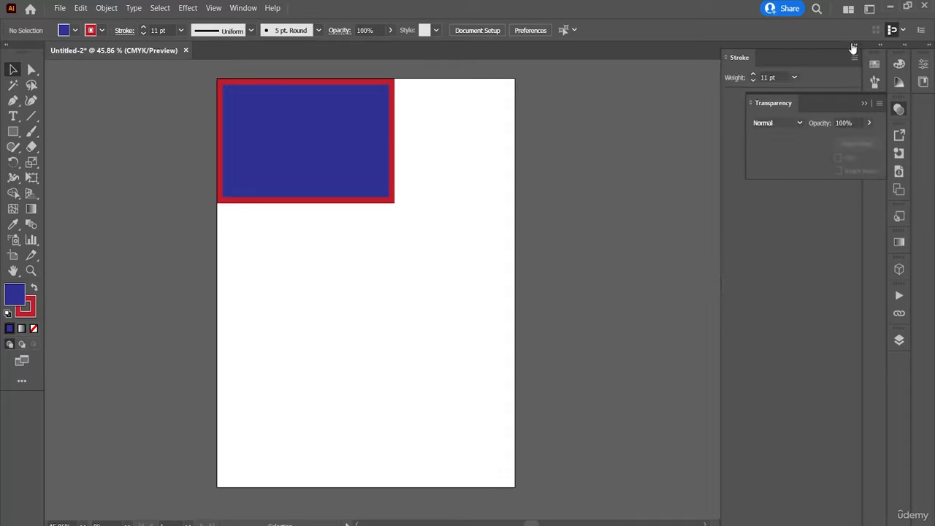
{"action": "left_click", "coordinate": [853, 48]}
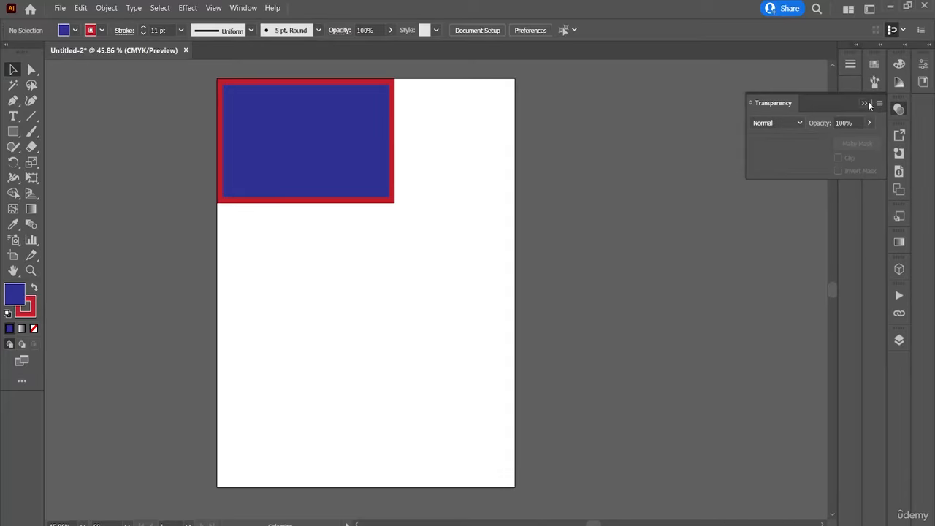
{"action": "left_click", "coordinate": [869, 105]}
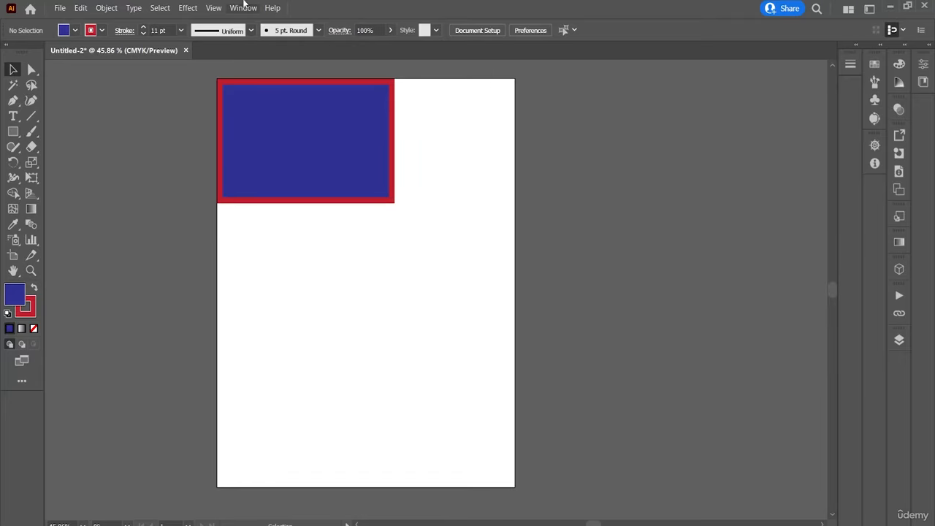
Show the Character Styles panel and dock it and Paragraph Styles as separate icon groups below Stroke.
{"action": "left_click", "coordinate": [245, 8]}
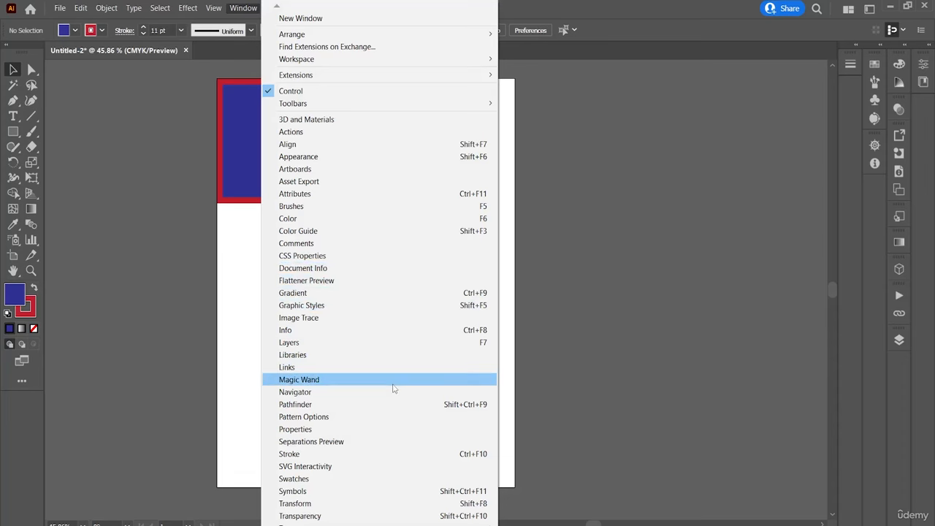
{"action": "mouse_move", "coordinate": [395, 524]}
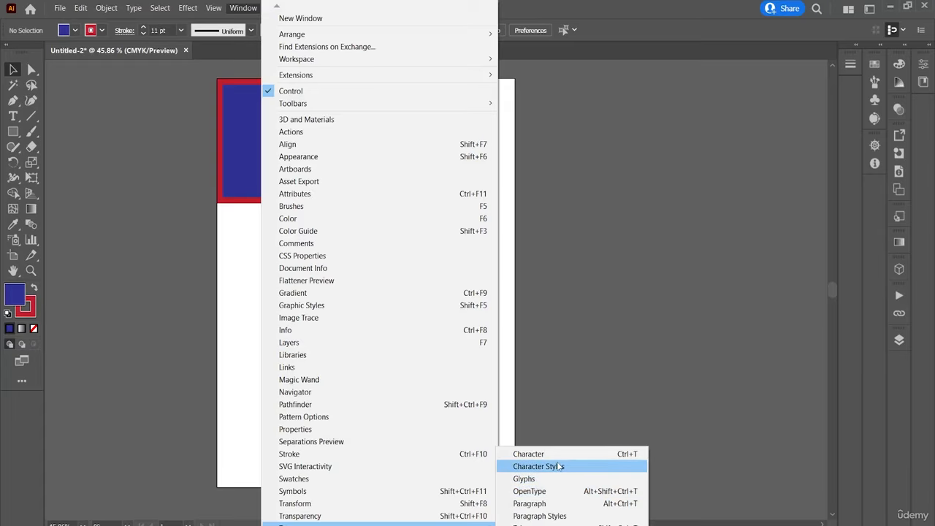
{"action": "left_click", "coordinate": [559, 466]}
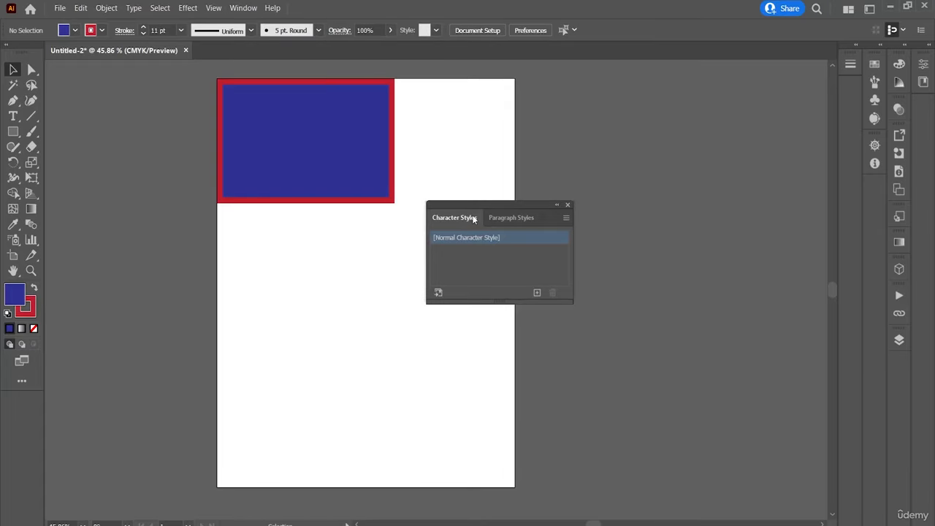
{"action": "left_click_drag", "start_coordinate": [473, 220], "coordinate": [862, 102]}
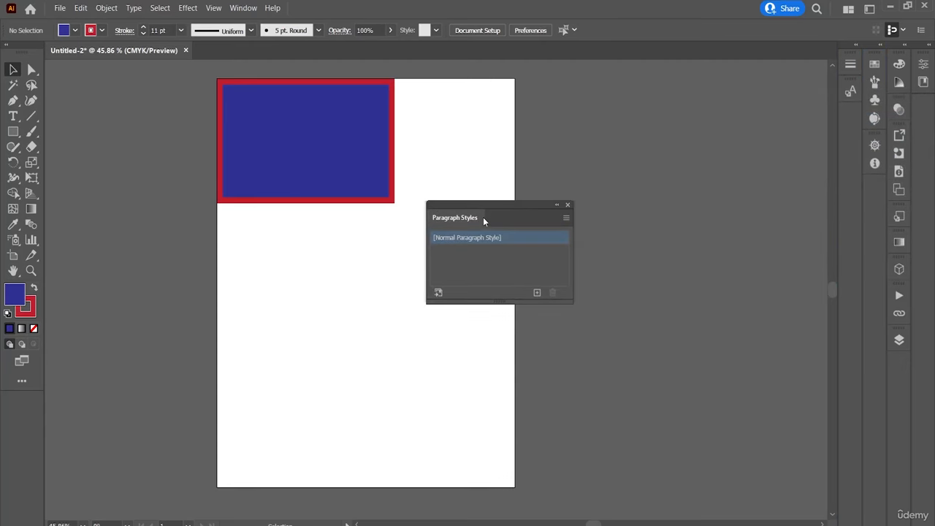
{"action": "left_click_drag", "start_coordinate": [483, 221], "coordinate": [845, 123]}
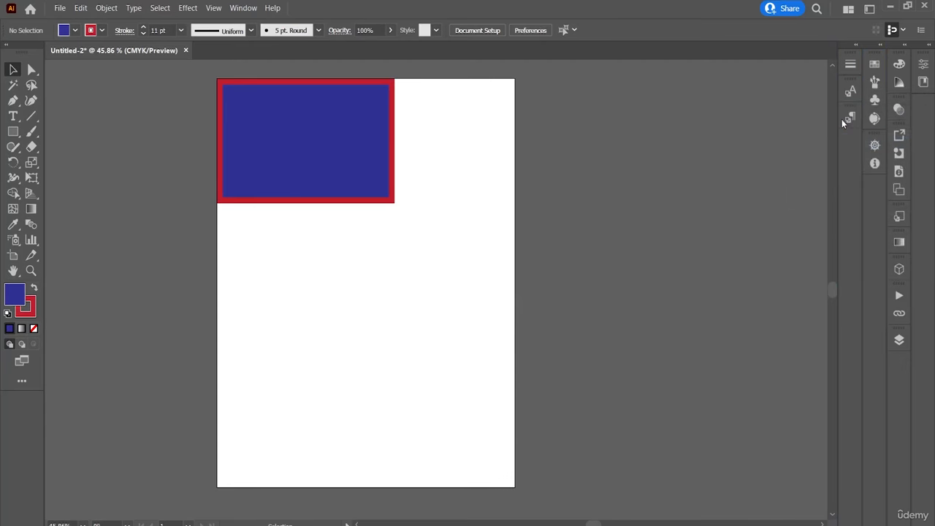
Show the Transparency panel, dock it as a new column beside Stroke and collapse that column to icons.
{"action": "left_click", "coordinate": [243, 8]}
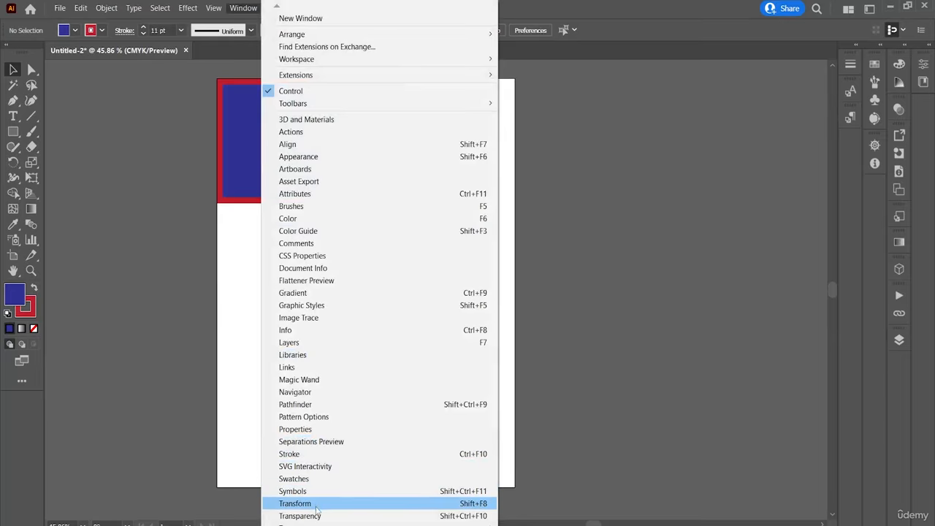
{"action": "left_click", "coordinate": [346, 516]}
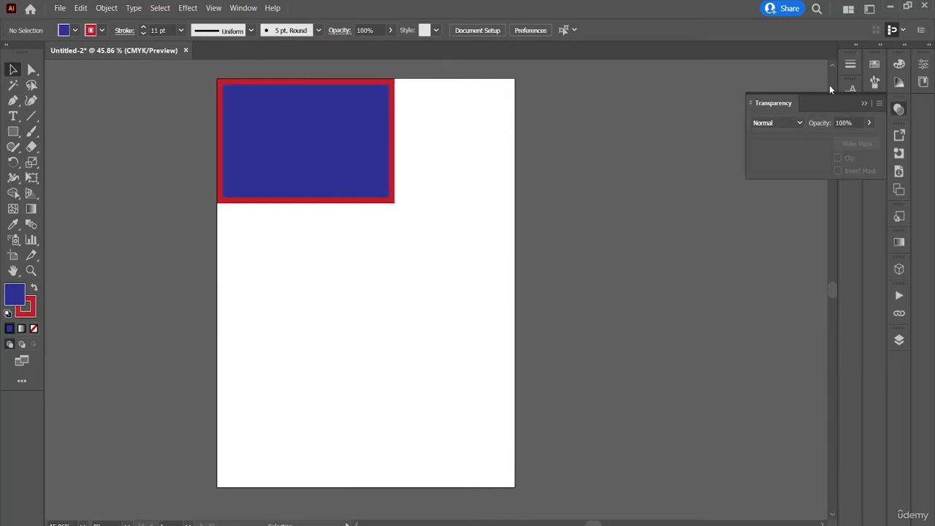
{"action": "mouse_move", "coordinate": [827, 98]}
{"action": "left_mouse_down"}
{"action": "mouse_move", "coordinate": [802, 100]}
{"action": "mouse_move", "coordinate": [835, 148]}
{"action": "mouse_move", "coordinate": [830, 80]}
{"action": "left_mouse_up"}
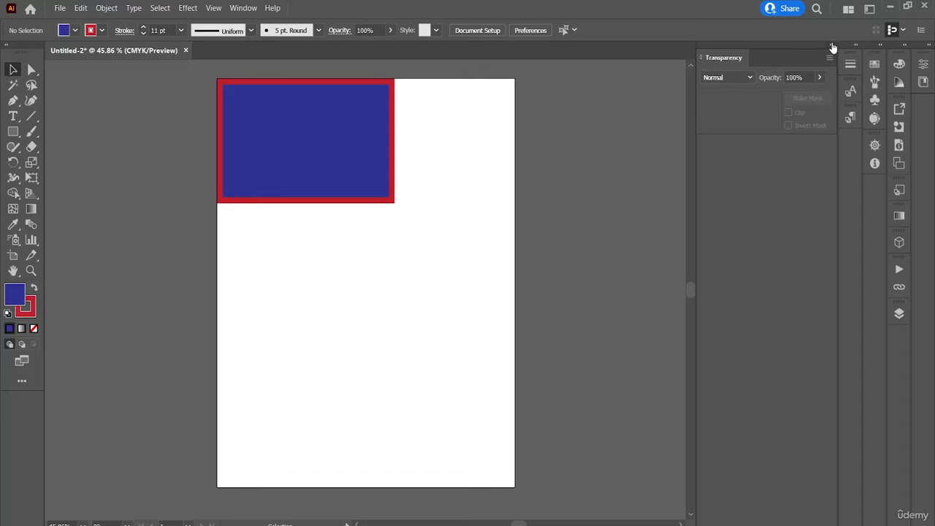
{"action": "left_click", "coordinate": [833, 44]}
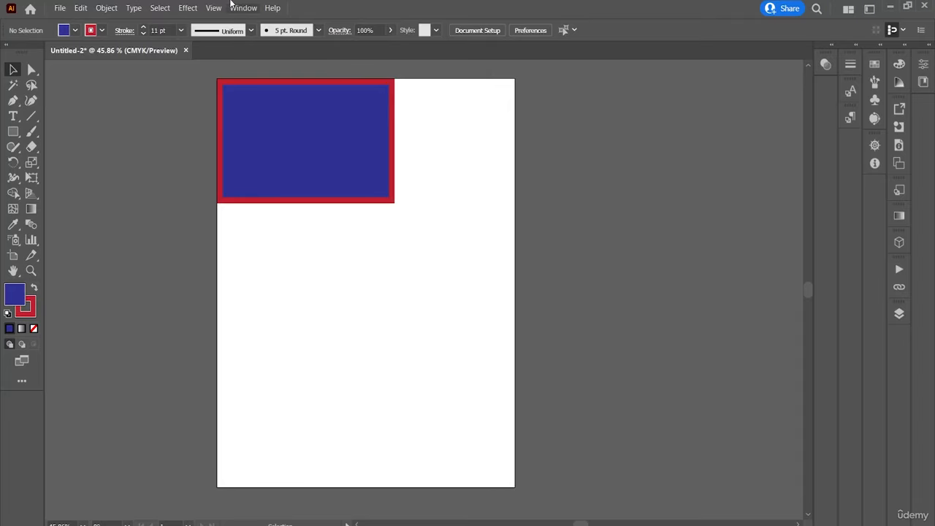
Show the Version History panel and dock it as an icon below Transparency.
{"action": "left_click", "coordinate": [241, 7]}
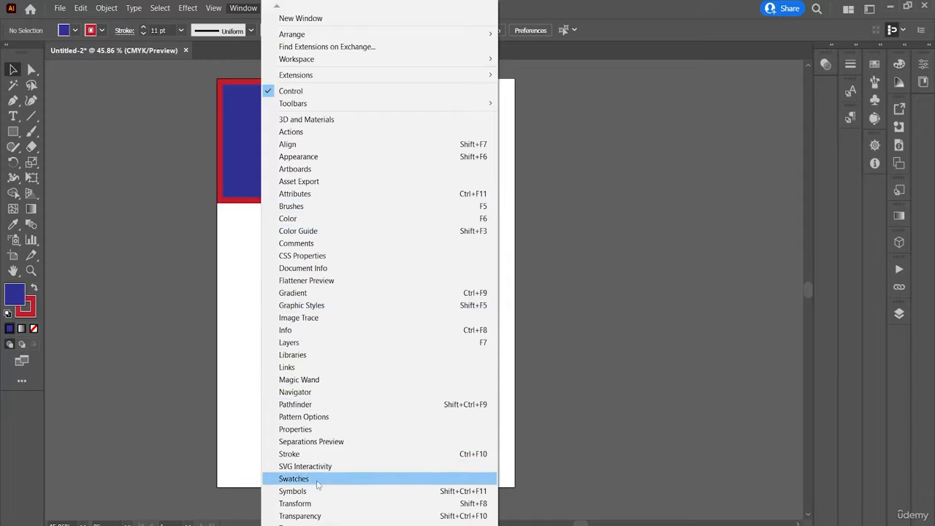
{"action": "mouse_move", "coordinate": [373, 524]}
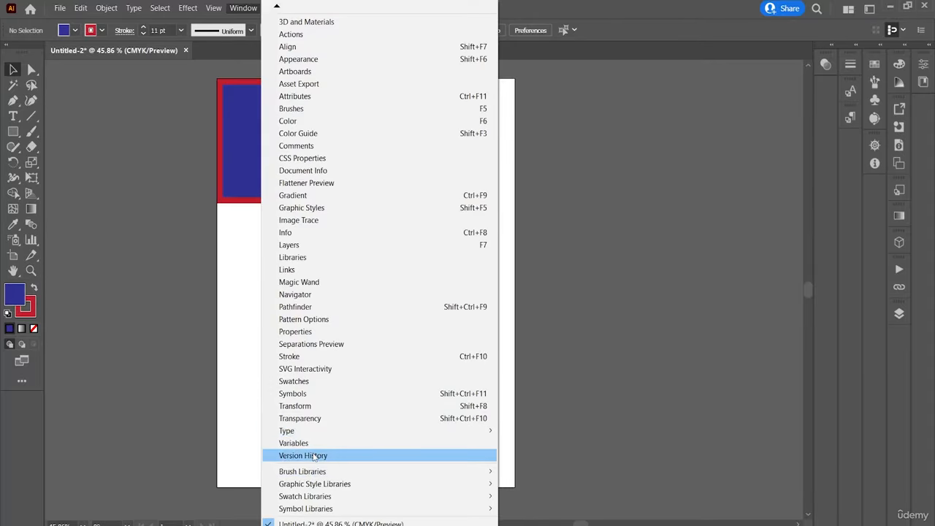
{"action": "left_click", "coordinate": [314, 456]}
{"action": "left_click_drag", "start_coordinate": [410, 225], "coordinate": [809, 93]}
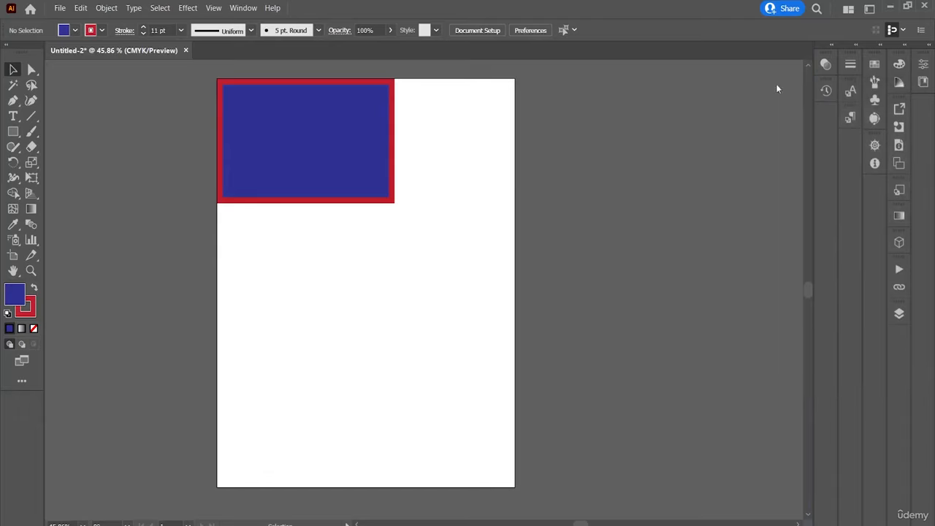
Open the Flowers symbol library and move its floating panel onto the empty canvas beside the artboard.
{"action": "left_click", "coordinate": [255, 9]}
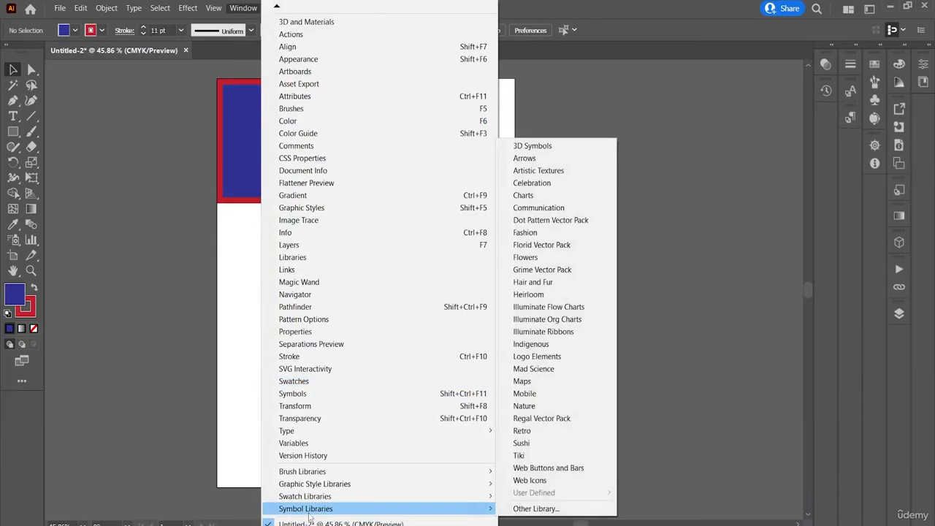
{"action": "mouse_move", "coordinate": [472, 498]}
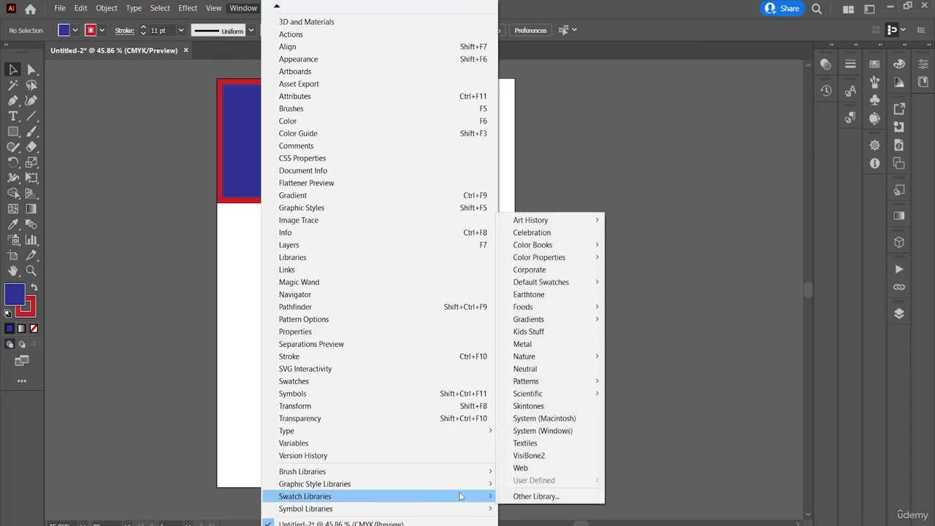
{"action": "mouse_move", "coordinate": [490, 474]}
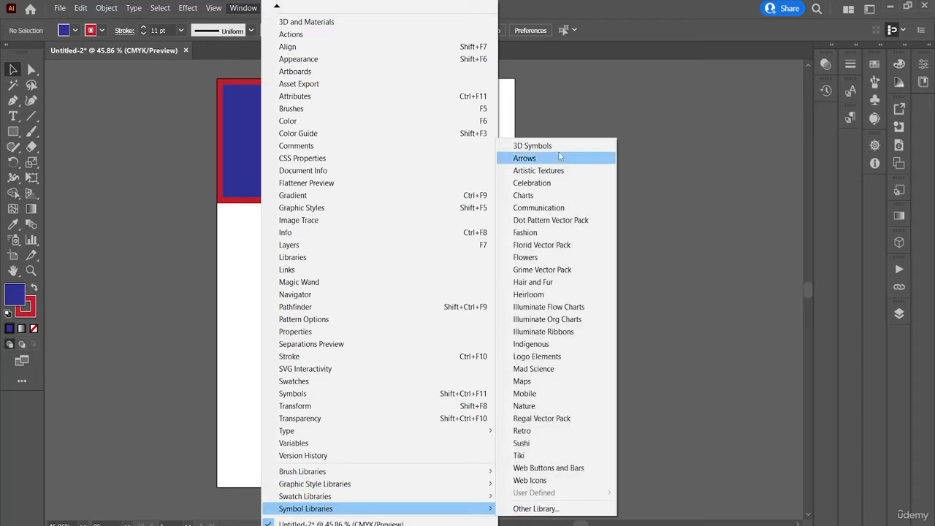
{"action": "left_click", "coordinate": [546, 264]}
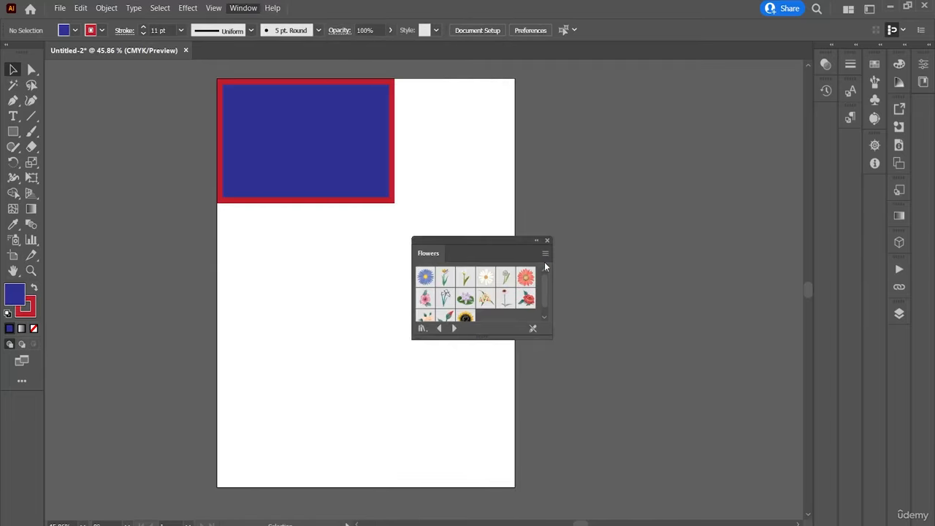
{"action": "left_click_drag", "start_coordinate": [496, 242], "coordinate": [711, 118]}
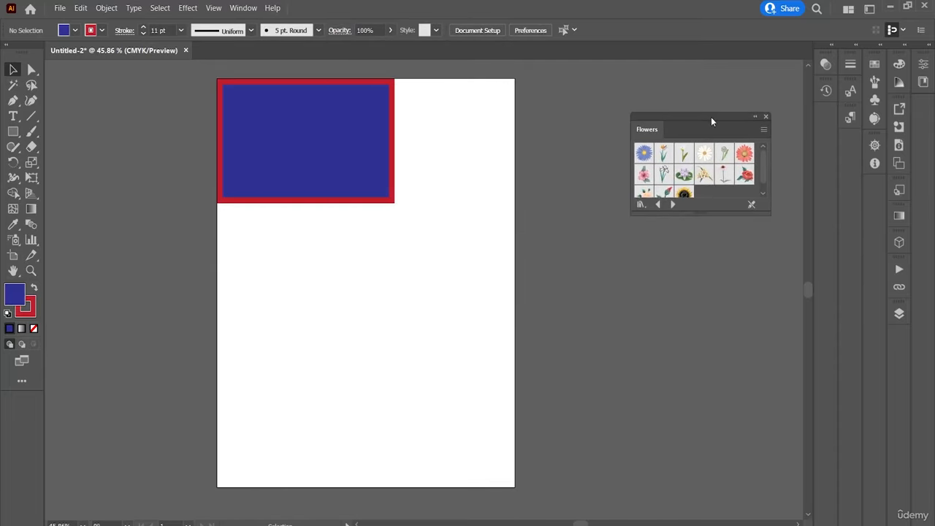
Paint a looping freehand Paintbrush stroke across the middle of the artboard, below the blue rectangle.
{"action": "left_click", "coordinate": [31, 132]}
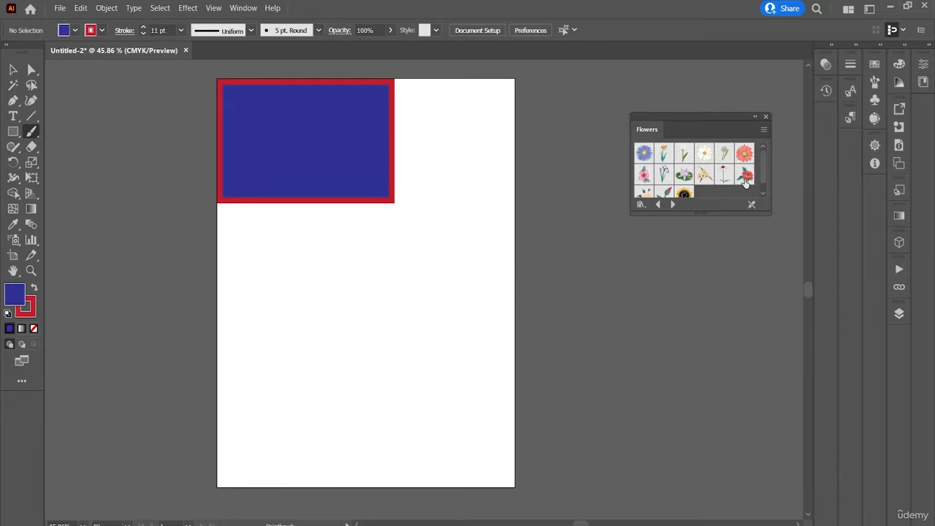
{"action": "left_click", "coordinate": [745, 174]}
{"action": "mouse_move", "coordinate": [407, 268]}
{"action": "left_mouse_down"}
{"action": "mouse_move", "coordinate": [458, 292]}
{"action": "mouse_move", "coordinate": [480, 276]}
{"action": "left_mouse_up"}
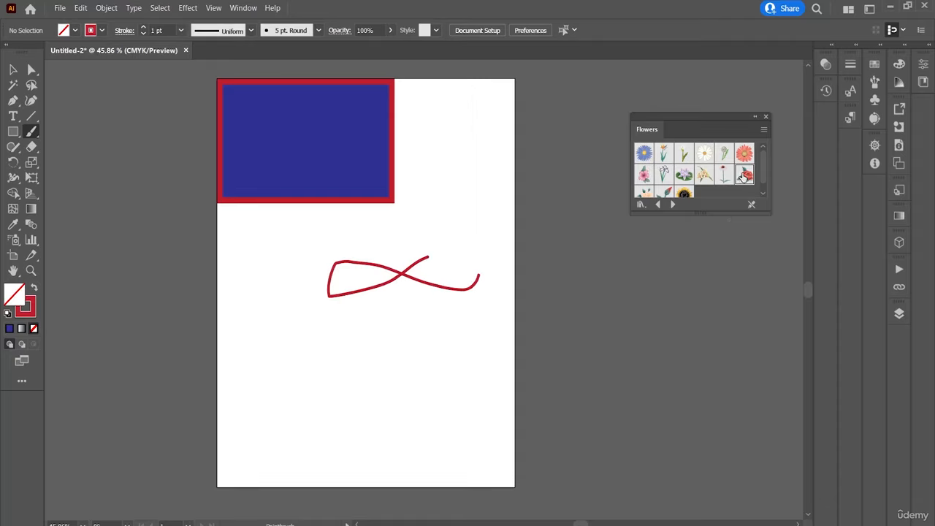
Place the Red Rose and Lotus symbols from the Flowers library beside the blue rectangle, with Lotus above Red Rose.
{"action": "left_click_drag", "start_coordinate": [744, 175], "coordinate": [489, 201]}
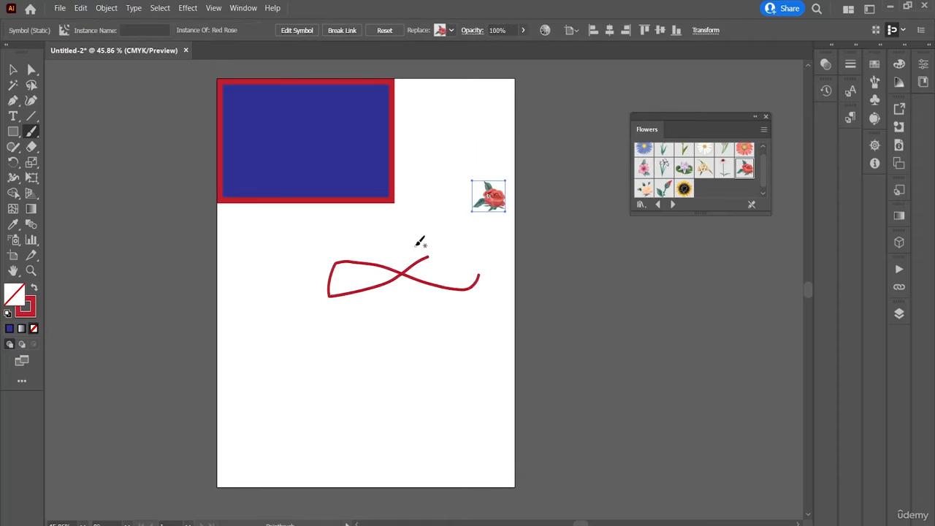
{"action": "left_click_drag", "start_coordinate": [684, 168], "coordinate": [496, 170]}
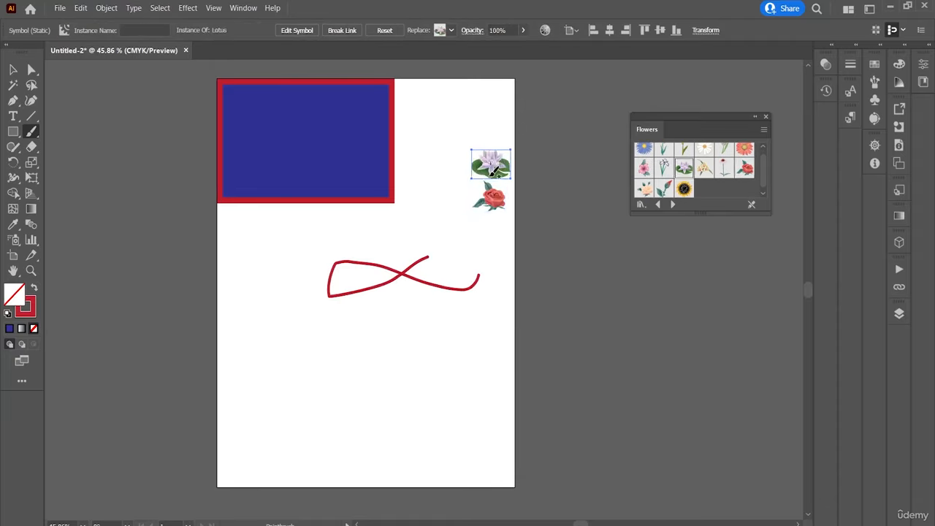
{"action": "left_click", "coordinate": [11, 69]}
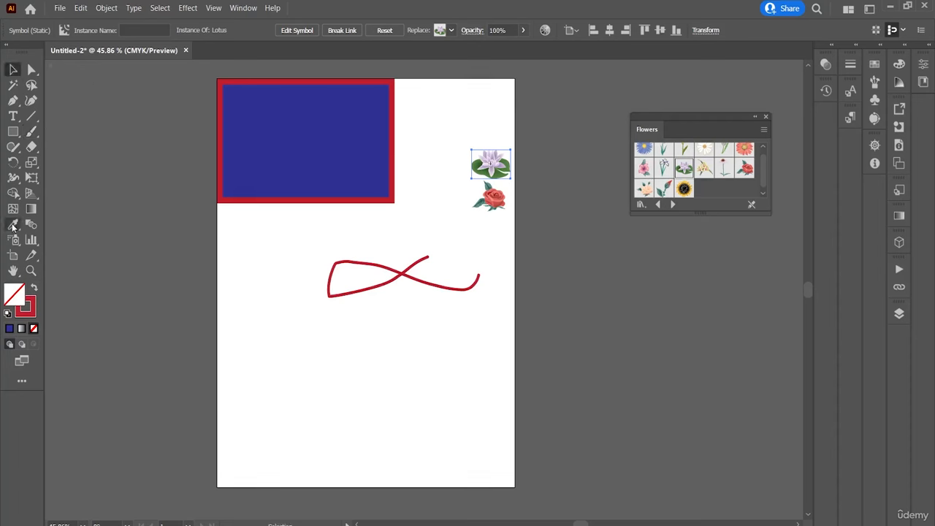
Spray iris symbols over the lower artboard and pink hibiscus symbols along the painted stroke with the Symbol Sprayer.
{"action": "left_click", "coordinate": [14, 241]}
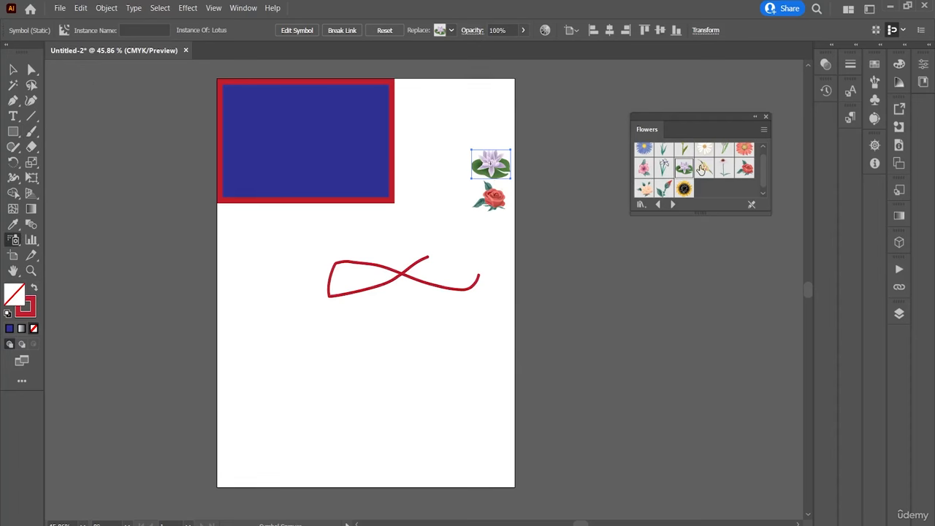
{"action": "left_click", "coordinate": [663, 168]}
{"action": "left_click", "coordinate": [400, 406]}
{"action": "left_click", "coordinate": [344, 387]}
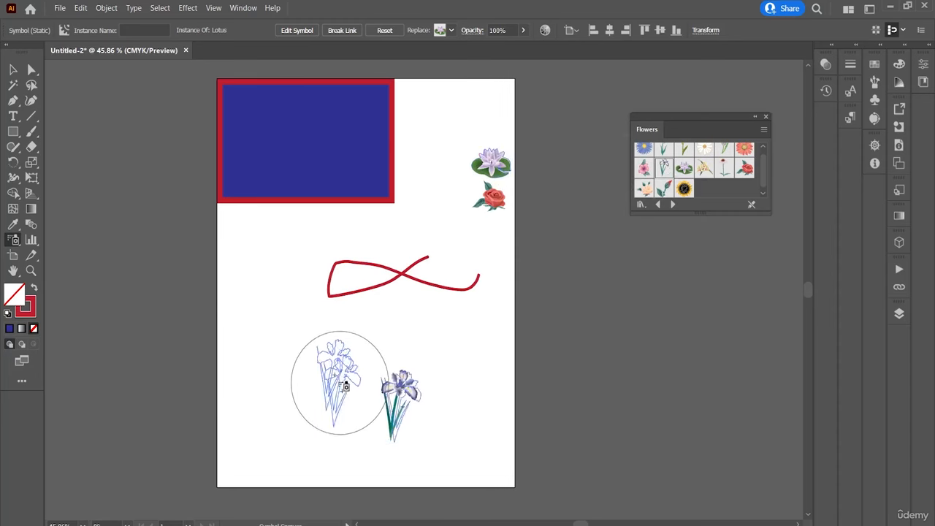
{"action": "mouse_move", "coordinate": [438, 379]}
{"action": "left_mouse_down"}
{"action": "mouse_move", "coordinate": [310, 327]}
{"action": "mouse_move", "coordinate": [271, 323]}
{"action": "left_mouse_up"}
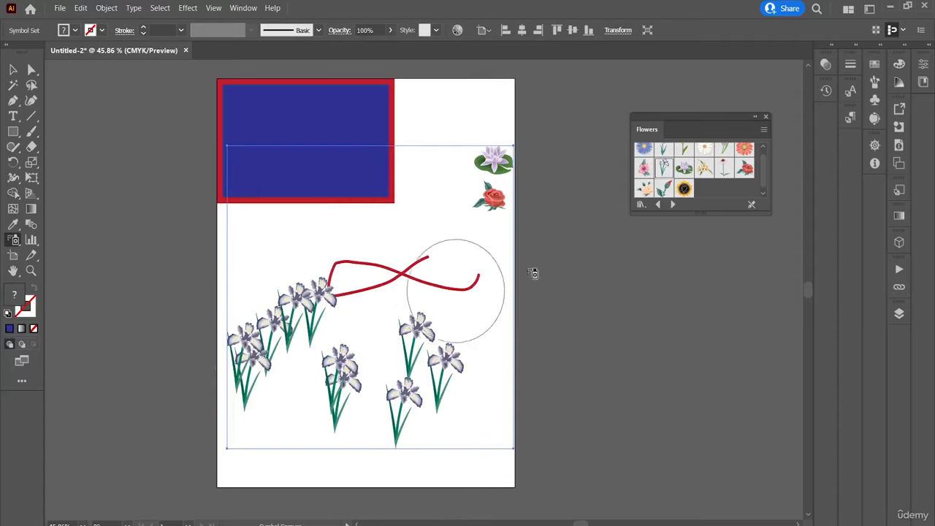
{"action": "mouse_move", "coordinate": [521, 282]}
{"action": "left_mouse_down"}
{"action": "mouse_move", "coordinate": [334, 269]}
{"action": "mouse_move", "coordinate": [518, 300]}
{"action": "mouse_move", "coordinate": [546, 181]}
{"action": "mouse_move", "coordinate": [543, 372]}
{"action": "left_mouse_up"}
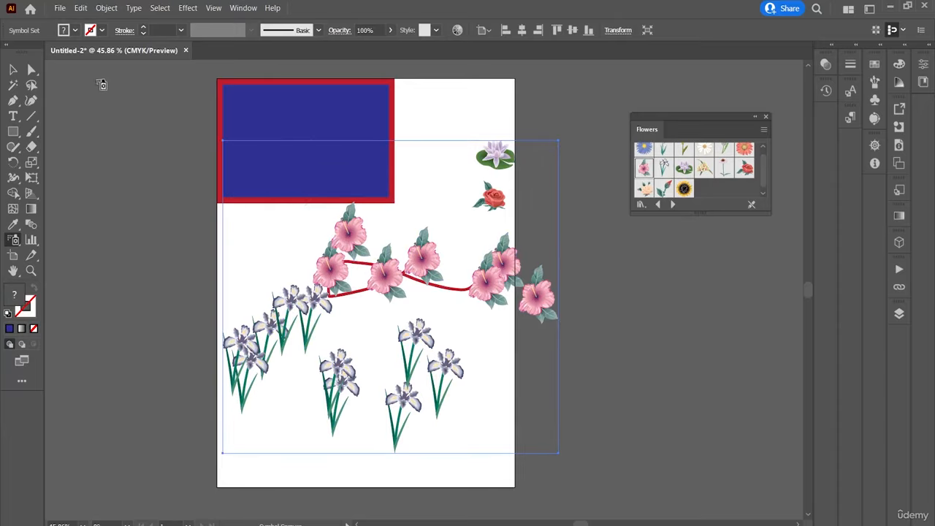
Undo the sprayed flowers and the placed Lotus and Red Rose symbols, keeping the painted stroke.
{"action": "left_click", "coordinate": [12, 71]}
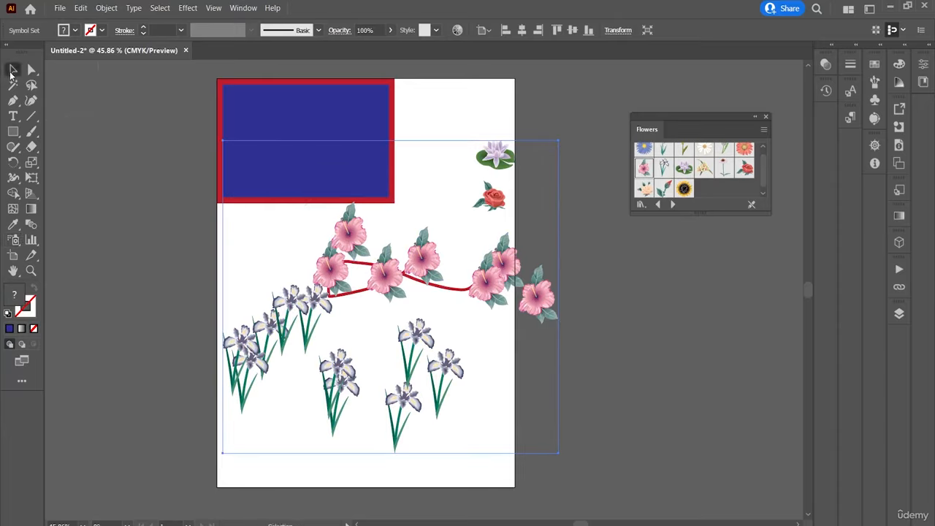
{"action": "key", "text": "ctrl+z"}
{"action": "key", "text": "ctrl+z"}
{"action": "key", "text": "ctrl+z"}
{"action": "key", "text": "ctrl+z"}
{"action": "key", "text": "ctrl+z"}
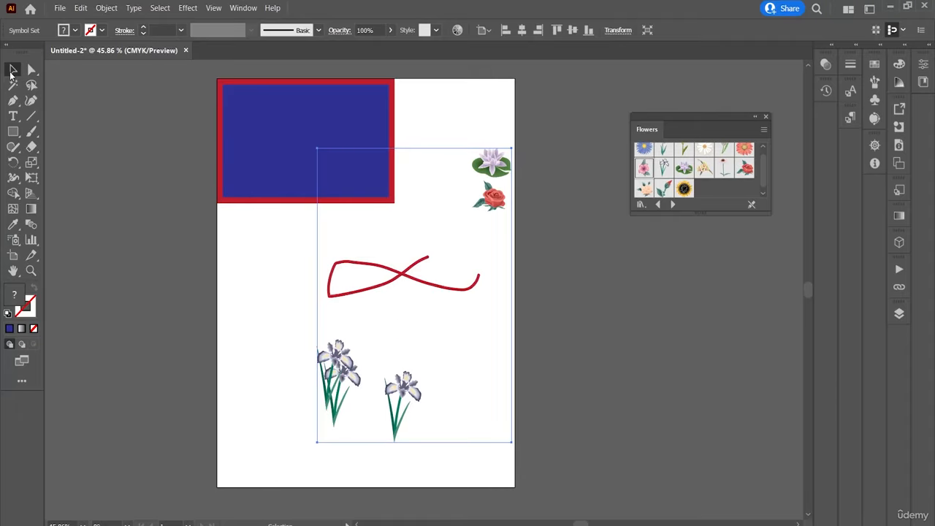
{"action": "key", "text": "ctrl+z"}
{"action": "key", "text": "ctrl+z"}
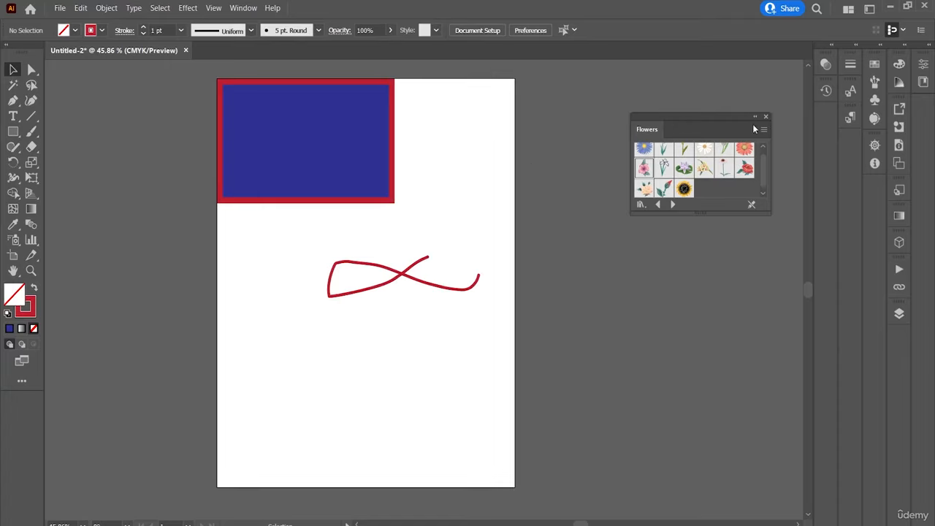
Dock the Flowers library as a new column beside Transparency and Version History and collapse that column.
{"action": "left_click_drag", "start_coordinate": [650, 136], "coordinate": [810, 106]}
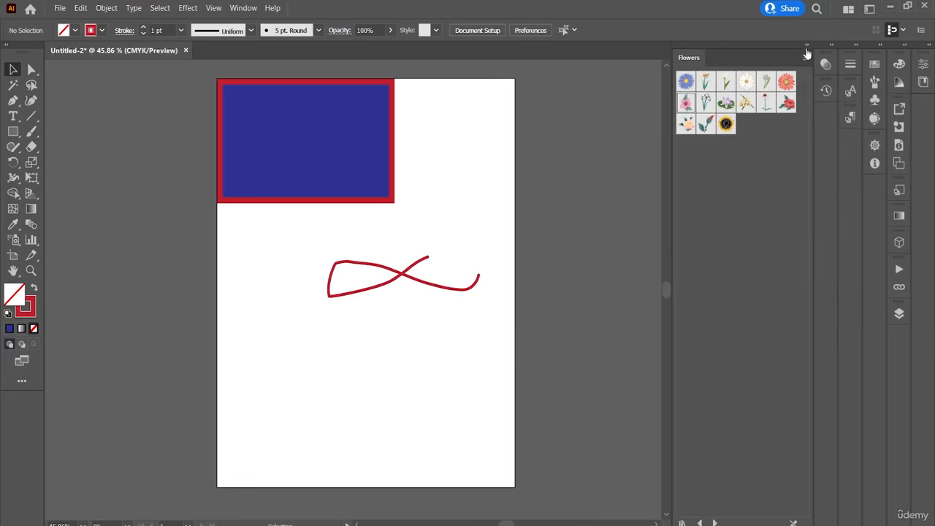
{"action": "left_click", "coordinate": [807, 46]}
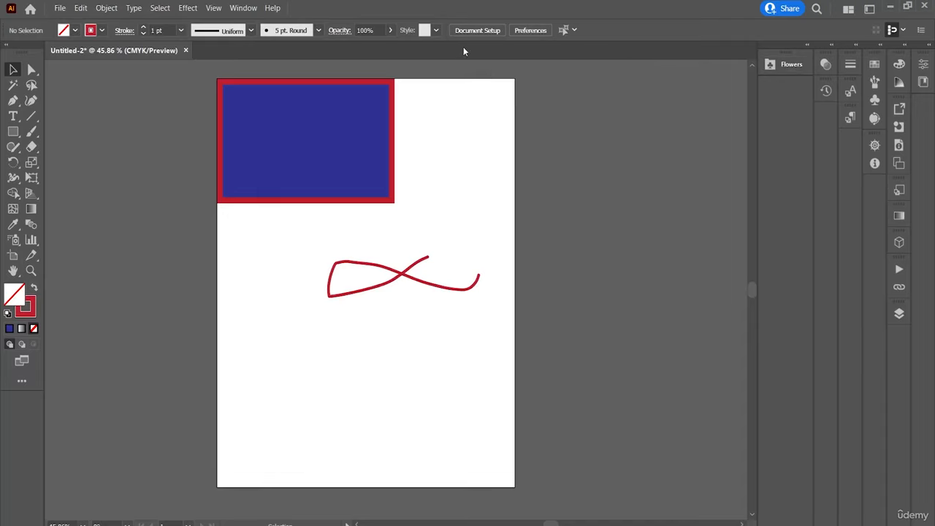
Open the Foliage swatch library from the Nature group to view its colours, and close it.
{"action": "left_click", "coordinate": [244, 7]}
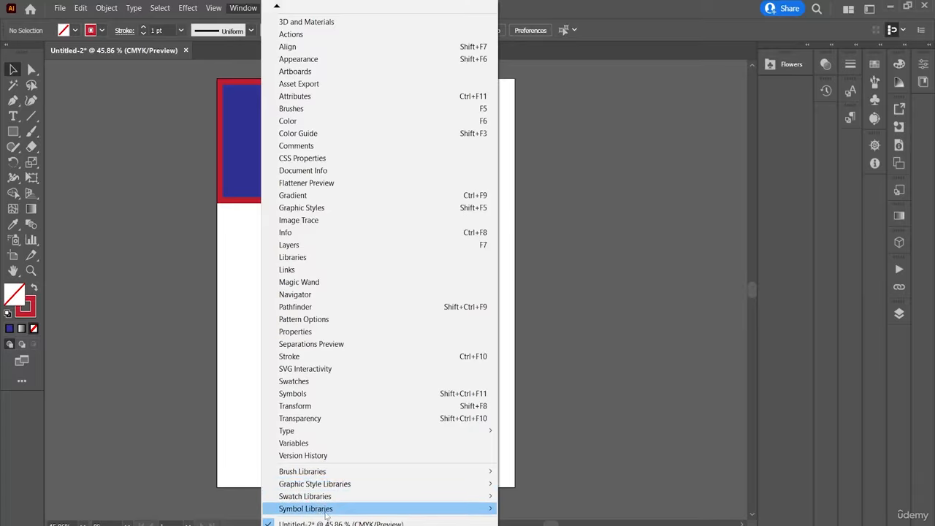
{"action": "mouse_move", "coordinate": [421, 502]}
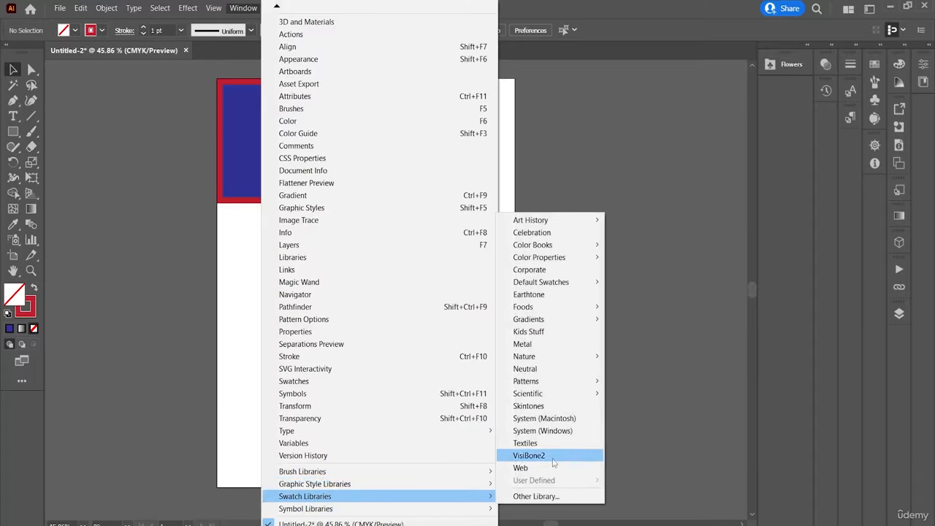
{"action": "mouse_move", "coordinate": [559, 364]}
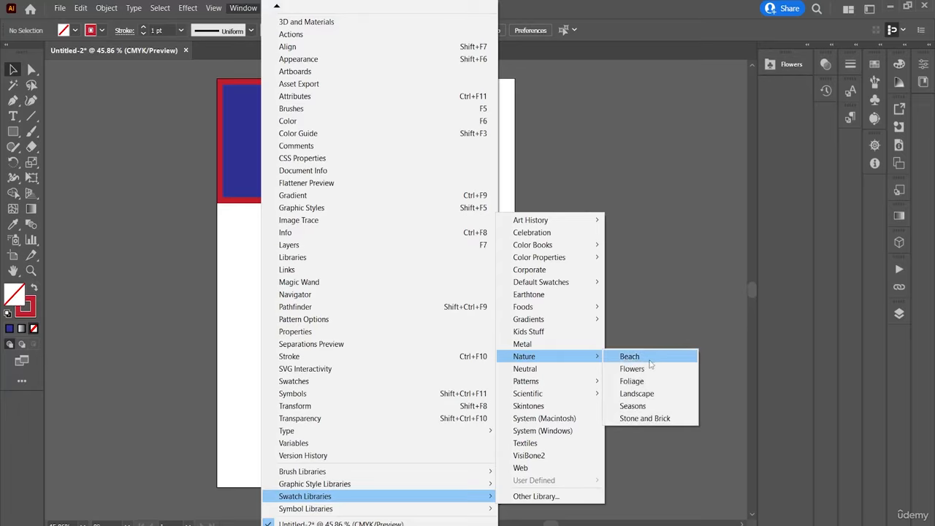
{"action": "left_click", "coordinate": [654, 382]}
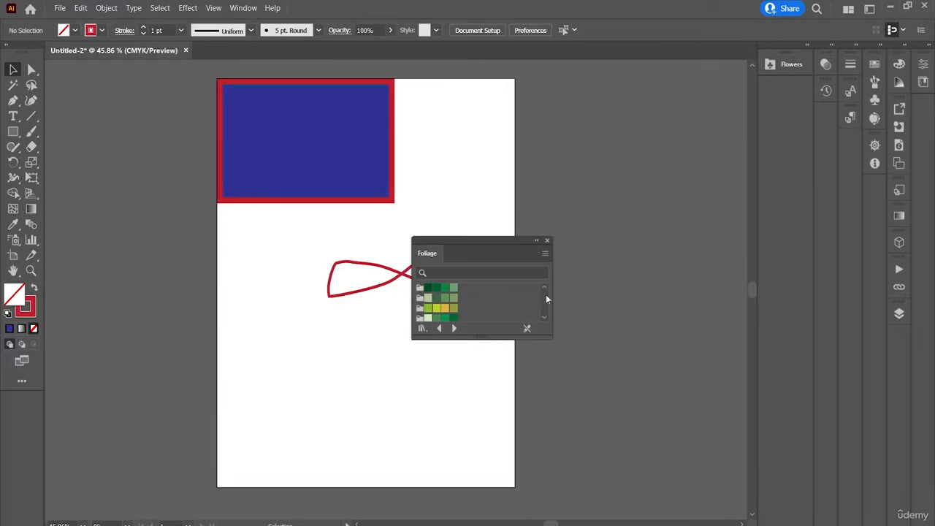
{"action": "left_click", "coordinate": [547, 241]}
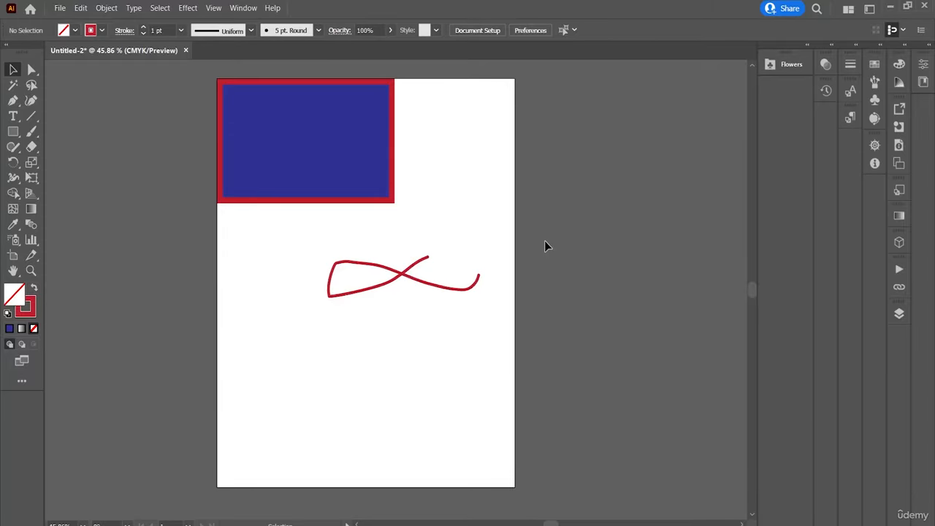
{"action": "left_click", "coordinate": [243, 8]}
{"action": "left_click", "coordinate": [384, 307]}
{"action": "left_click", "coordinate": [247, 8]}
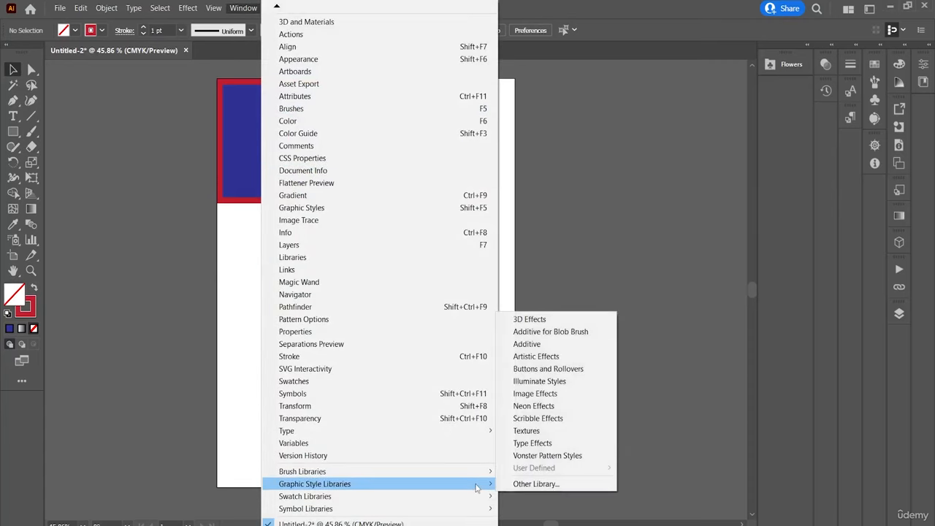
{"action": "mouse_move", "coordinate": [487, 472]}
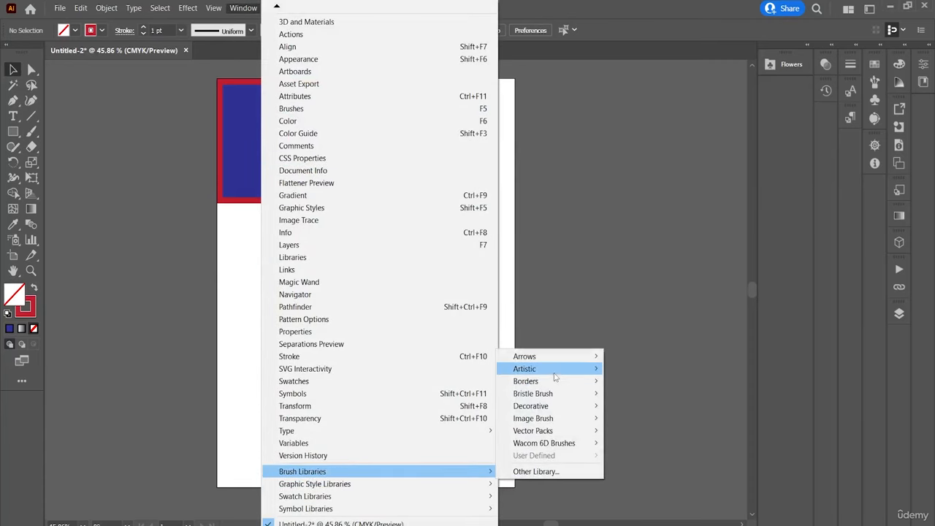
{"action": "mouse_move", "coordinate": [556, 371]}
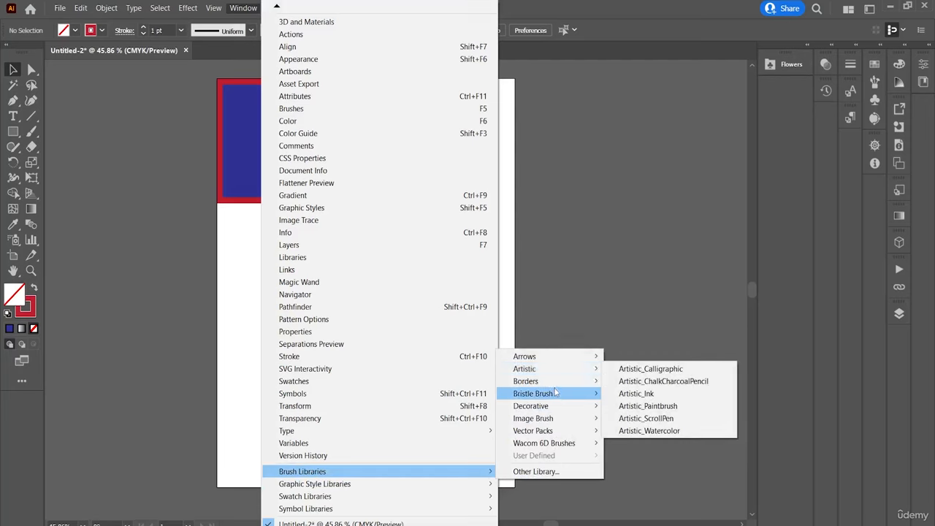
{"action": "mouse_move", "coordinate": [557, 394]}
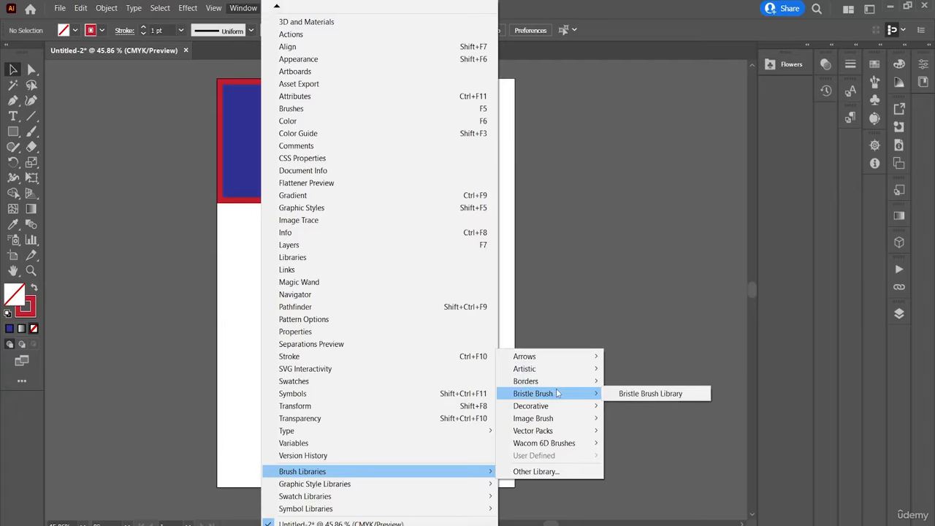
{"action": "key", "text": "Escape"}
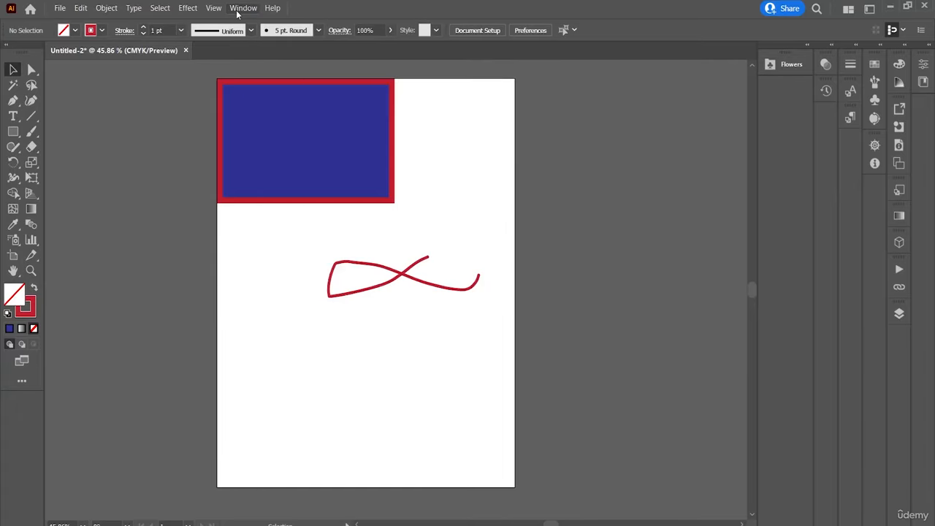
Open the Bristle Brush Library and move its floating panel to the artboard's outer edge.
{"action": "left_click", "coordinate": [238, 10]}
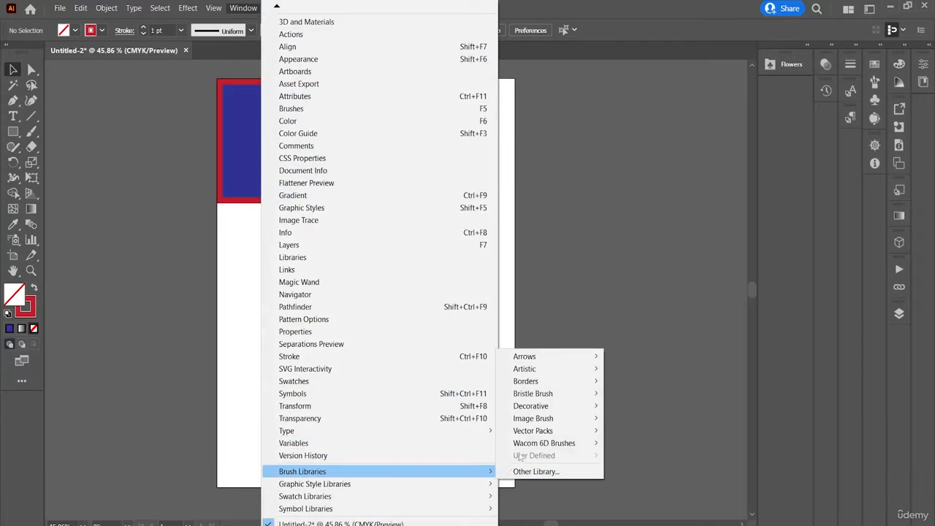
{"action": "mouse_move", "coordinate": [568, 393]}
{"action": "left_click", "coordinate": [638, 389]}
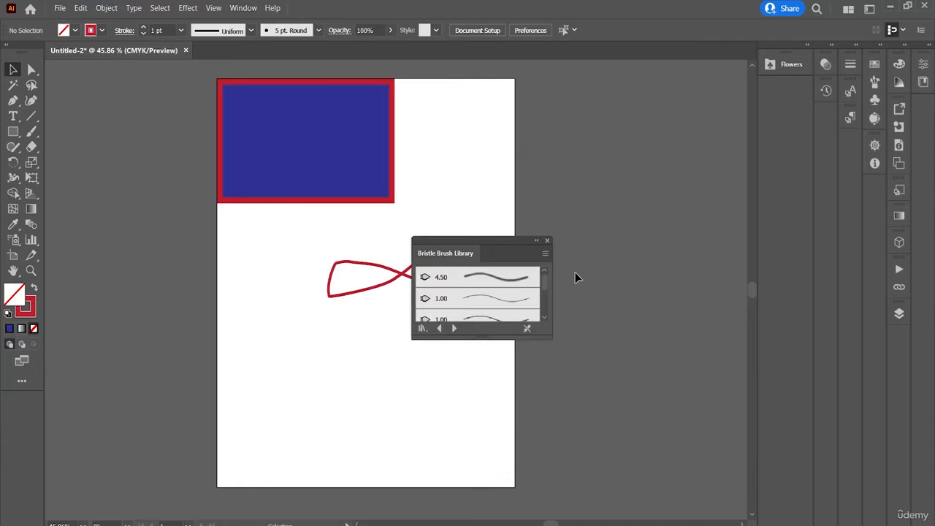
{"action": "left_click_drag", "start_coordinate": [503, 250], "coordinate": [606, 175]}
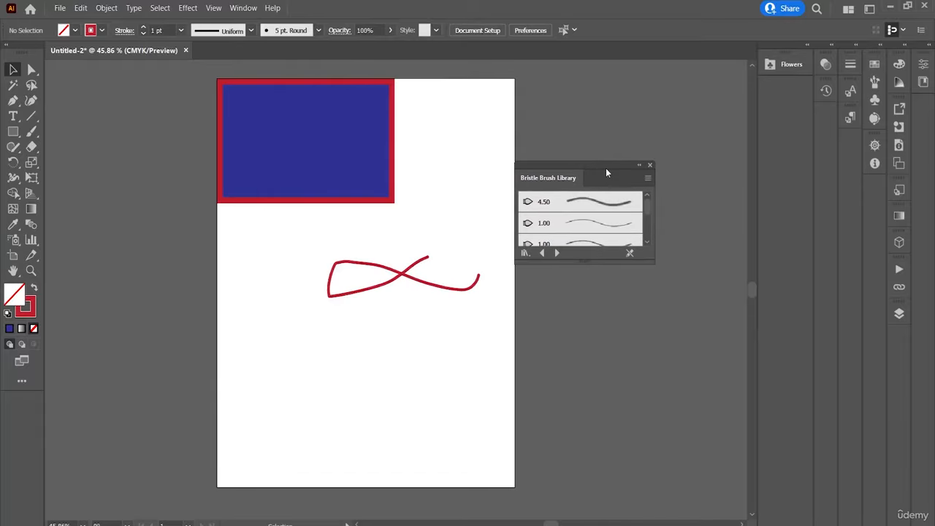
Choose the last 3.00 bristle brush in the library and paint a looping stroke over the artboard's lower half.
{"action": "left_click_drag", "start_coordinate": [649, 209], "coordinate": [649, 234]}
{"action": "left_click", "coordinate": [602, 235]}
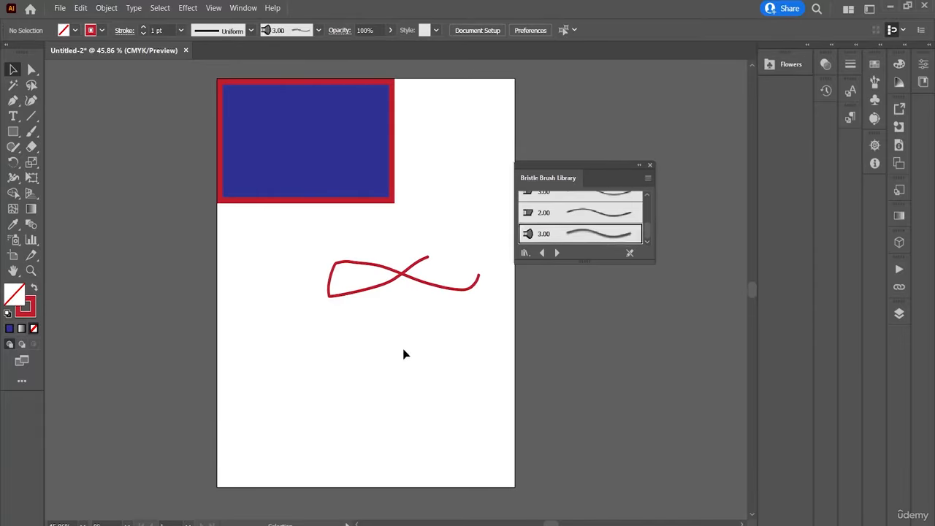
{"action": "left_click", "coordinate": [31, 131]}
{"action": "mouse_move", "coordinate": [356, 325]}
{"action": "left_mouse_down"}
{"action": "mouse_move", "coordinate": [269, 328]}
{"action": "mouse_move", "coordinate": [392, 236]}
{"action": "mouse_move", "coordinate": [344, 411]}
{"action": "left_mouse_up"}
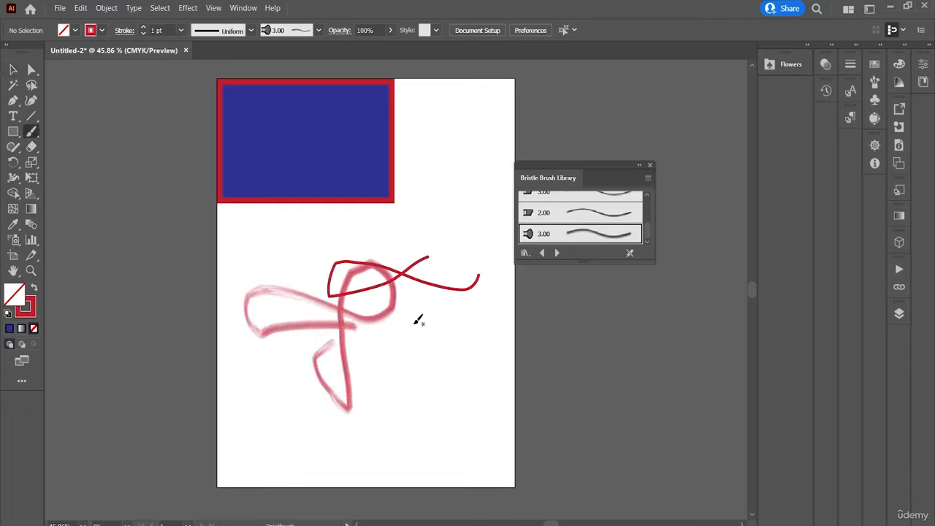
Open the Image Brush Library from the Image Brush group of brush libraries.
{"action": "left_click", "coordinate": [241, 8]}
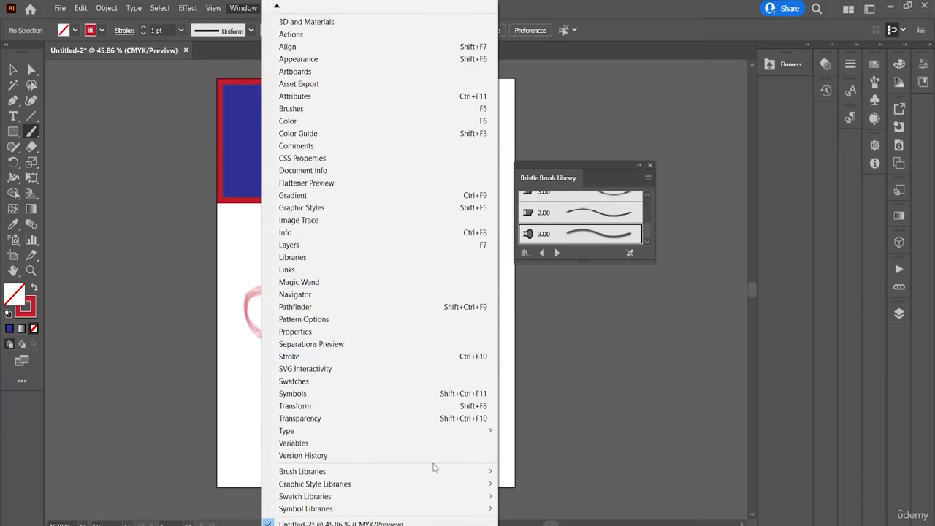
{"action": "mouse_move", "coordinate": [457, 471]}
{"action": "mouse_move", "coordinate": [561, 419]}
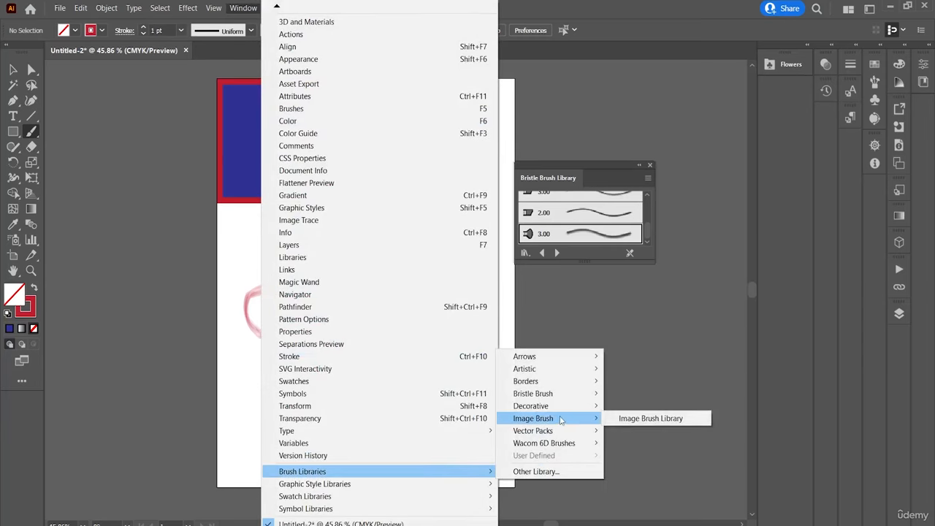
{"action": "left_click", "coordinate": [642, 418]}
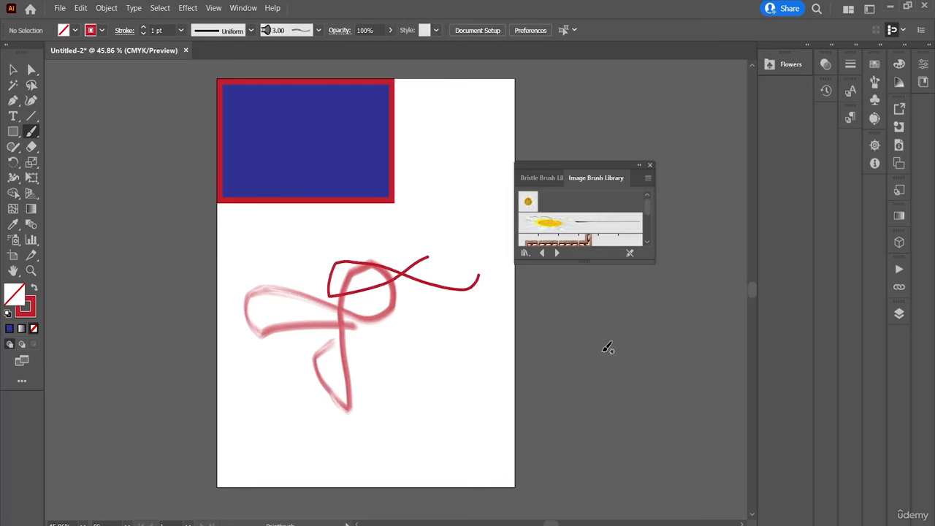
Choose the long-stemmed daisy image brush and paint curved flower strokes across the artboard, including one near its lower edge.
{"action": "left_click", "coordinate": [564, 229]}
{"action": "mouse_move", "coordinate": [398, 139]}
{"action": "left_mouse_down"}
{"action": "mouse_move", "coordinate": [458, 181]}
{"action": "mouse_move", "coordinate": [388, 206]}
{"action": "mouse_move", "coordinate": [393, 244]}
{"action": "left_mouse_up"}
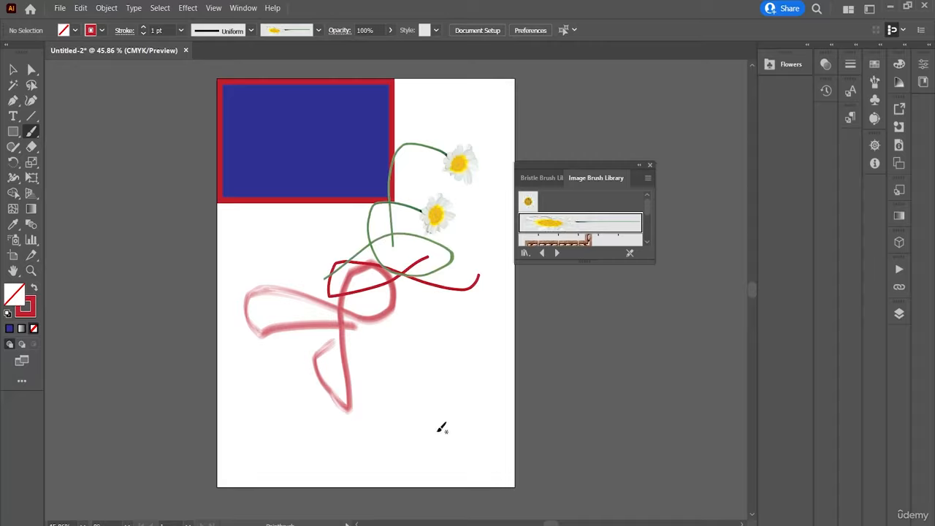
{"action": "left_click_drag", "start_coordinate": [440, 452], "coordinate": [396, 416]}
{"action": "mouse_move", "coordinate": [464, 424]}
{"action": "left_mouse_down"}
{"action": "mouse_move", "coordinate": [482, 394]}
{"action": "mouse_move", "coordinate": [453, 370]}
{"action": "left_mouse_up"}
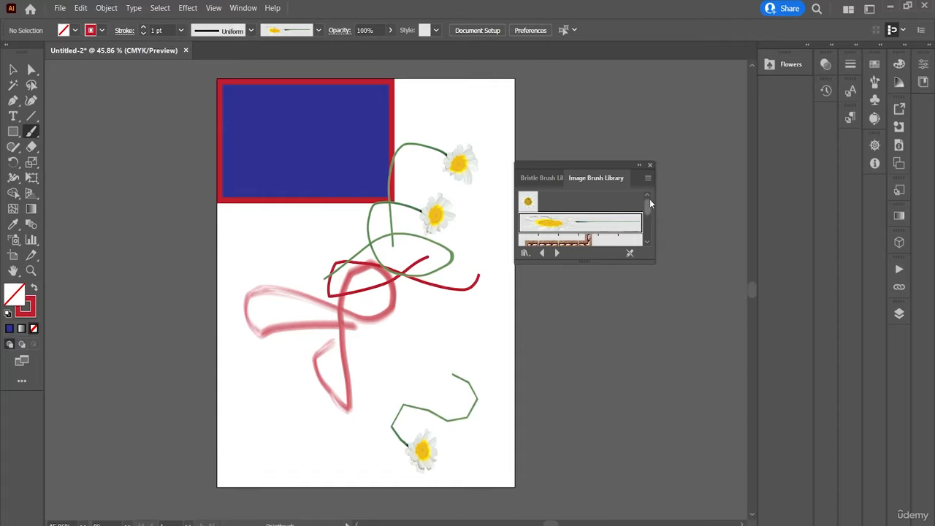
Choose the red cross-stitch image brush and paint strokes over the lower half of the artboard and the blue rectangle.
{"action": "left_click_drag", "start_coordinate": [649, 200], "coordinate": [650, 229]}
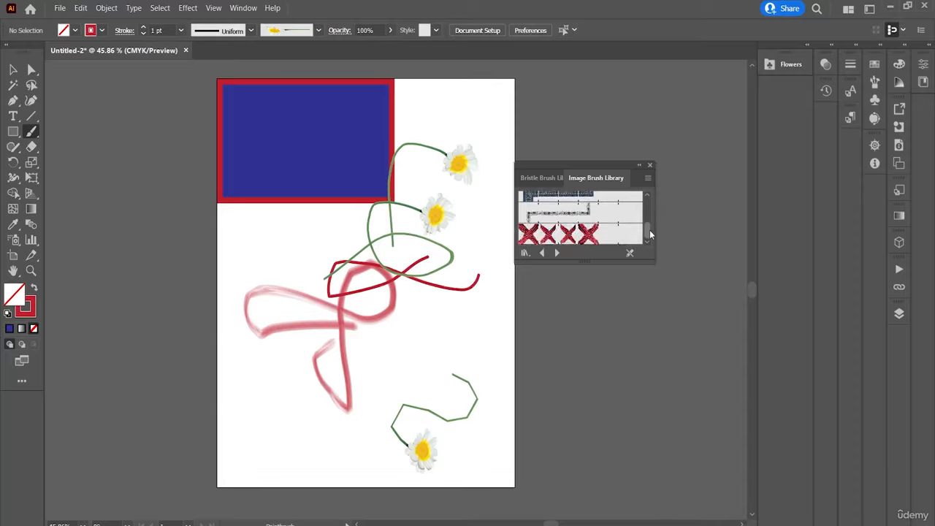
{"action": "left_click", "coordinate": [627, 234]}
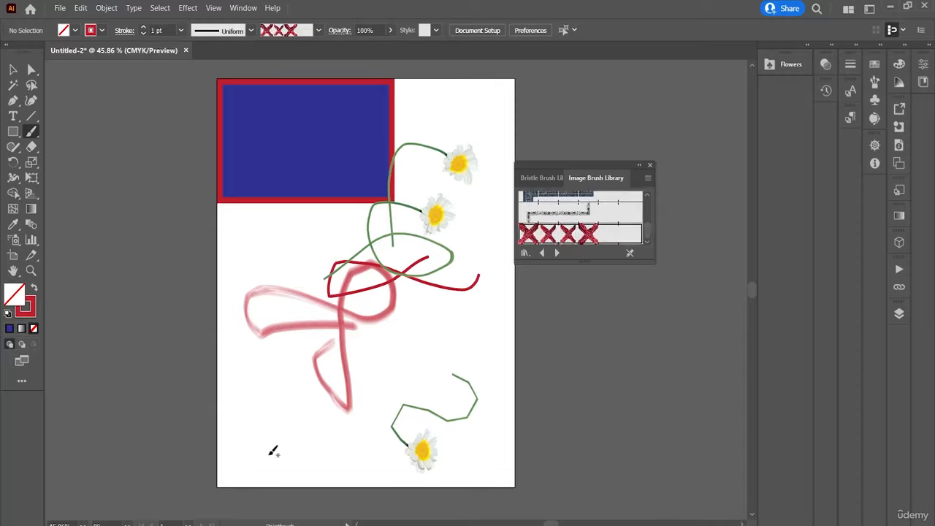
{"action": "left_click_drag", "start_coordinate": [270, 452], "coordinate": [377, 330]}
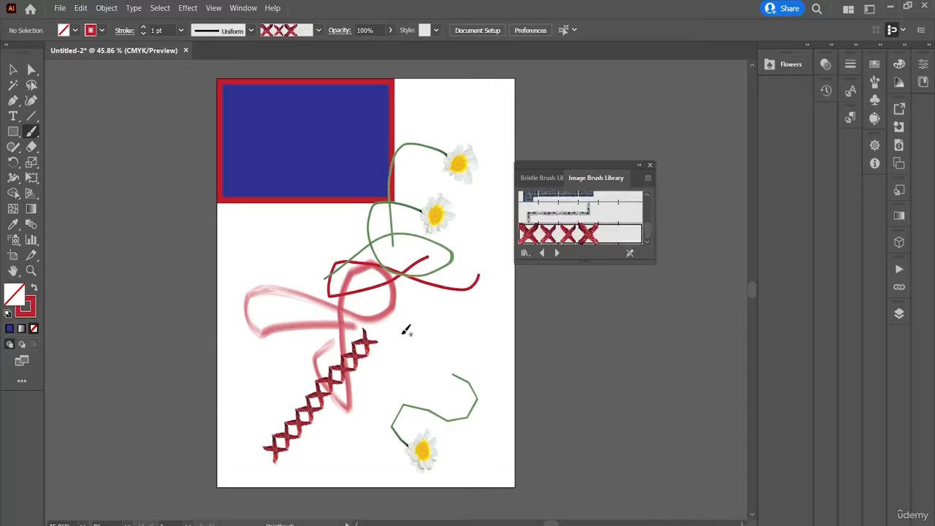
{"action": "left_click_drag", "start_coordinate": [462, 407], "coordinate": [463, 408]}
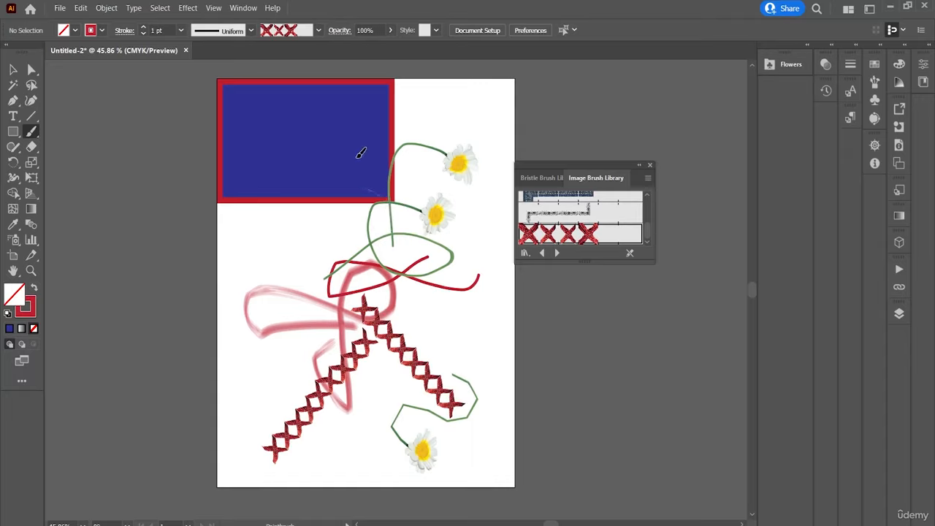
{"action": "mouse_move", "coordinate": [361, 153]}
{"action": "left_mouse_down"}
{"action": "mouse_move", "coordinate": [366, 106]}
{"action": "mouse_move", "coordinate": [393, 80]}
{"action": "left_mouse_up"}
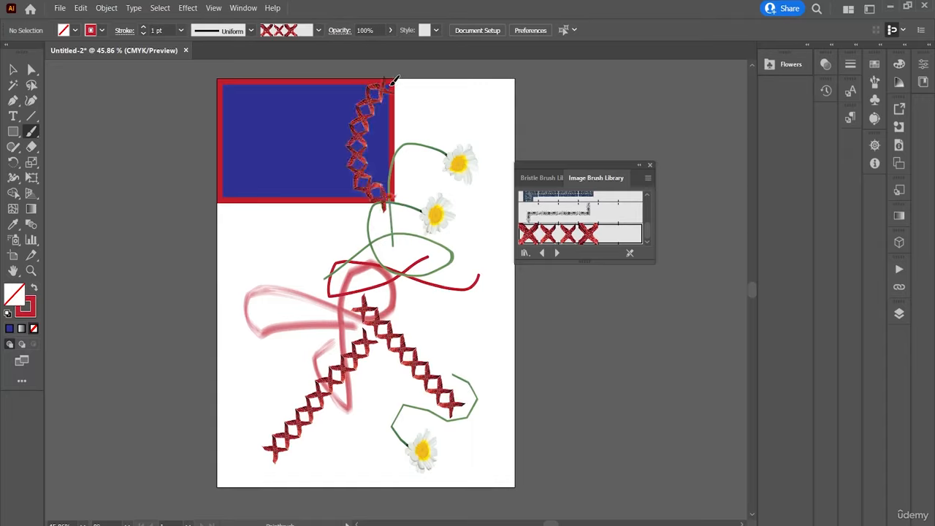
{"action": "left_click_drag", "start_coordinate": [250, 87], "coordinate": [294, 129]}
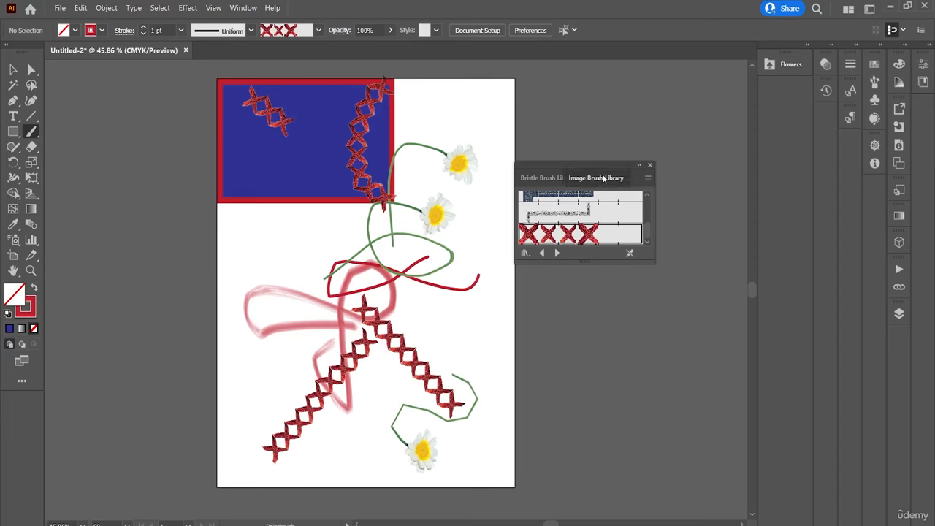
Dock the Image Brush Library and the Bristle Brush Library beneath Flowers in the collapsed column.
{"action": "mouse_move", "coordinate": [602, 177]}
{"action": "left_mouse_down"}
{"action": "mouse_move", "coordinate": [786, 99]}
{"action": "mouse_move", "coordinate": [808, 99]}
{"action": "mouse_move", "coordinate": [758, 88]}
{"action": "left_mouse_up"}
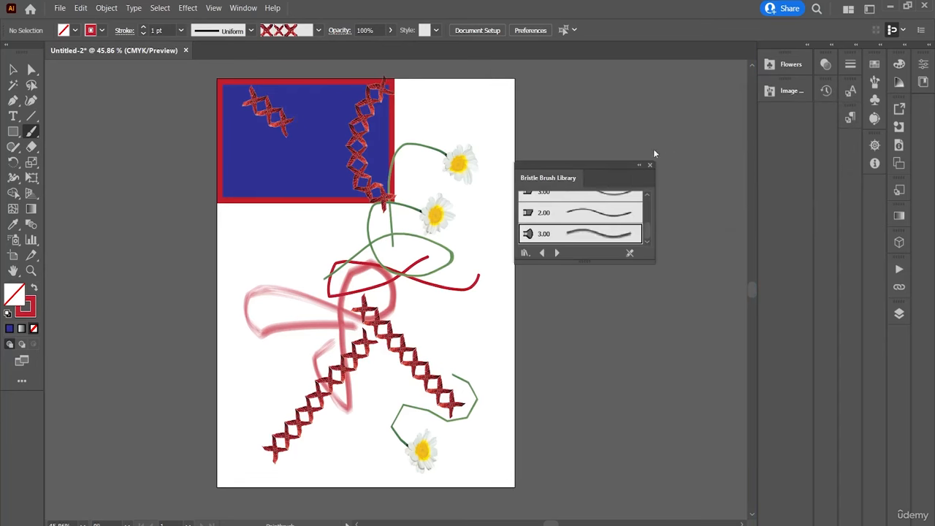
{"action": "mouse_move", "coordinate": [576, 179]}
{"action": "left_mouse_down"}
{"action": "mouse_move", "coordinate": [727, 152]}
{"action": "mouse_move", "coordinate": [784, 112]}
{"action": "left_mouse_up"}
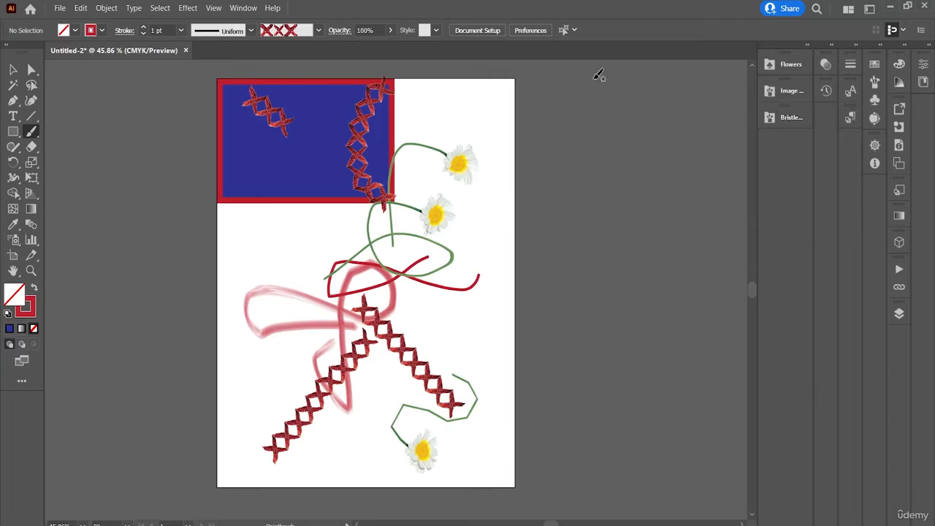
Set the brush definition to 15 pt. Round and paint large looping strokes over the artboard and the rectangle.
{"action": "left_click", "coordinate": [319, 30]}
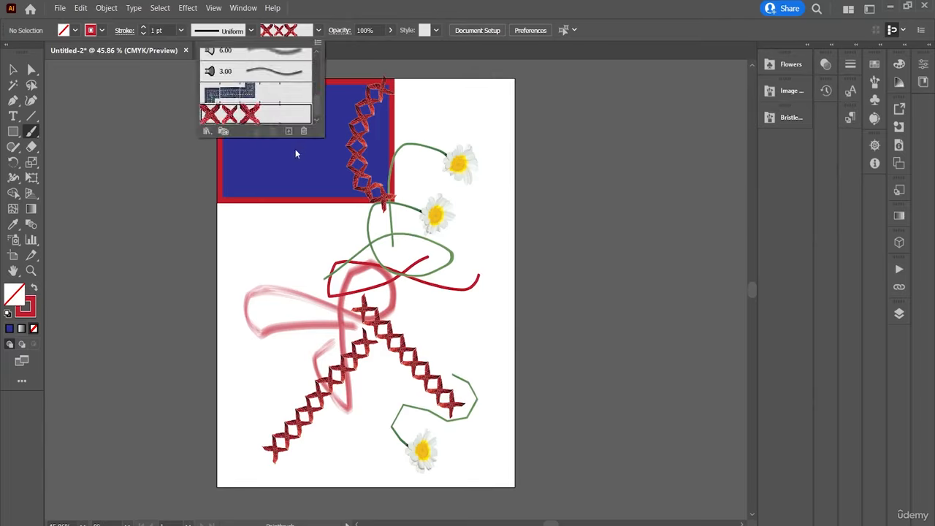
{"action": "left_click_drag", "start_coordinate": [319, 107], "coordinate": [333, 29]}
{"action": "left_click", "coordinate": [231, 63]}
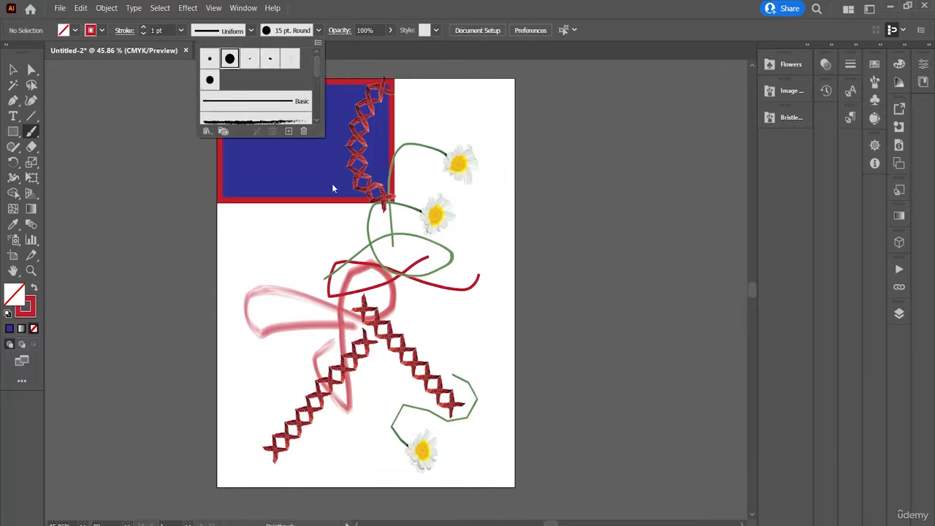
{"action": "left_click", "coordinate": [442, 211]}
{"action": "mouse_move", "coordinate": [291, 226]}
{"action": "left_mouse_down"}
{"action": "mouse_move", "coordinate": [329, 155]}
{"action": "mouse_move", "coordinate": [173, 181]}
{"action": "left_mouse_up"}
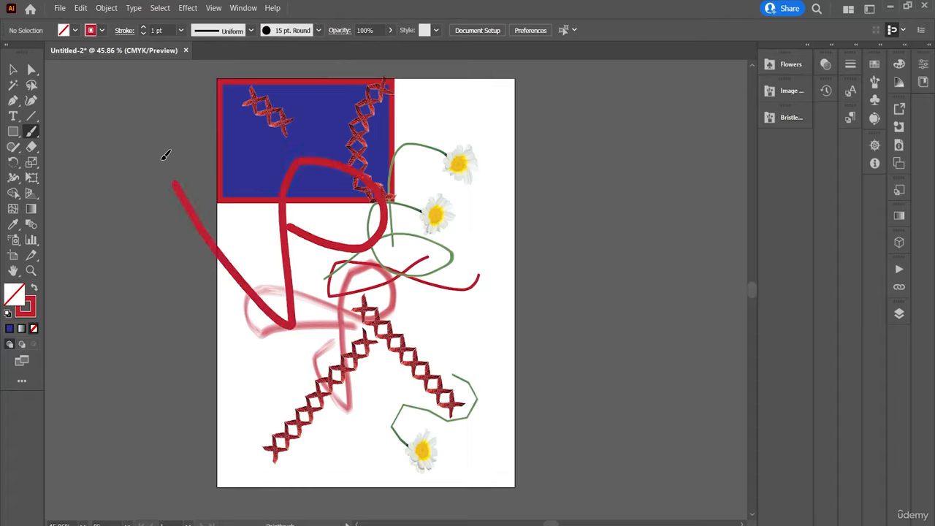
{"action": "mouse_move", "coordinate": [461, 309]}
{"action": "left_mouse_down"}
{"action": "mouse_move", "coordinate": [256, 278]}
{"action": "mouse_move", "coordinate": [248, 204]}
{"action": "mouse_move", "coordinate": [478, 182]}
{"action": "left_mouse_up"}
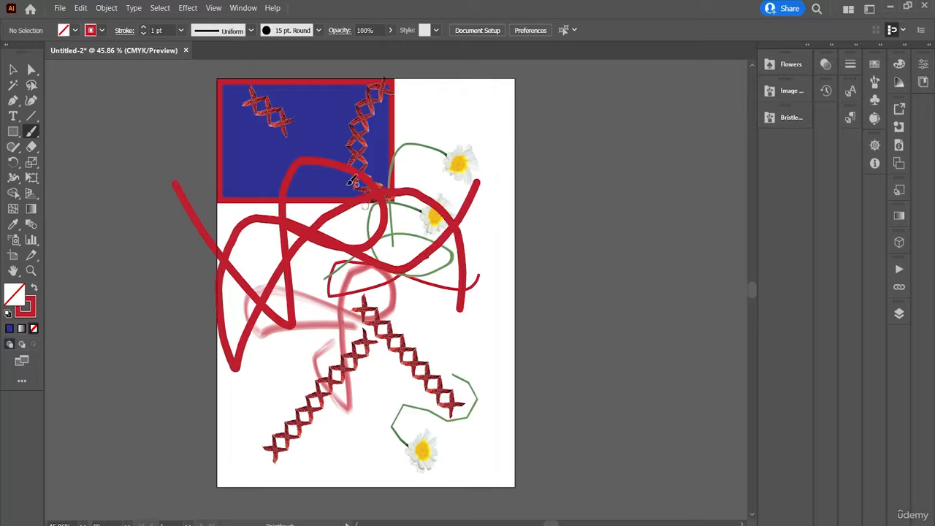
{"action": "left_click_drag", "start_coordinate": [447, 272], "coordinate": [395, 380]}
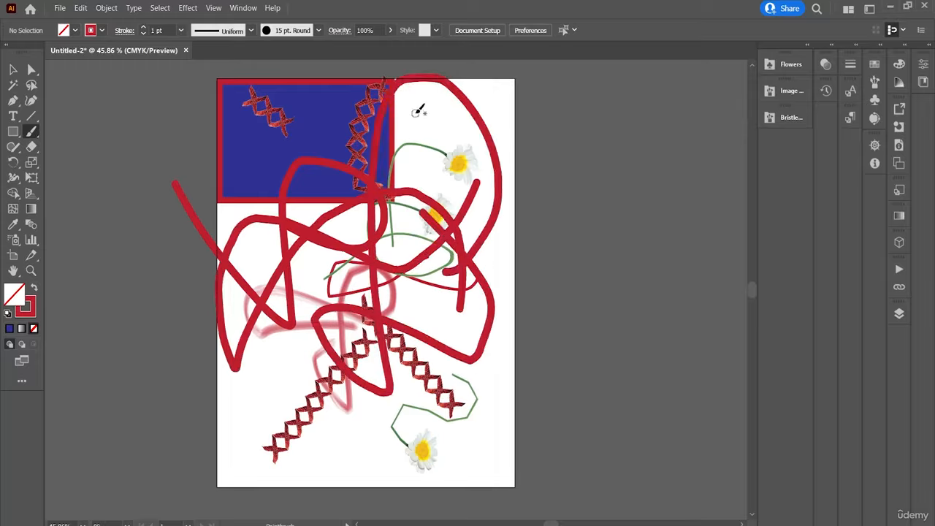
Undo the round, cross-stitch, daisy and bristle brush strokes so the artboard is cleared around the blue rectangle.
{"action": "key", "text": "ctrl+z"}
{"action": "key", "text": "ctrl+z"}
{"action": "key", "text": "ctrl+z"}
{"action": "key", "text": "ctrl+z"}
{"action": "key", "text": "ctrl+z"}
{"action": "key", "text": "ctrl+z"}
{"action": "key", "text": "ctrl+z"}
{"action": "key", "text": "ctrl+z"}
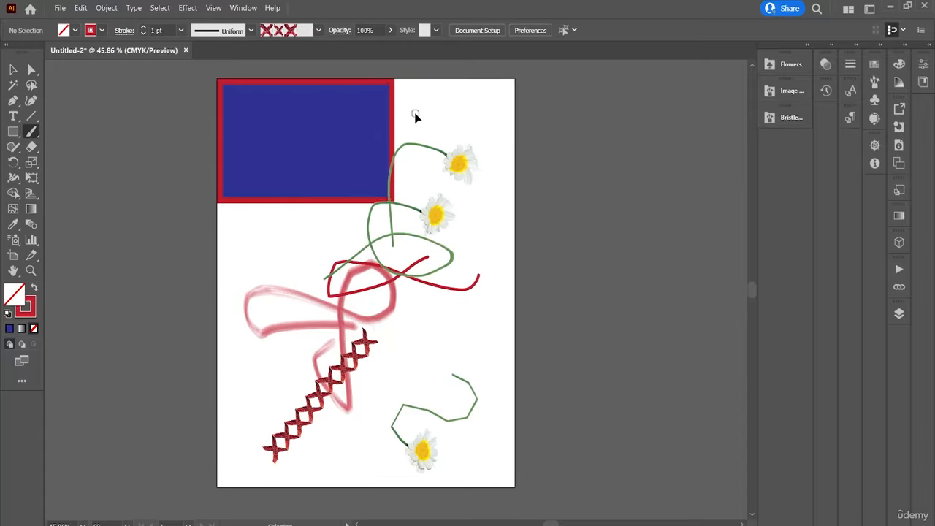
{"action": "key", "text": "ctrl+z"}
{"action": "key", "text": "ctrl+z"}
{"action": "key", "text": "ctrl+z"}
{"action": "key", "text": "ctrl+z"}
{"action": "key", "text": "ctrl+z"}
{"action": "key", "text": "ctrl+z"}
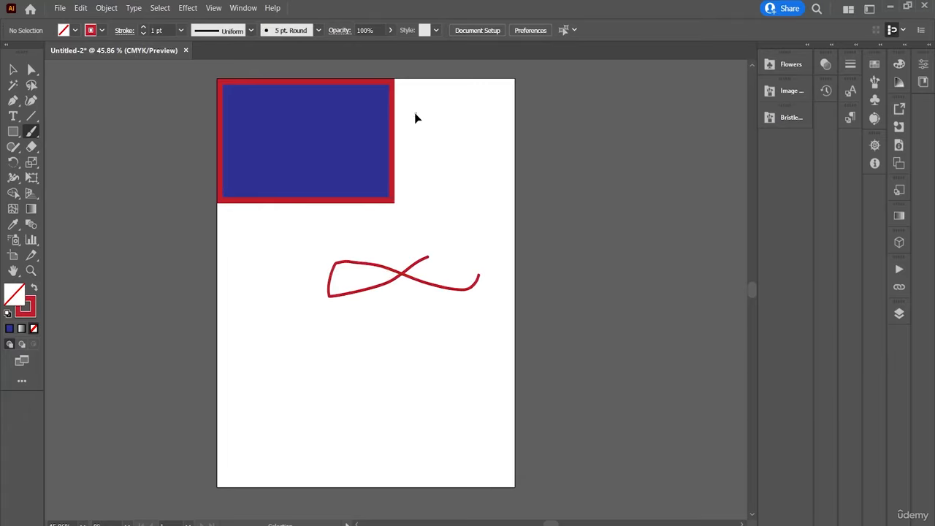
Open the Buttons and Rollovers graphic style library.
{"action": "left_click", "coordinate": [243, 8]}
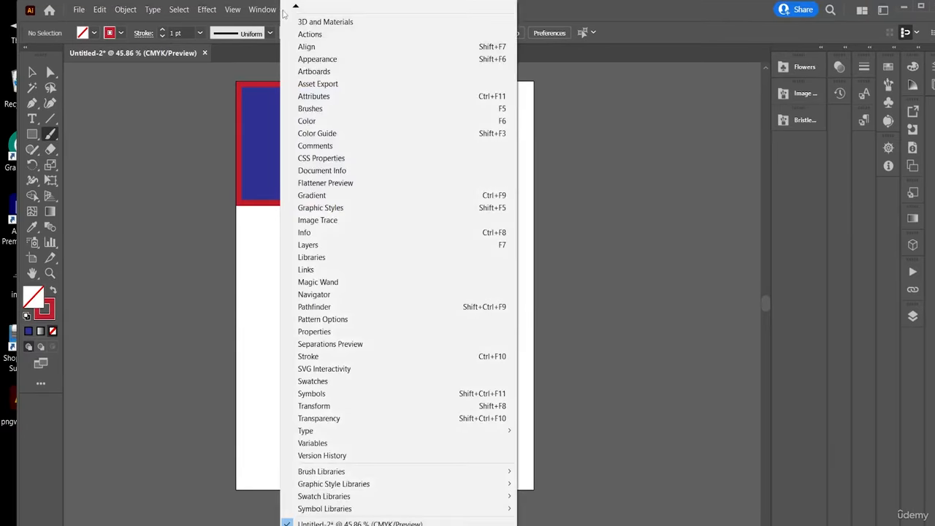
{"action": "double_click", "coordinate": [672, 15]}
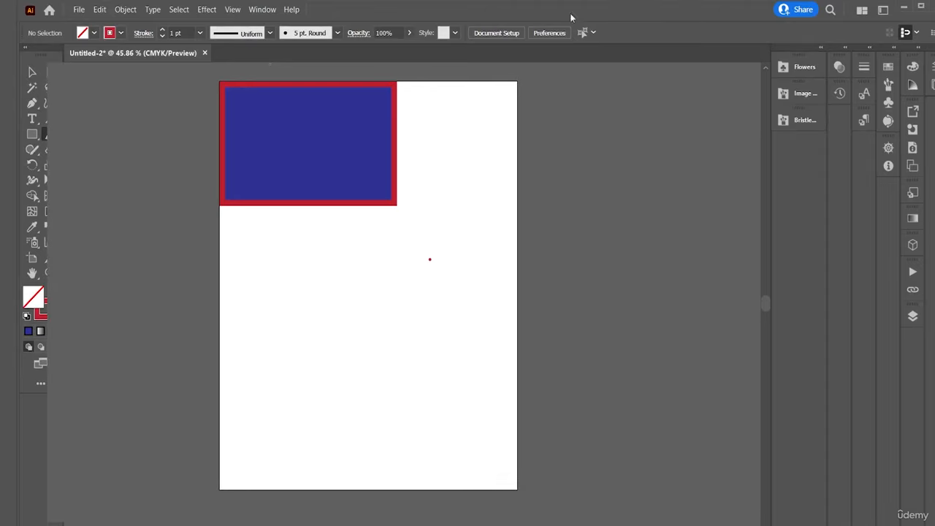
{"action": "left_click", "coordinate": [248, 8]}
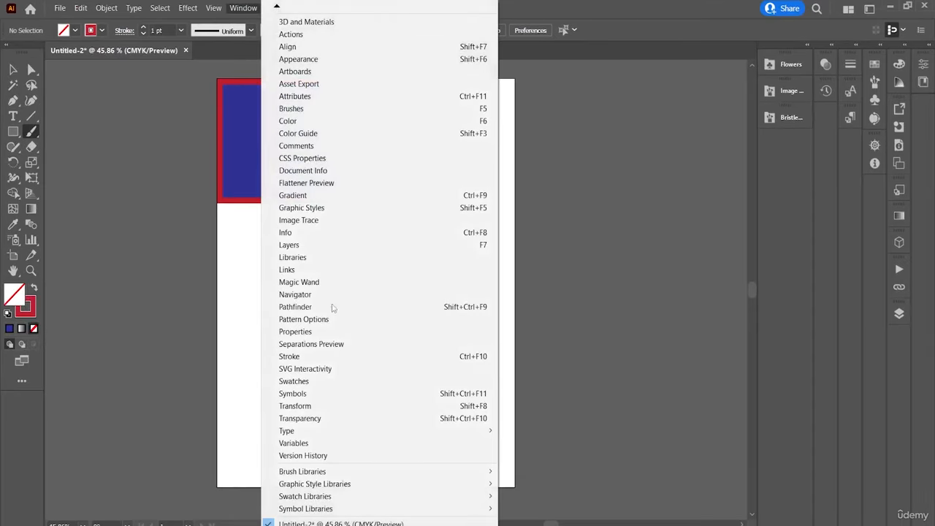
{"action": "mouse_move", "coordinate": [322, 510]}
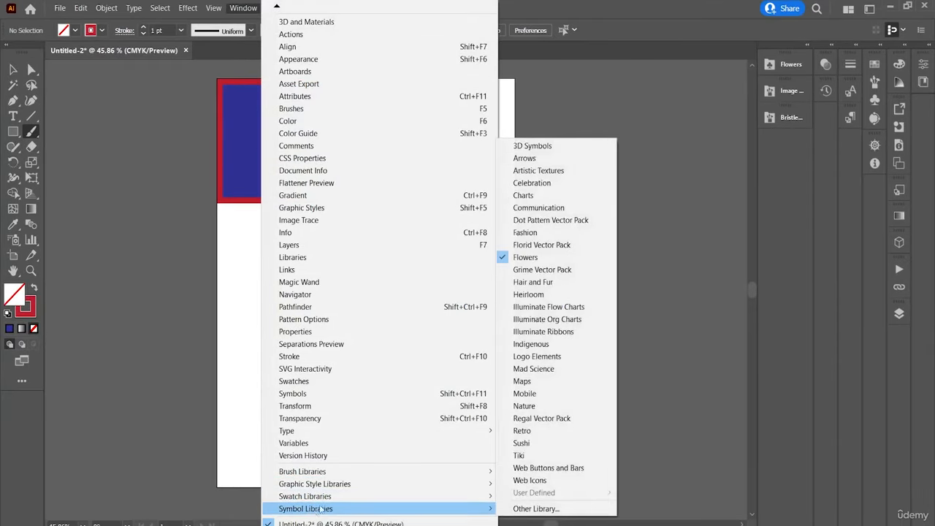
{"action": "mouse_move", "coordinate": [383, 503]}
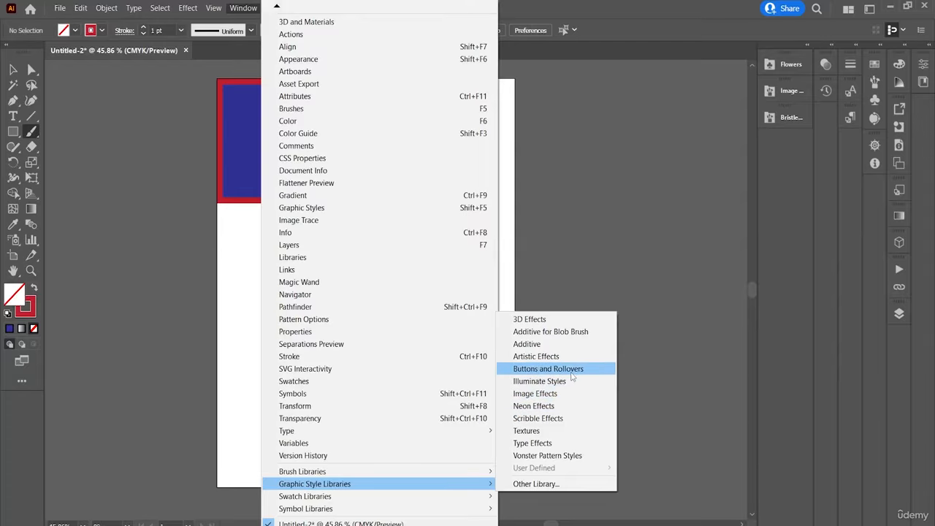
{"action": "left_click", "coordinate": [571, 370]}
Choose the darker red bevel style in Buttons and Rollovers and paint freehand strokes below the blue rectangle.
{"action": "left_click", "coordinate": [485, 281]}
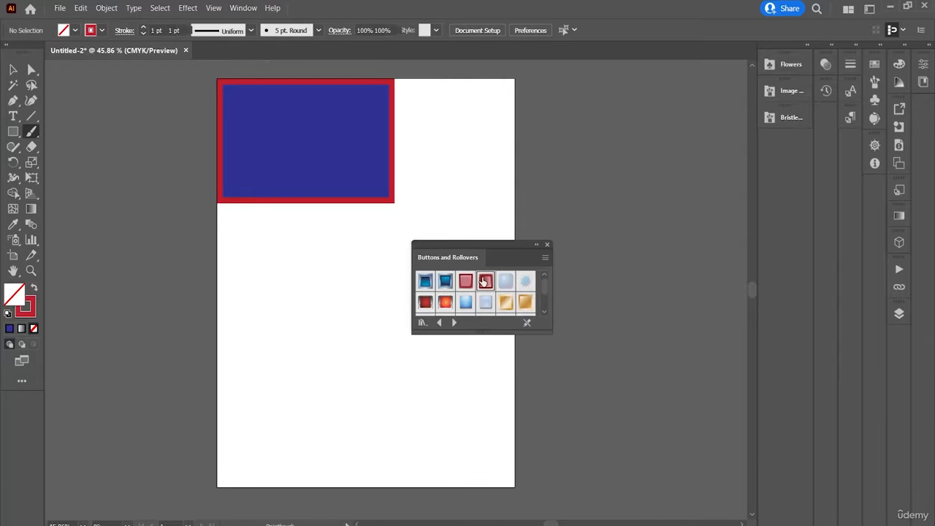
{"action": "left_click_drag", "start_coordinate": [352, 263], "coordinate": [359, 247]}
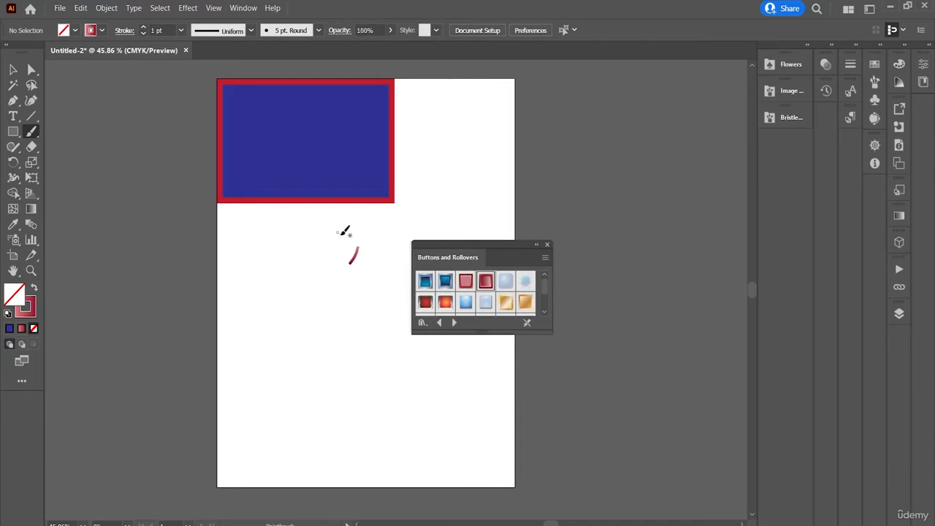
{"action": "mouse_move", "coordinate": [329, 300]}
{"action": "left_mouse_down"}
{"action": "mouse_move", "coordinate": [407, 252]}
{"action": "mouse_move", "coordinate": [372, 328]}
{"action": "mouse_move", "coordinate": [484, 177]}
{"action": "mouse_move", "coordinate": [493, 123]}
{"action": "left_mouse_up"}
Choose the first blue bevel style, paint looping strokes, try Bevel Red Normal, and add another stroke on the lower artboard.
{"action": "left_click", "coordinate": [425, 280]}
{"action": "left_click_drag", "start_coordinate": [446, 225], "coordinate": [434, 240]}
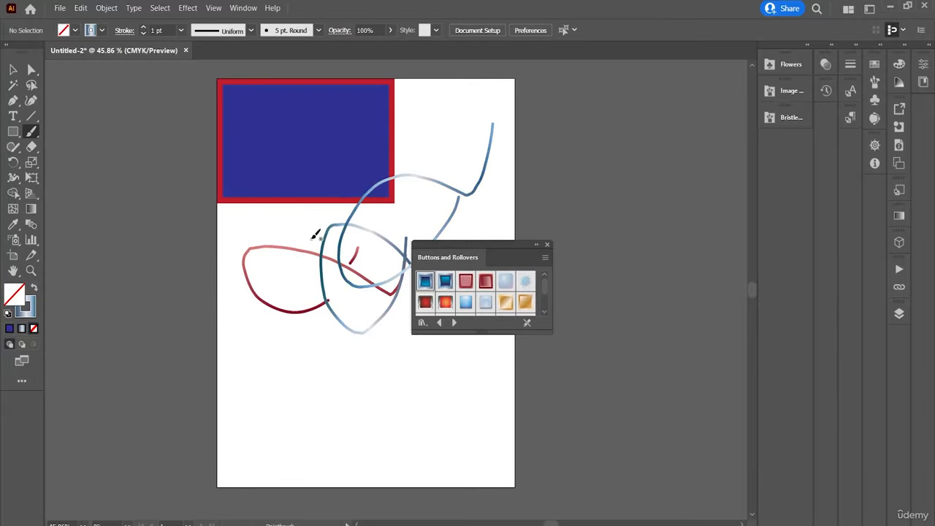
{"action": "left_click", "coordinate": [461, 282]}
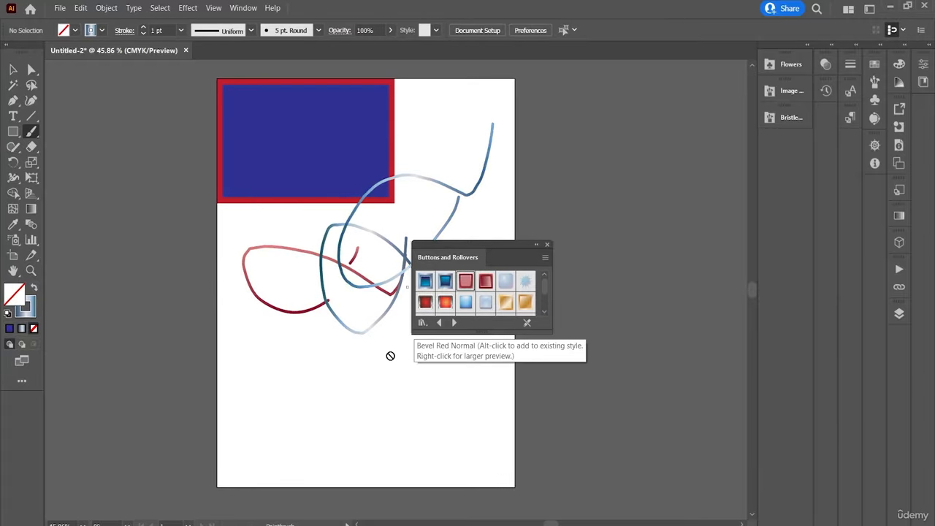
{"action": "mouse_move", "coordinate": [358, 372]}
{"action": "left_mouse_down"}
{"action": "mouse_move", "coordinate": [287, 428]}
{"action": "mouse_move", "coordinate": [322, 376]}
{"action": "mouse_move", "coordinate": [368, 354]}
{"action": "left_mouse_up"}
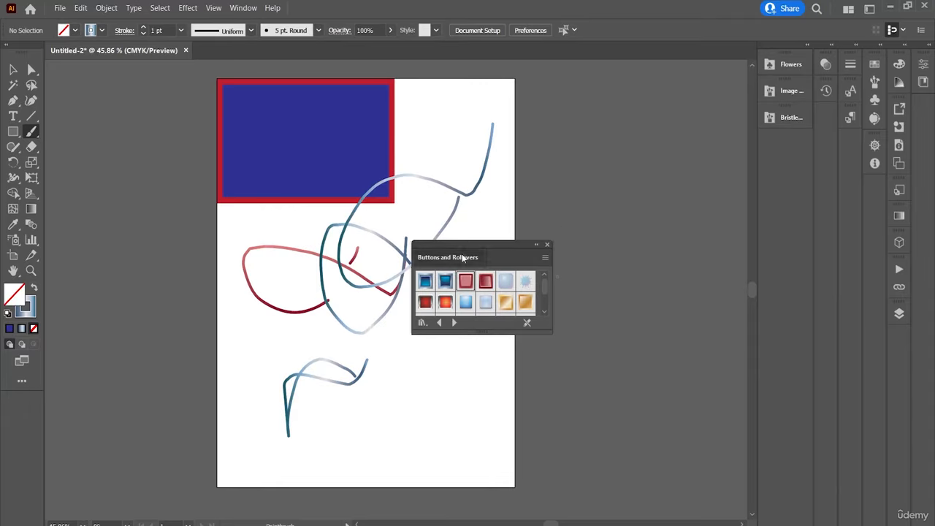
Dock Buttons and Rollovers beneath the Bristle Brush Library, and move the Transparency panel to the end of the Stroke panel's column.
{"action": "left_click_drag", "start_coordinate": [462, 253], "coordinate": [773, 148]}
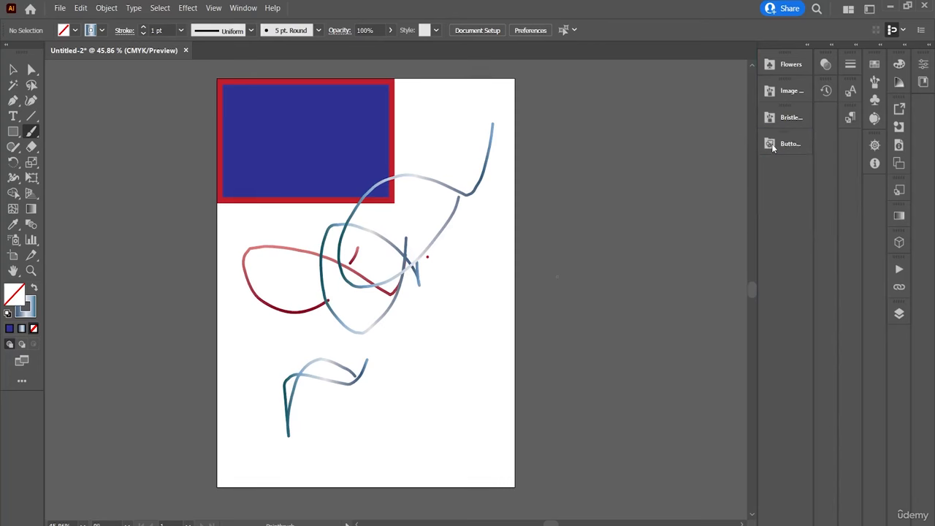
{"action": "left_click", "coordinate": [234, 7]}
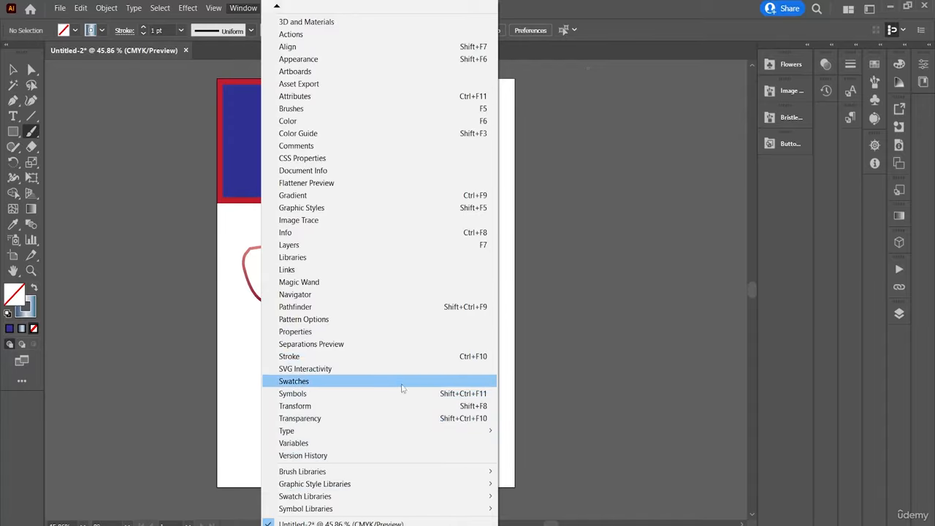
{"action": "left_click", "coordinate": [428, 418]}
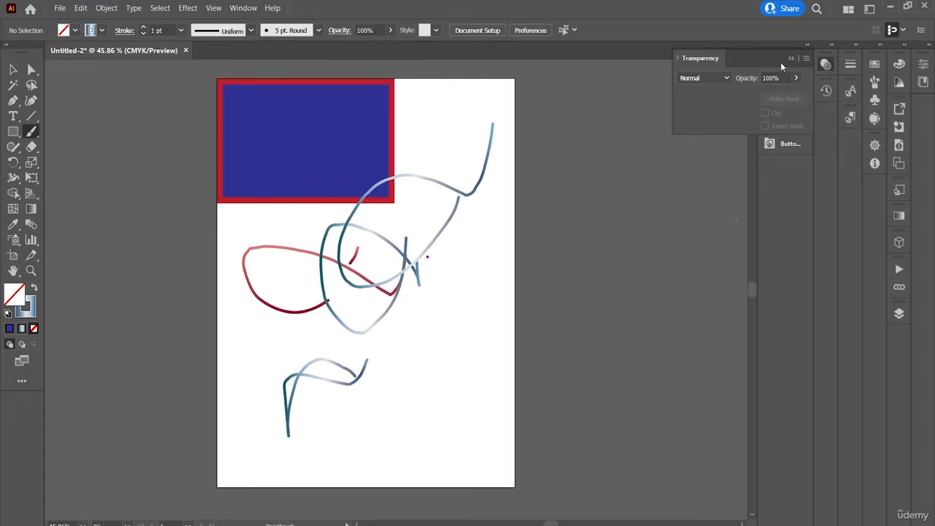
{"action": "left_click_drag", "start_coordinate": [765, 63], "coordinate": [850, 151]}
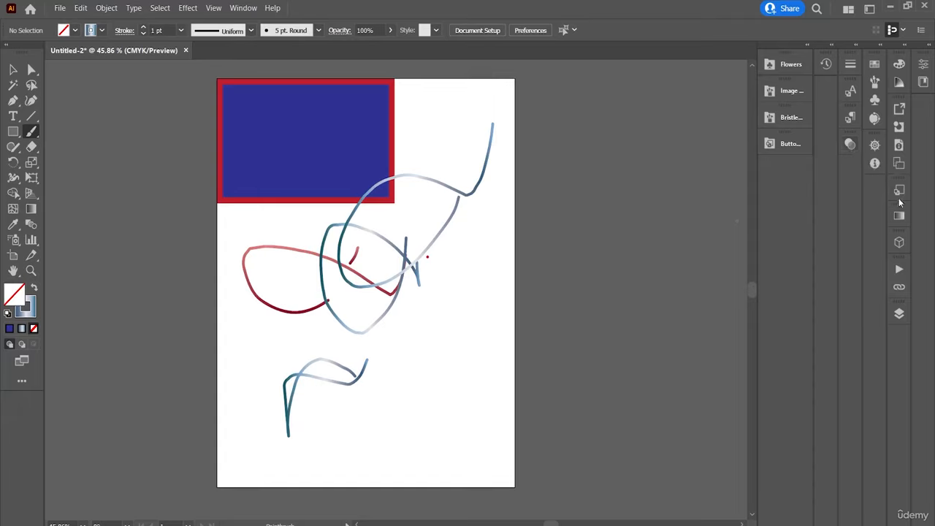
Expand the Layers panel to view the document's layers, switch to the Selection tool, and collapse the panel again.
{"action": "left_click", "coordinate": [898, 315]}
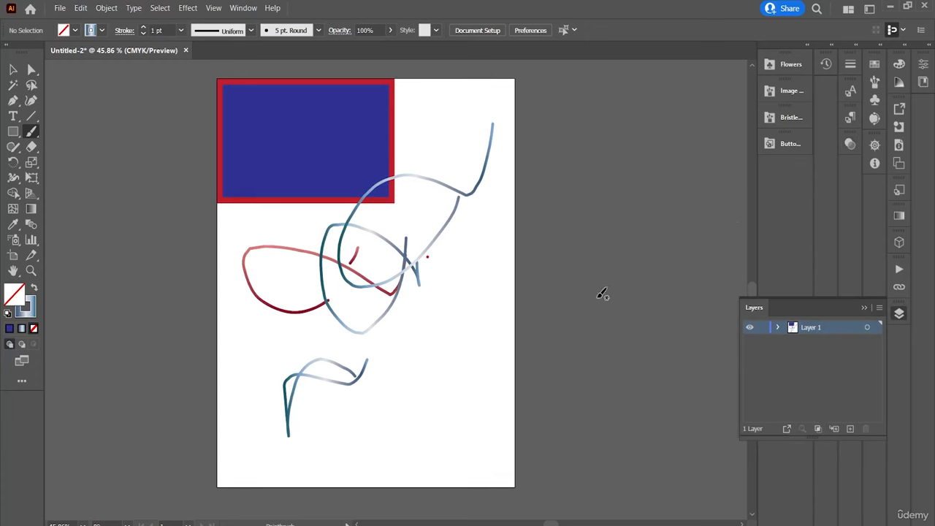
{"action": "left_click", "coordinate": [243, 8]}
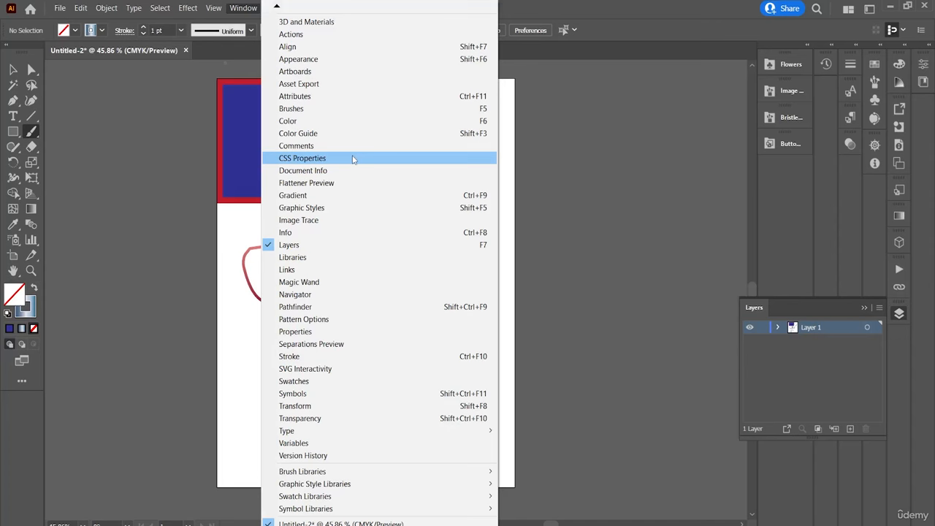
{"action": "left_click", "coordinate": [12, 72]}
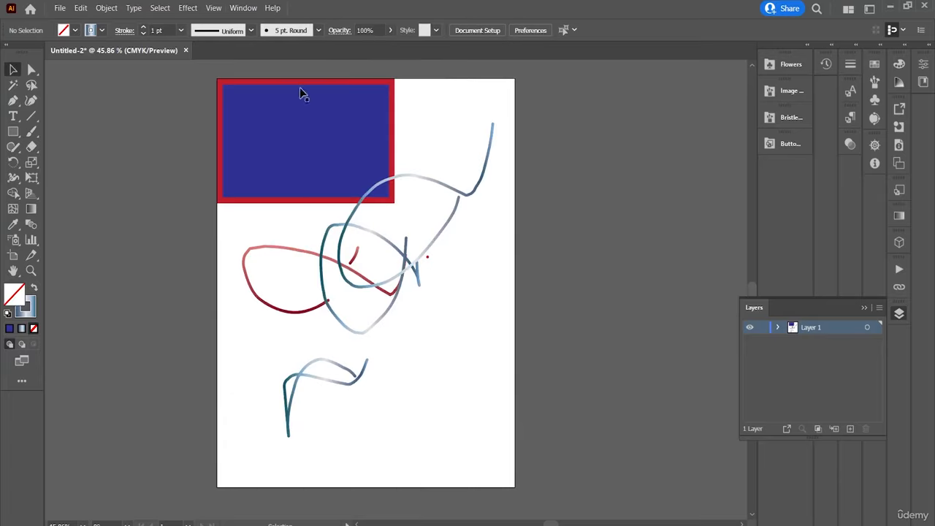
{"action": "left_click", "coordinate": [863, 309]}
View the available help, support and account options.
{"action": "left_click", "coordinate": [270, 9]}
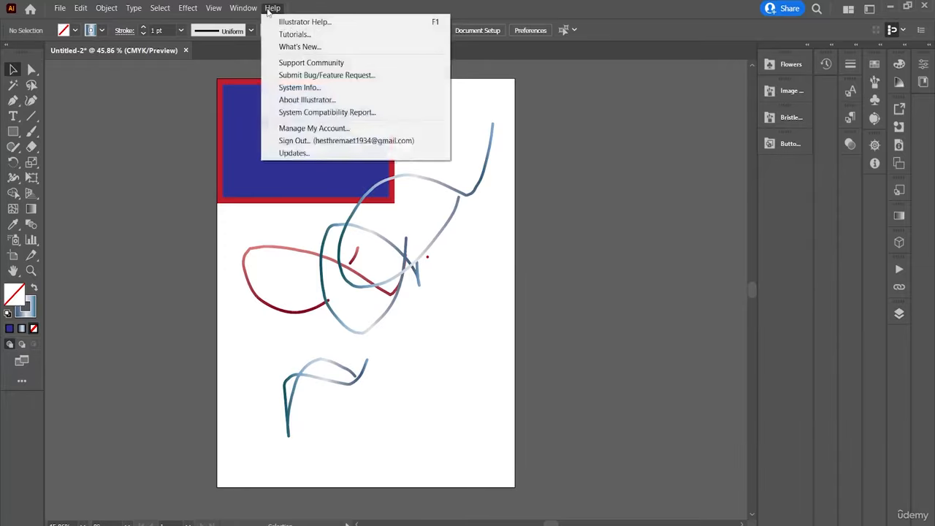
{"action": "left_click", "coordinate": [196, 144]}
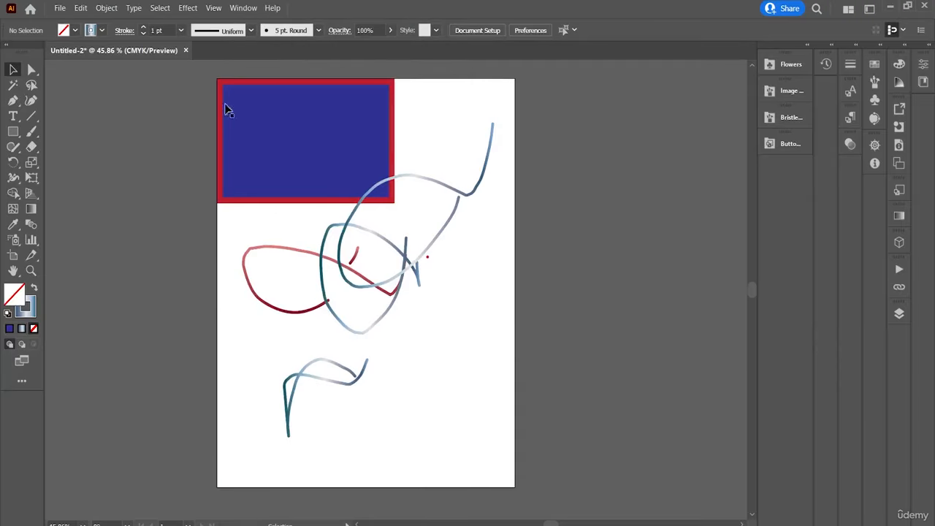
{"action": "left_click", "coordinate": [272, 10]}
{"action": "left_click", "coordinate": [273, 12]}
{"action": "left_click", "coordinate": [272, 8]}
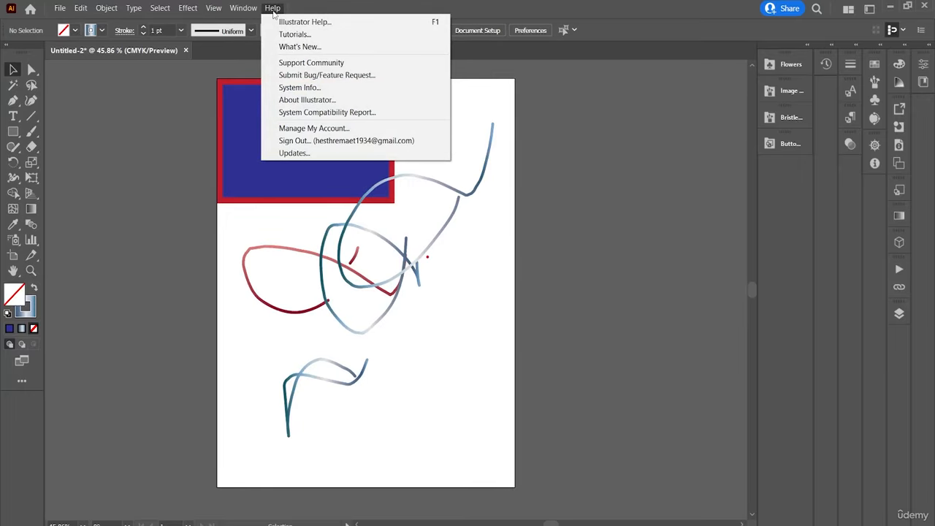